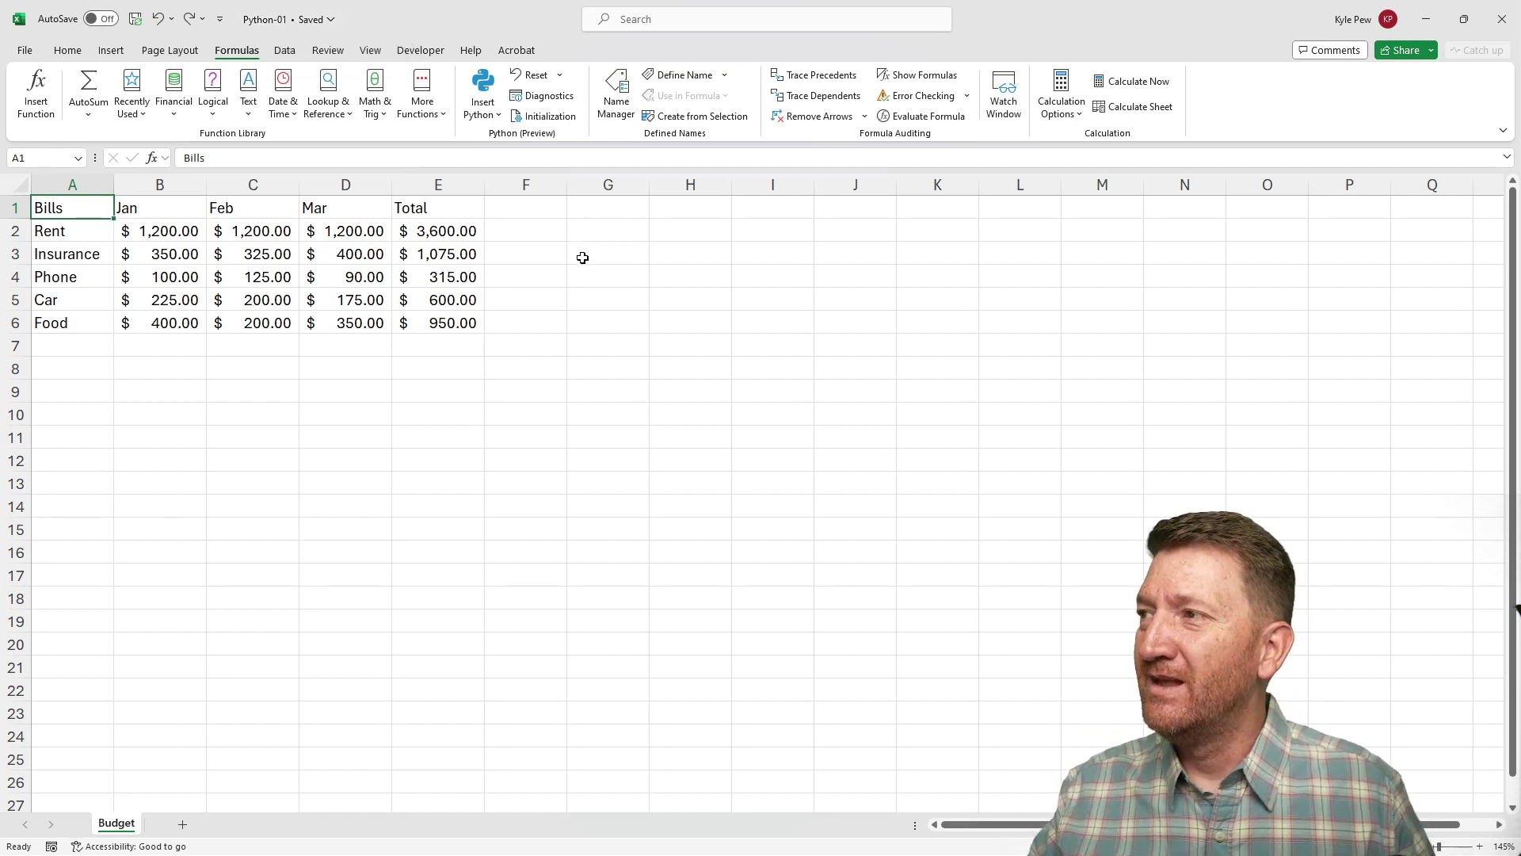
Turn G2 into a Python cell with =PY and run 2+2, returning 4
click(595, 283)
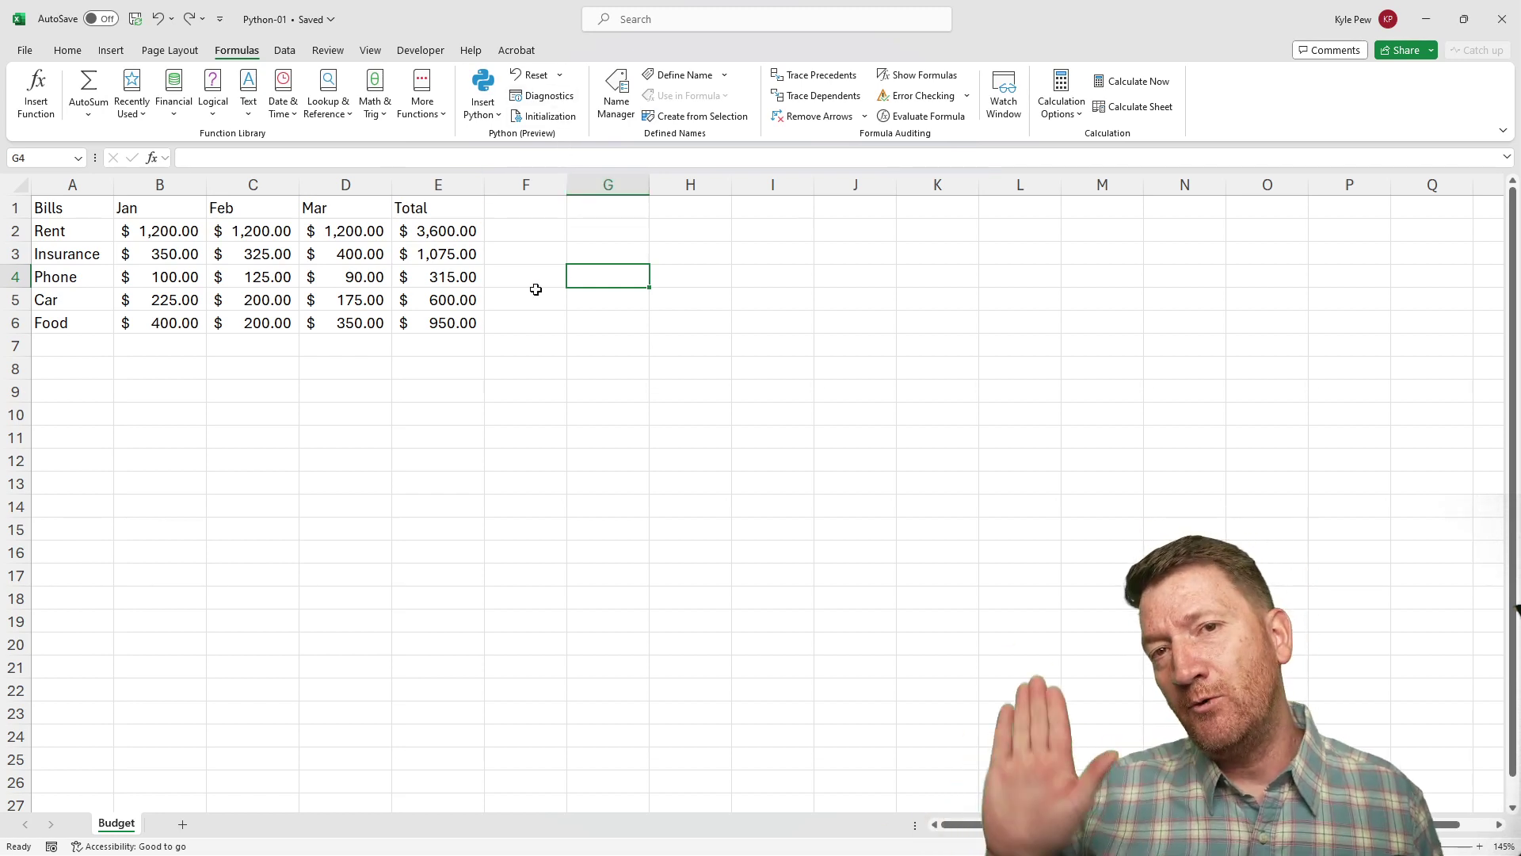
click(608, 232)
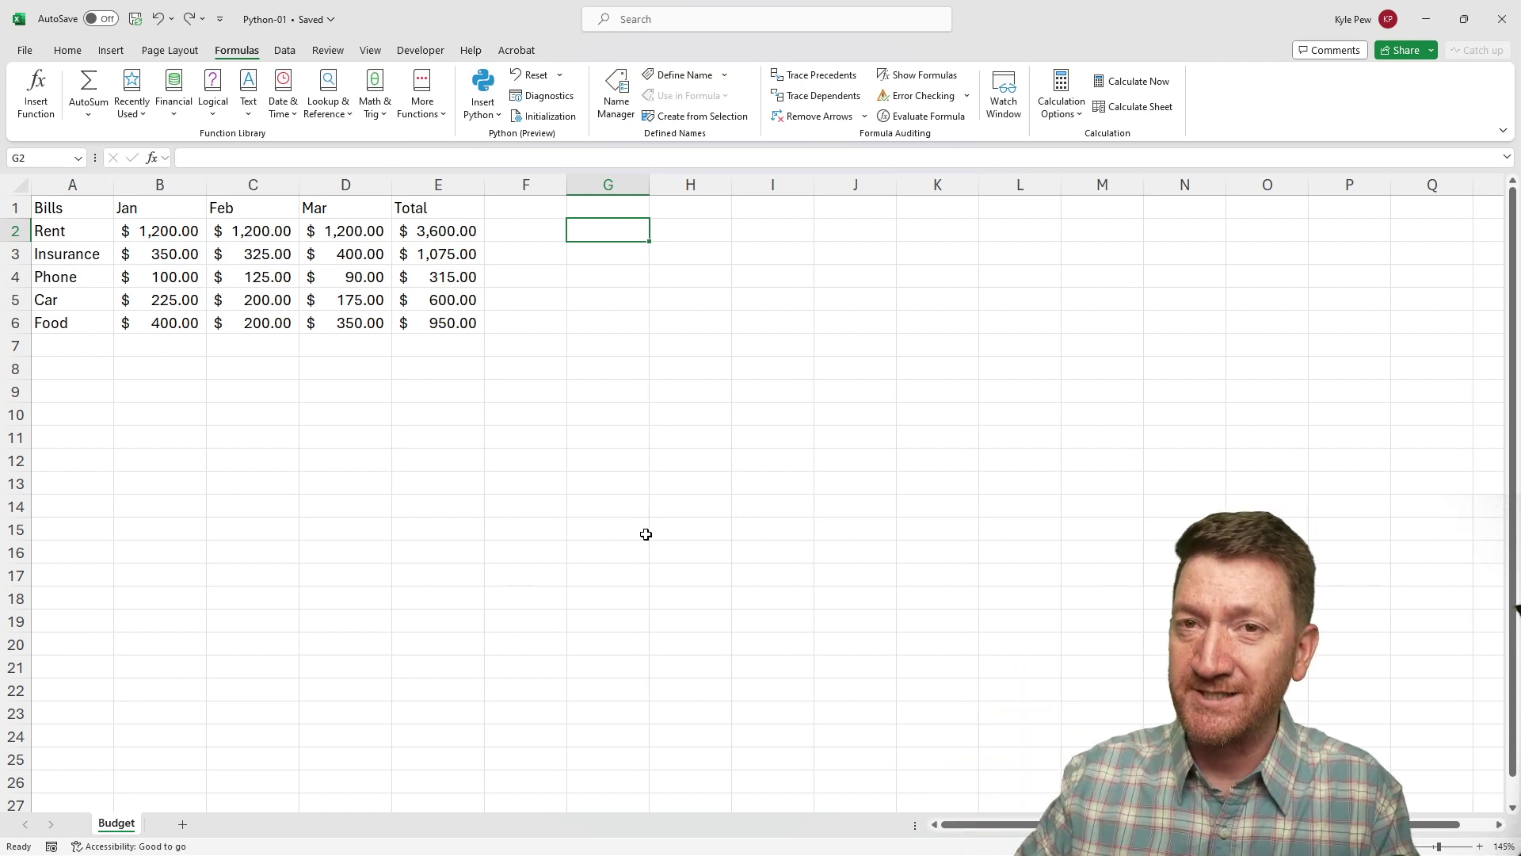
text(=py)
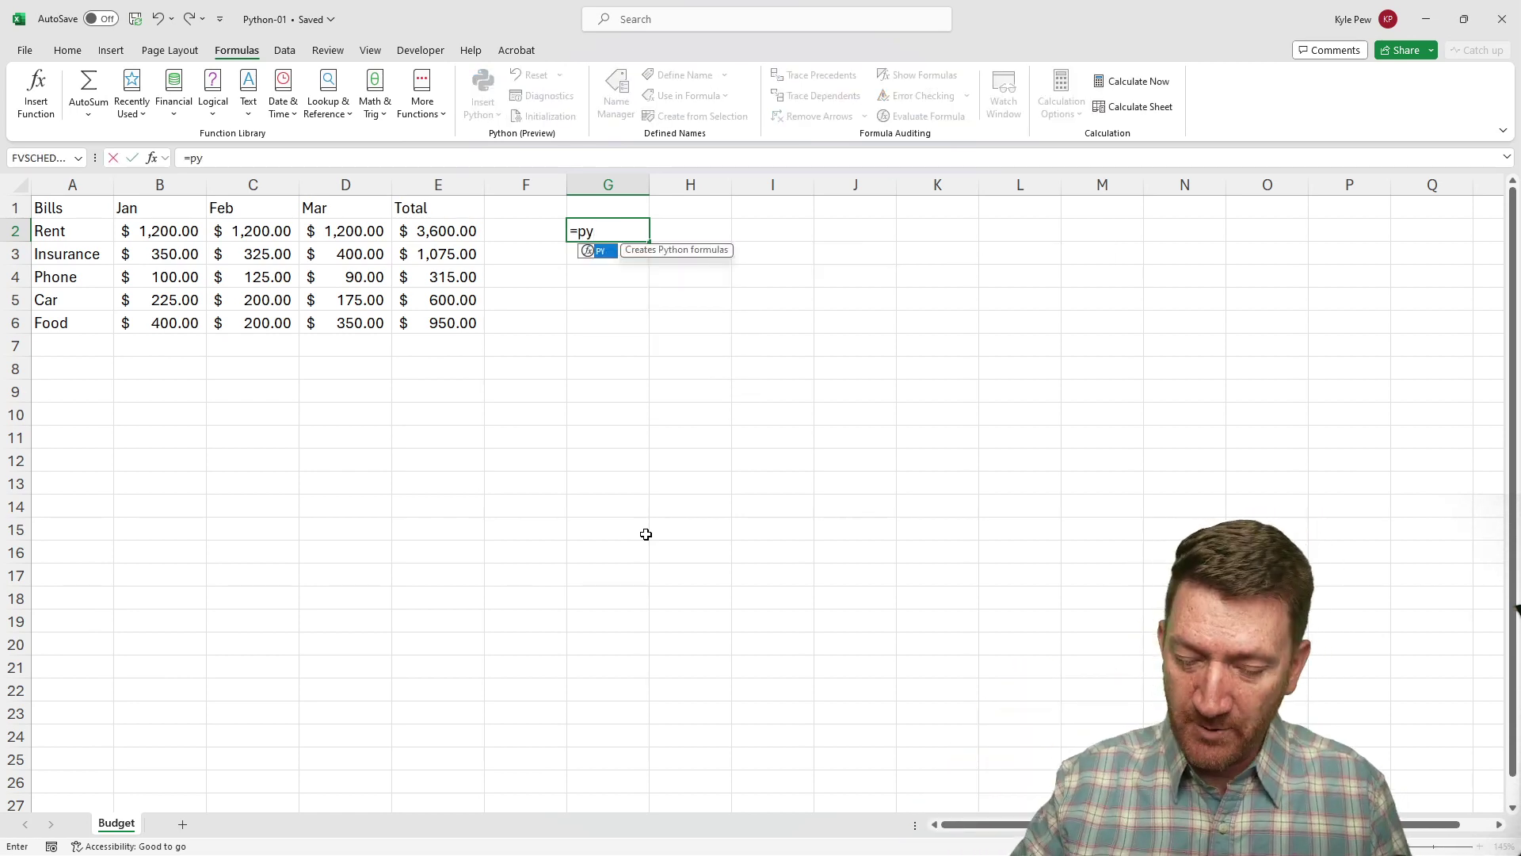
key(Tab)
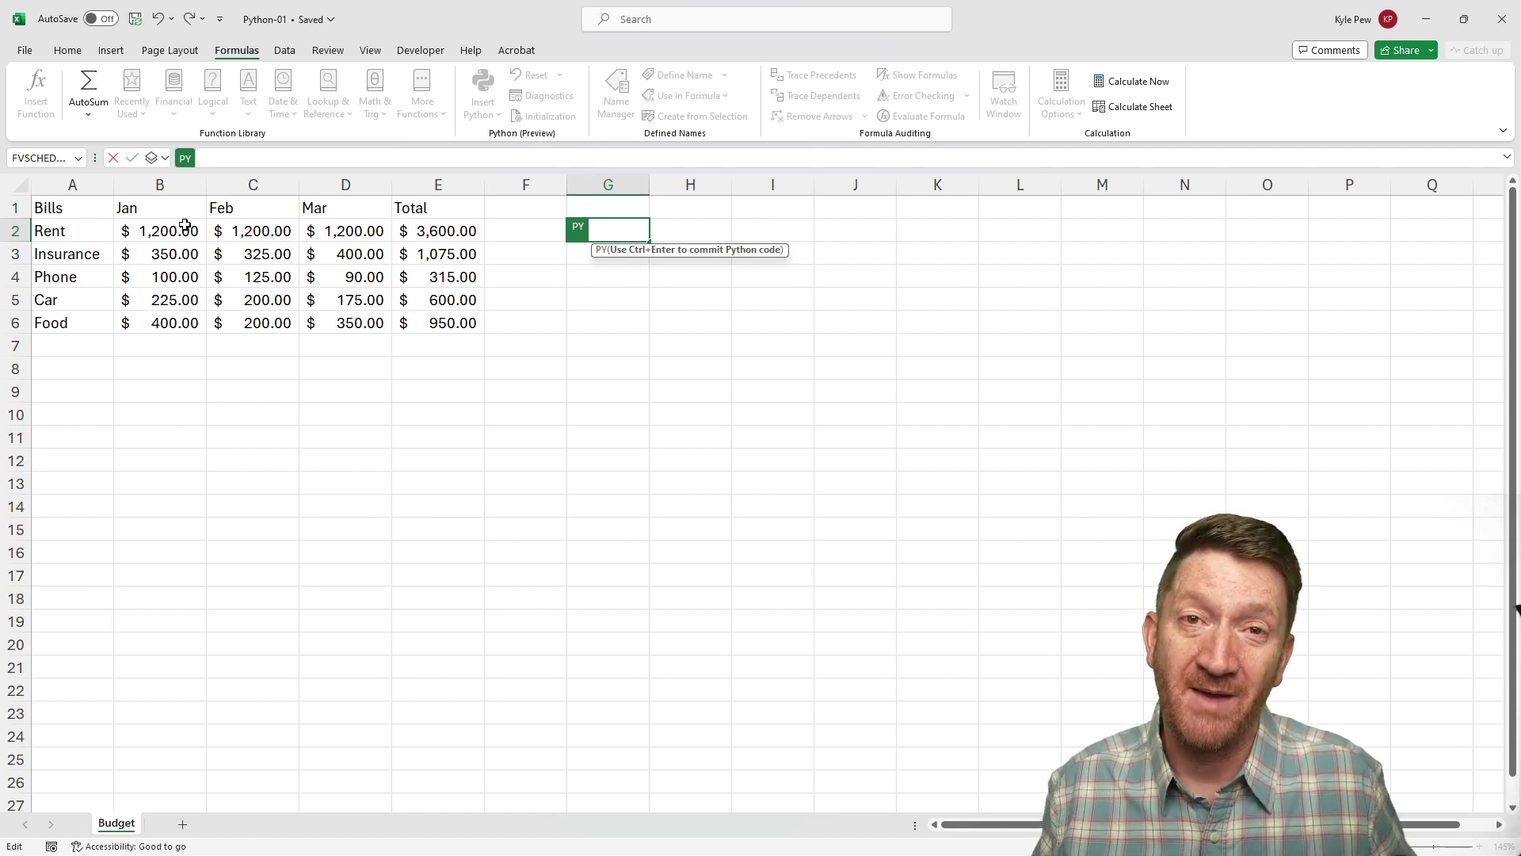
text(2+2)
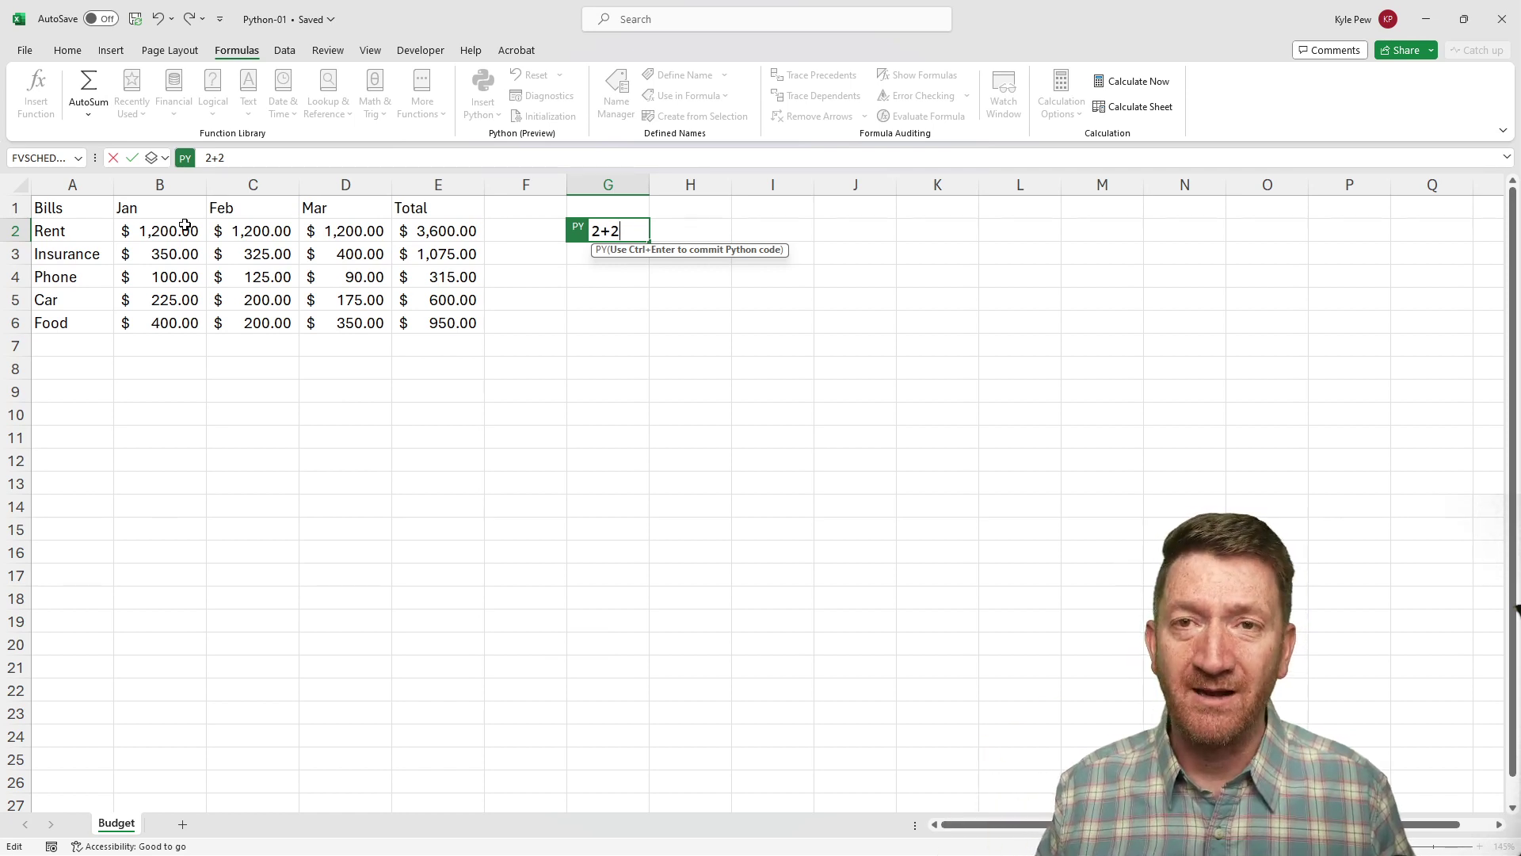
key(Return)
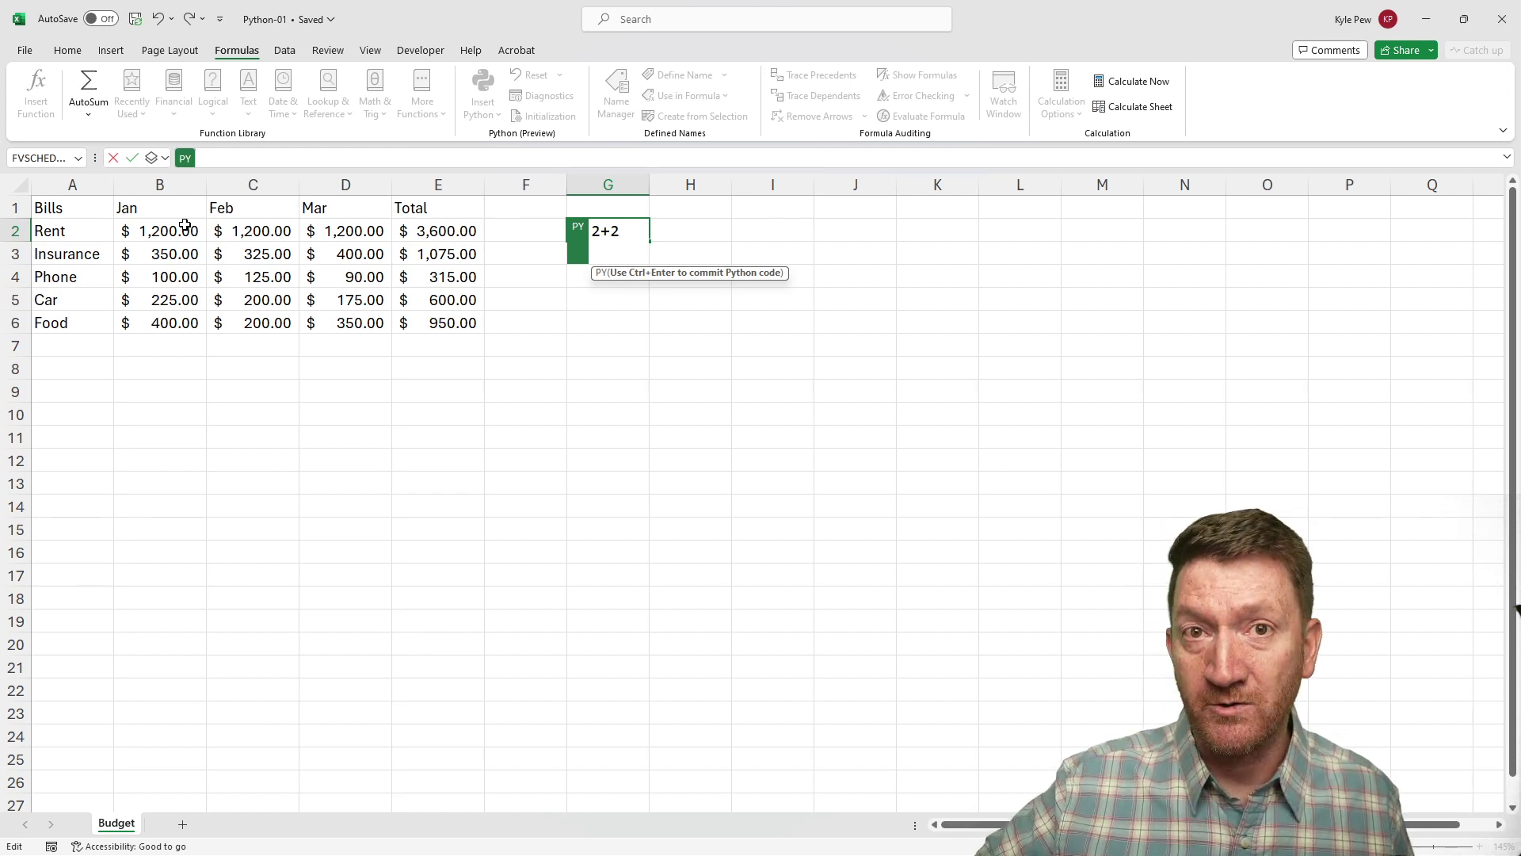
key(ctrl+Return)
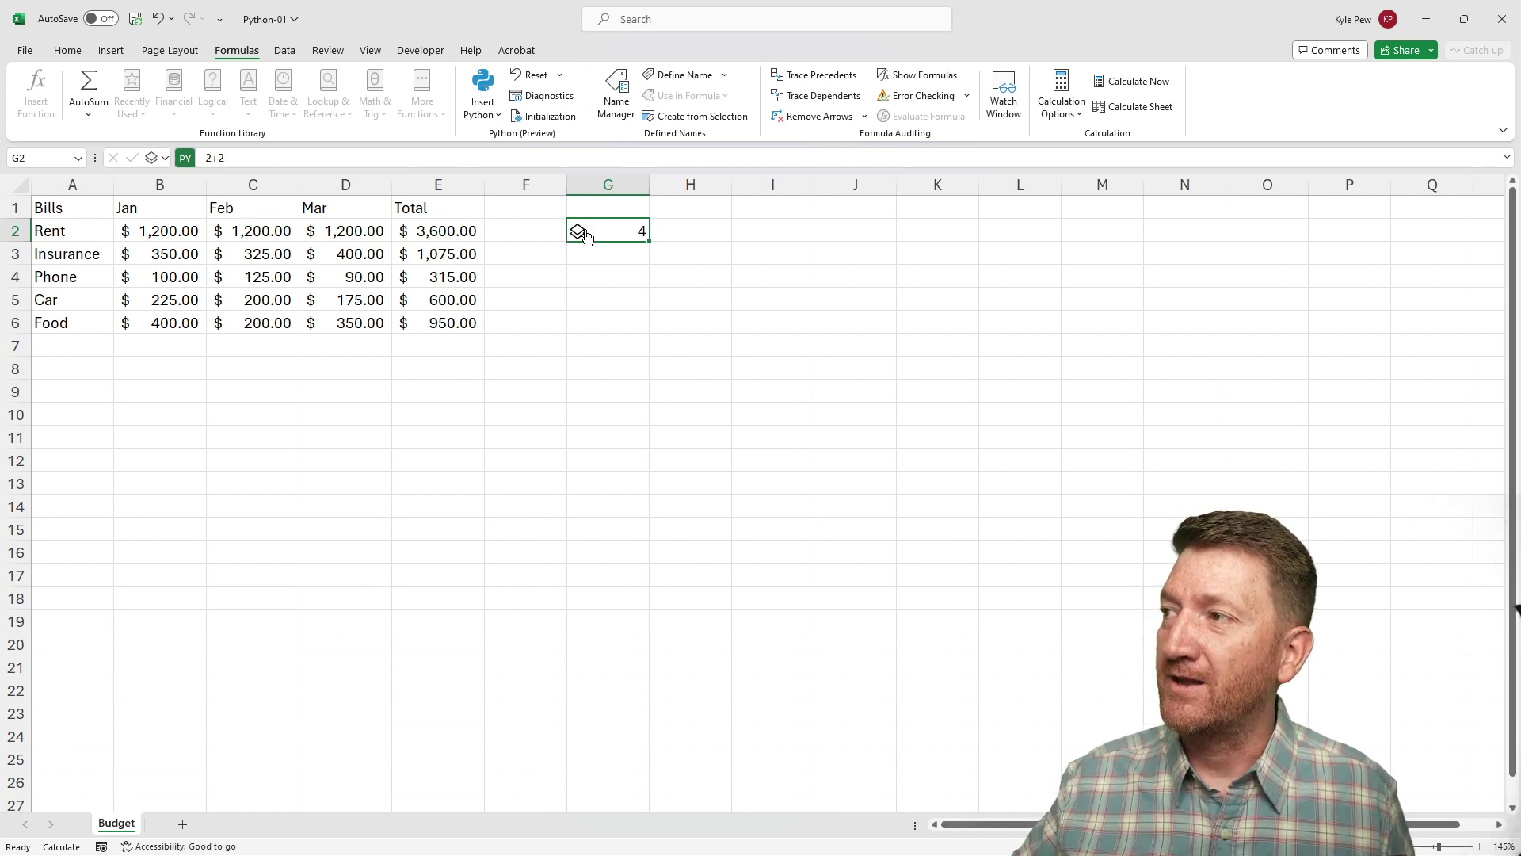
click(577, 231)
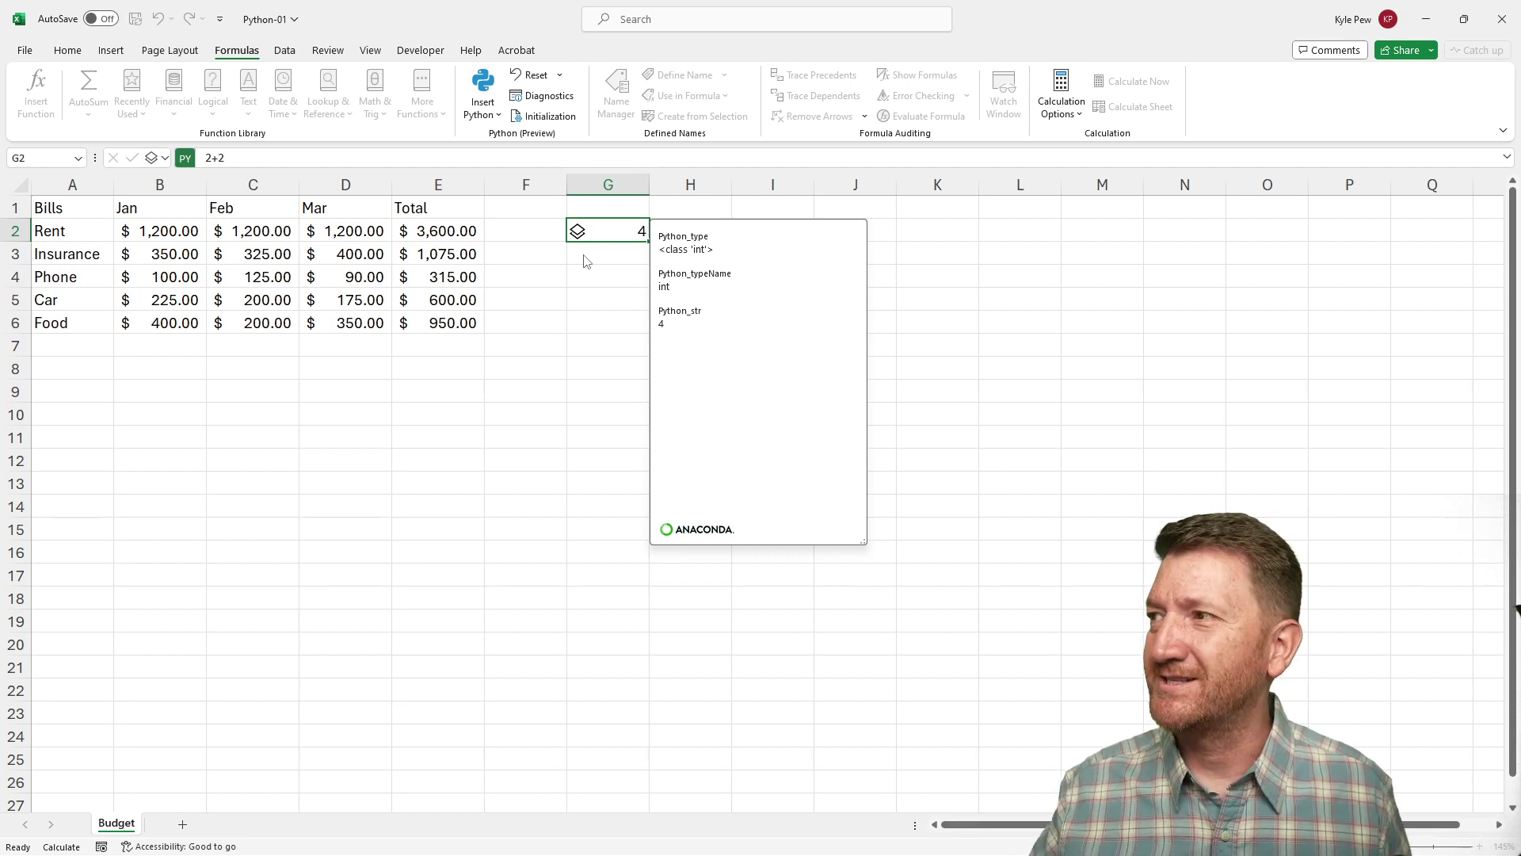
key(Escape)
click(587, 254)
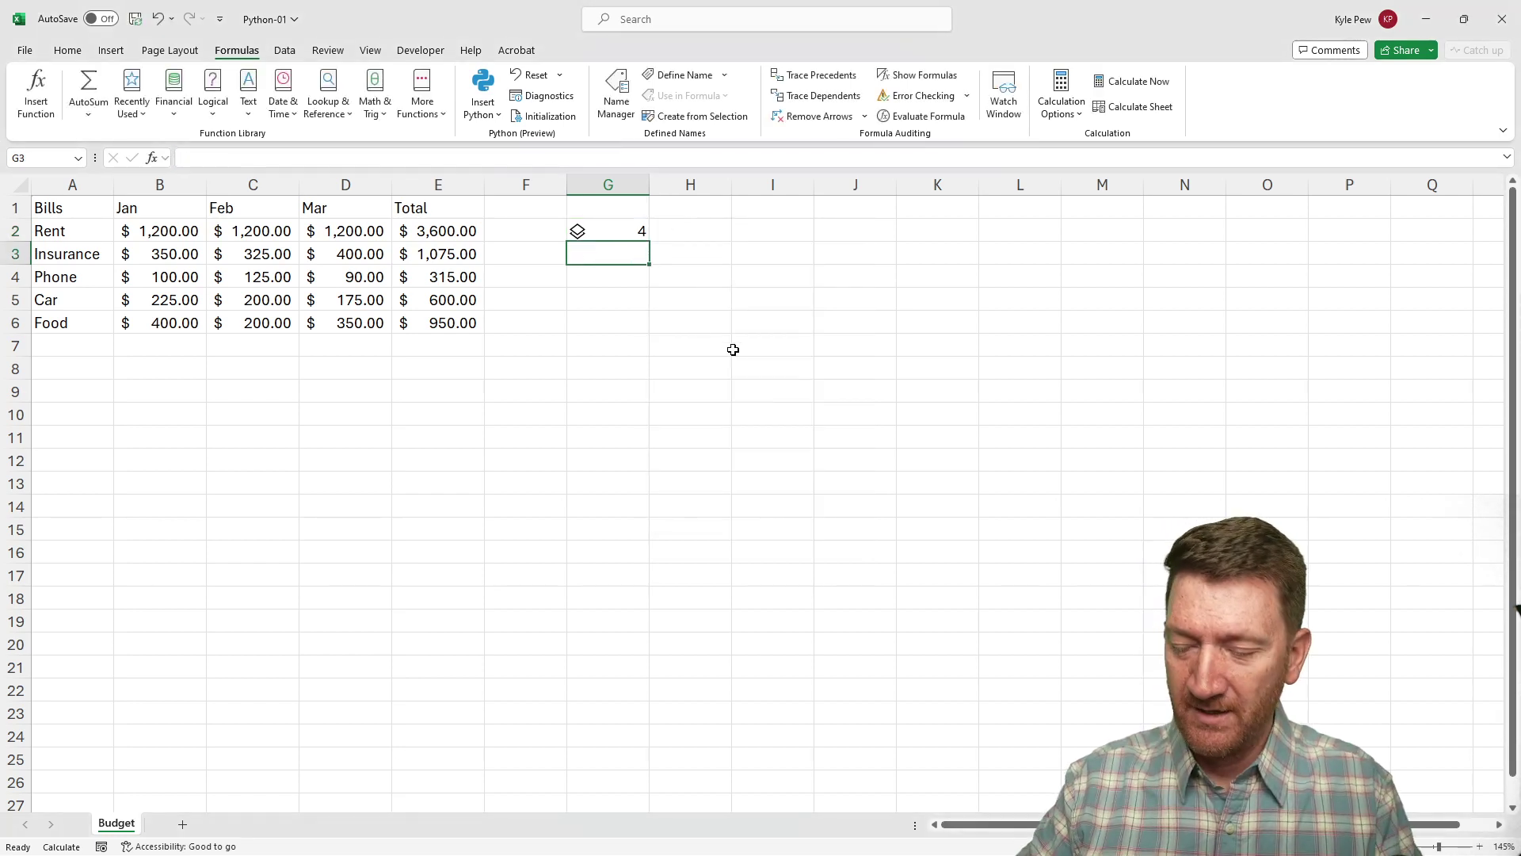
Make G3 a Python cell adding B2+C2+D2, Rent's Jan–Mar amounts, to give 3600
text(=py)
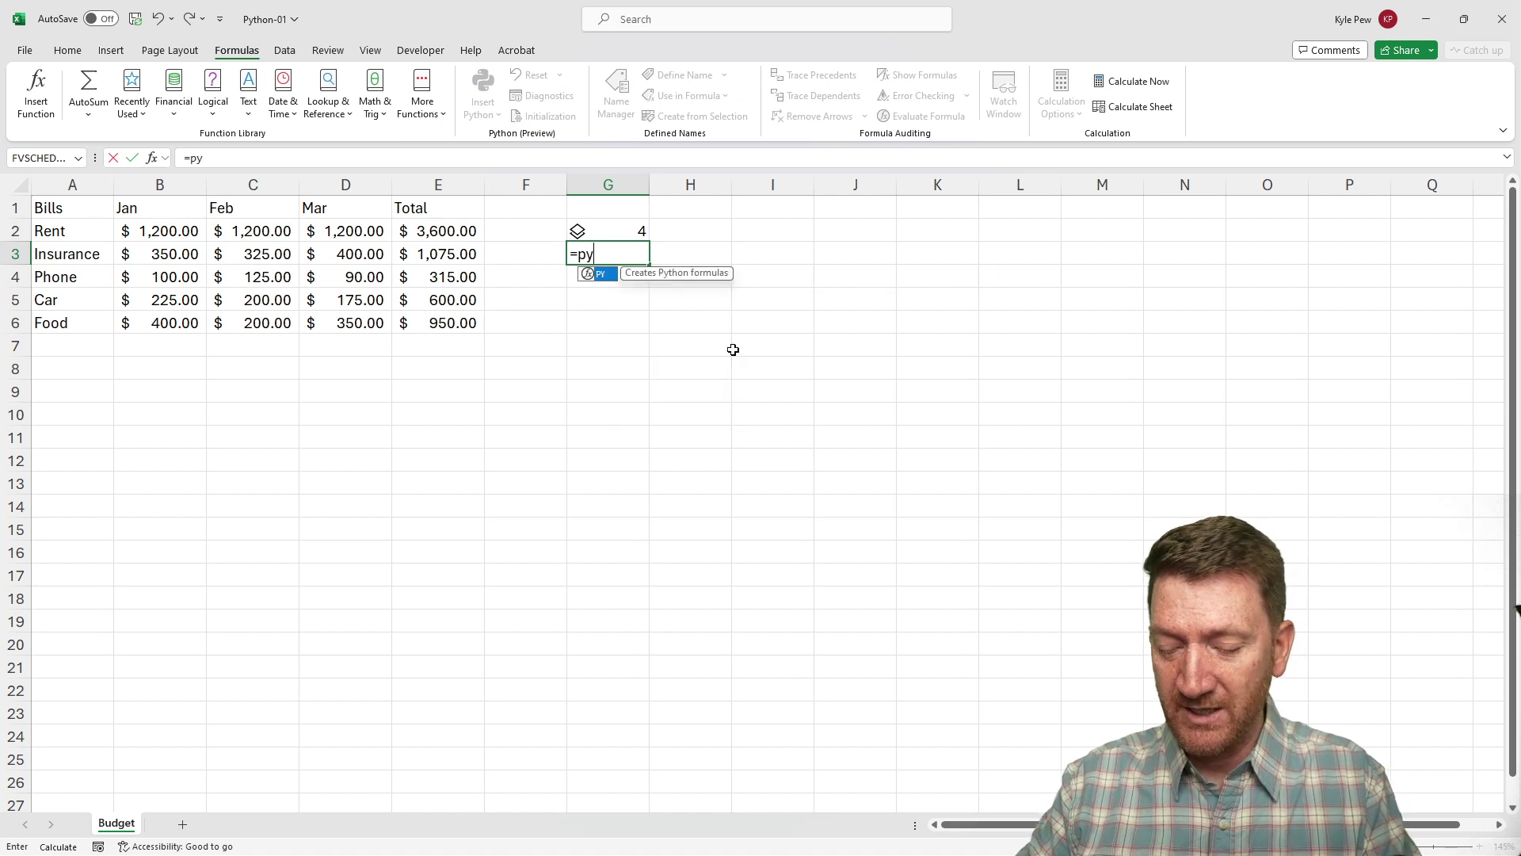
key(Tab)
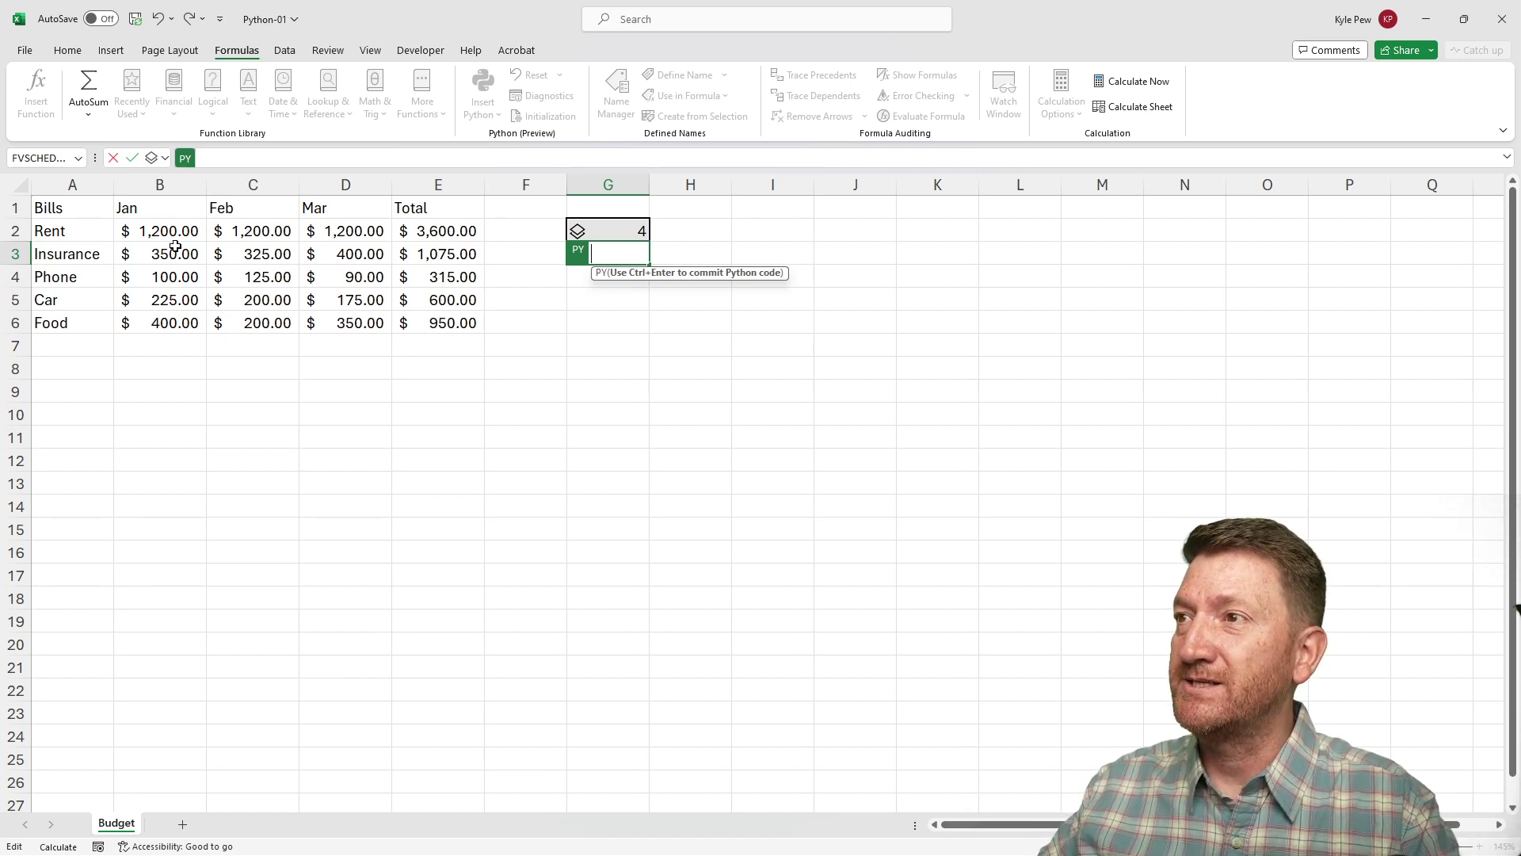
click(138, 235)
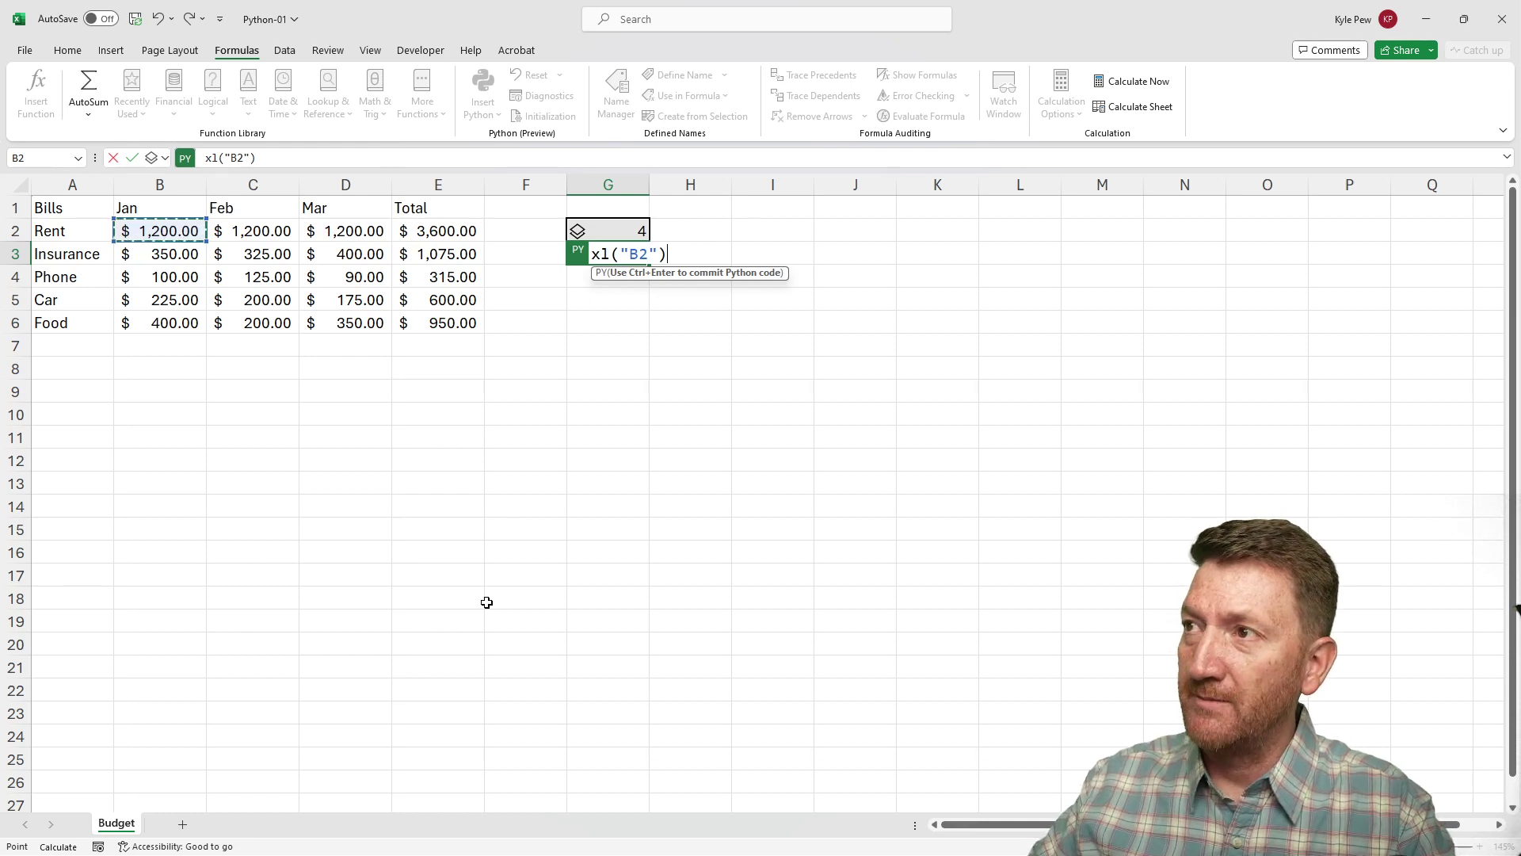
text(+)
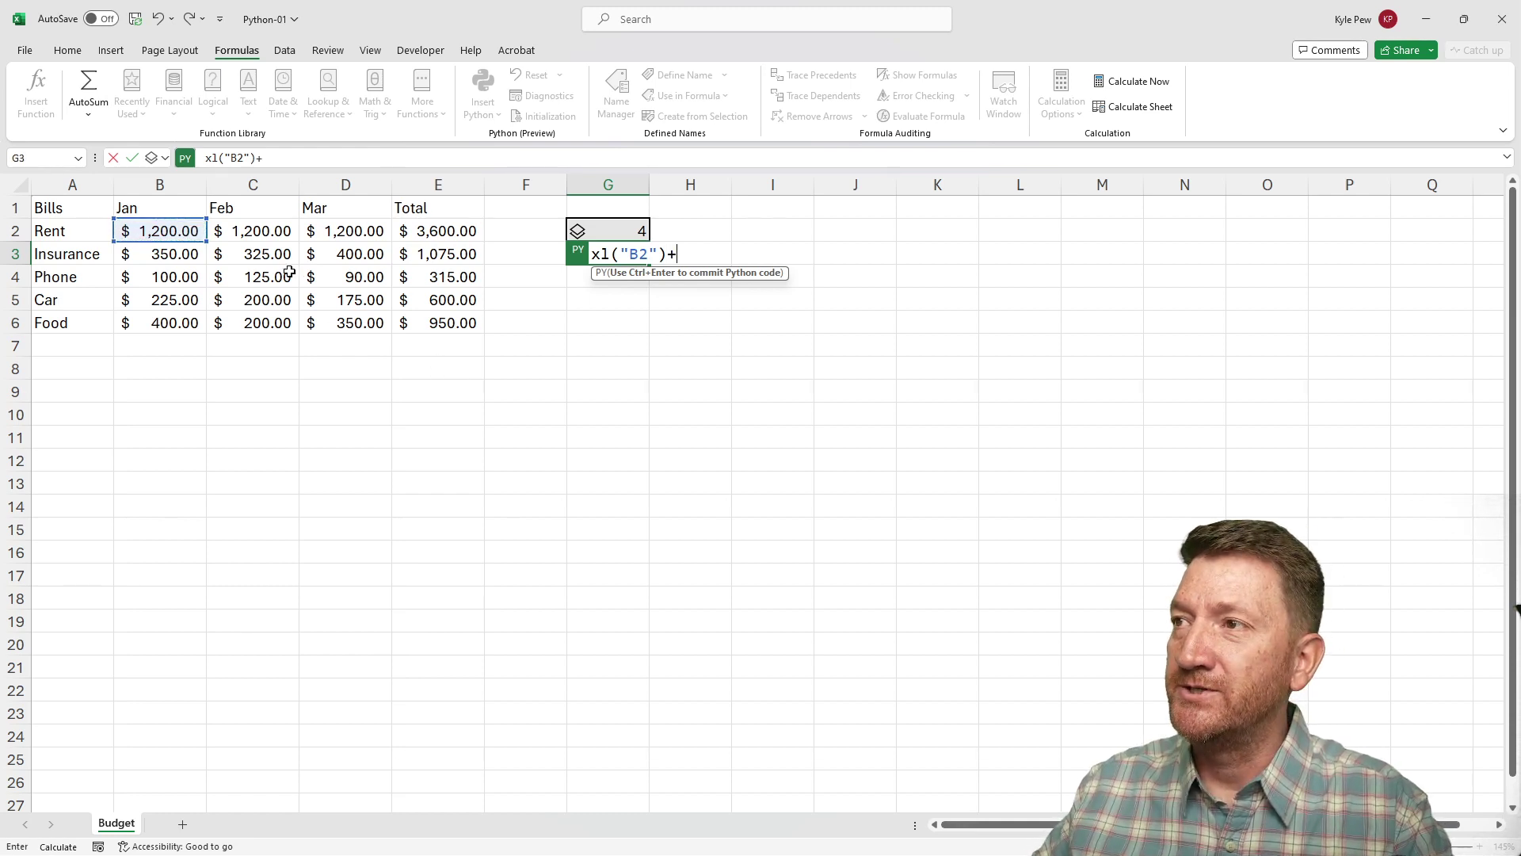
click(252, 230)
text(+)
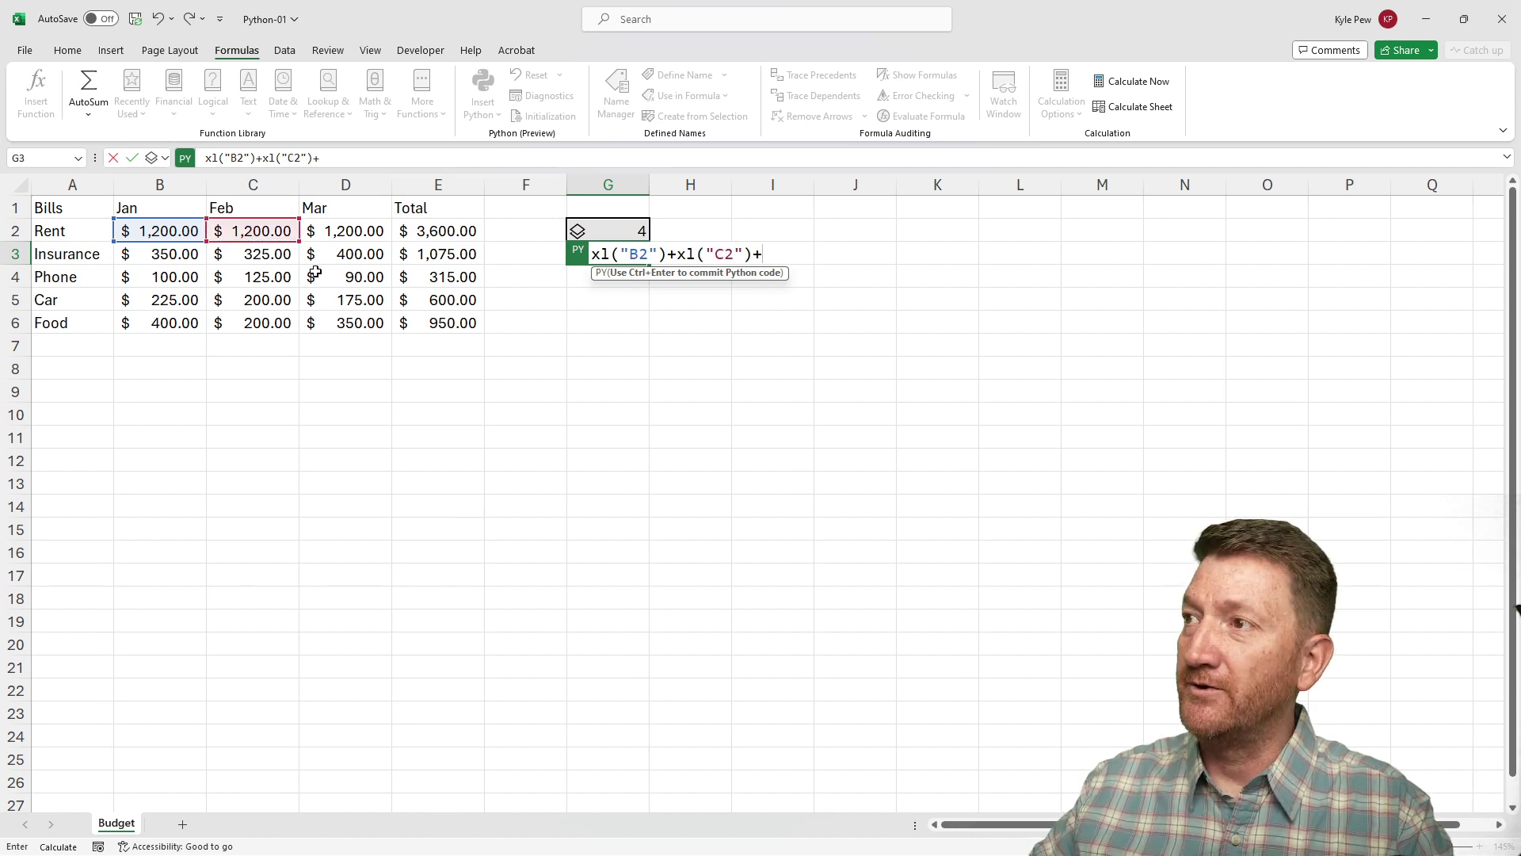
click(338, 230)
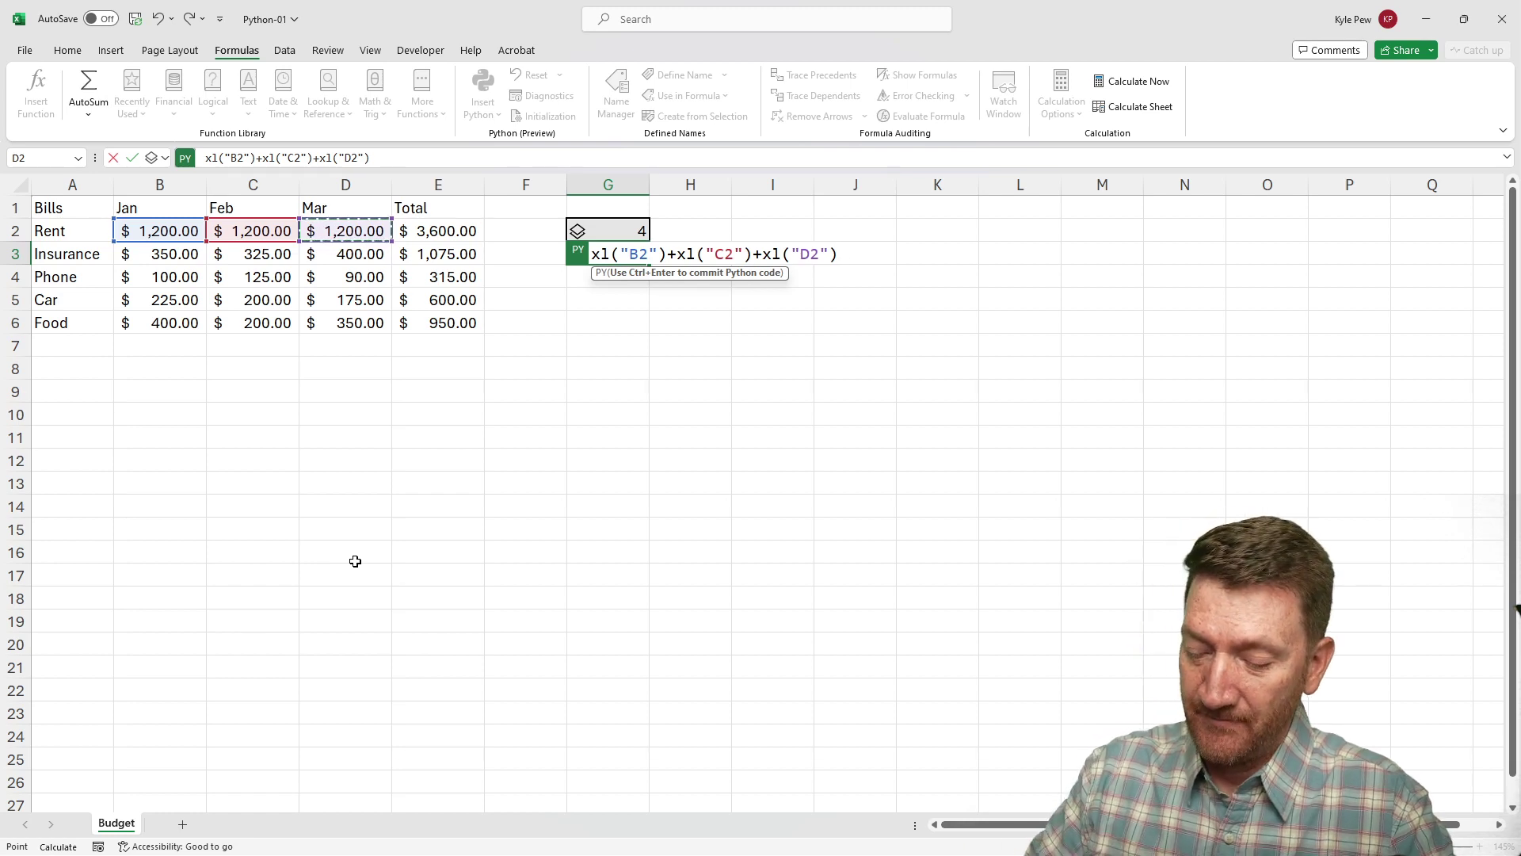
key(ctrl+Return)
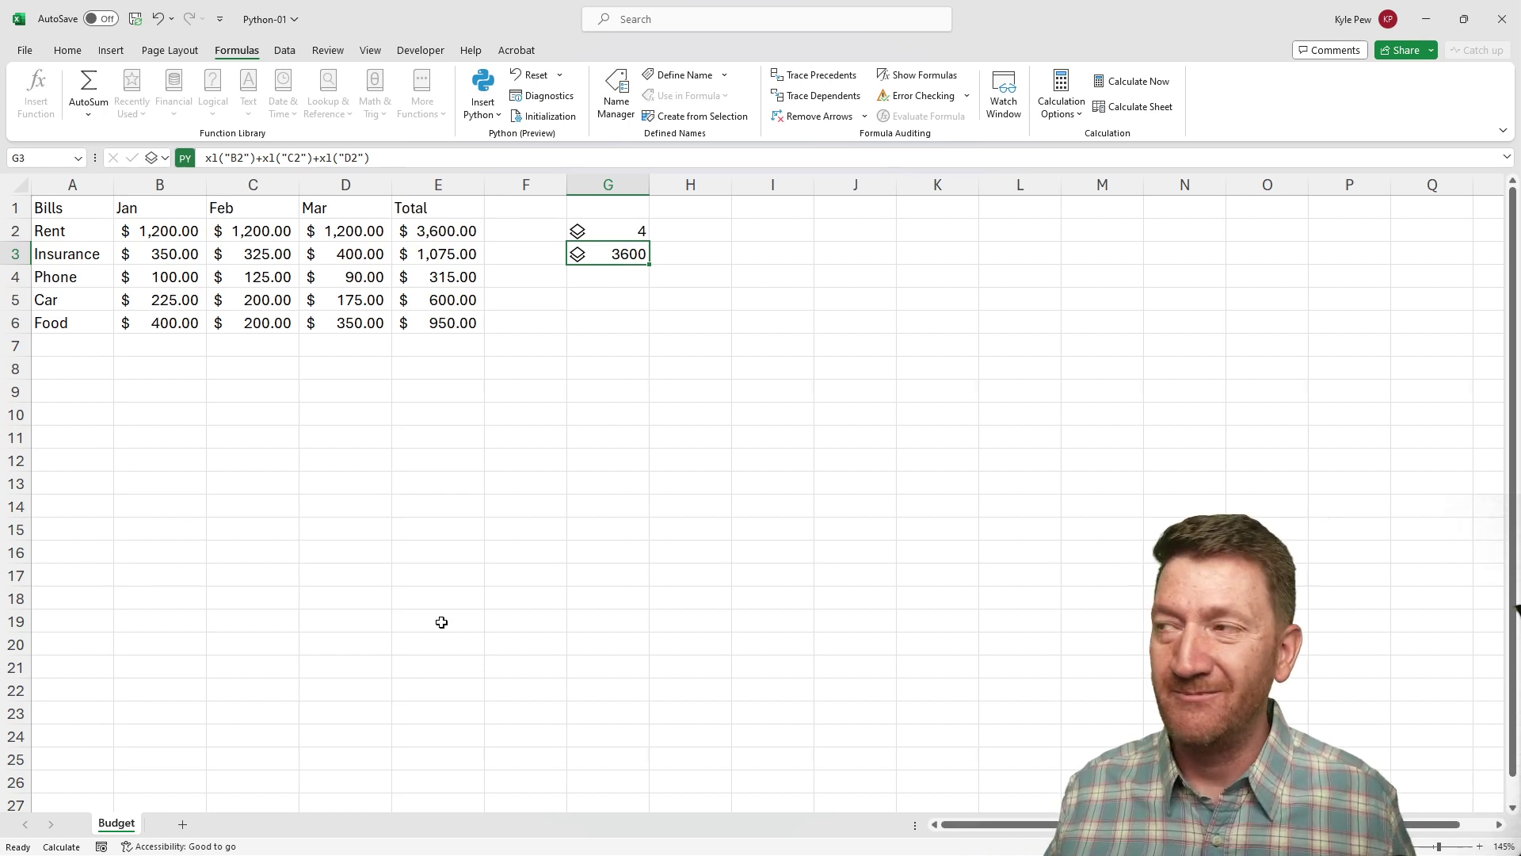
click(596, 305)
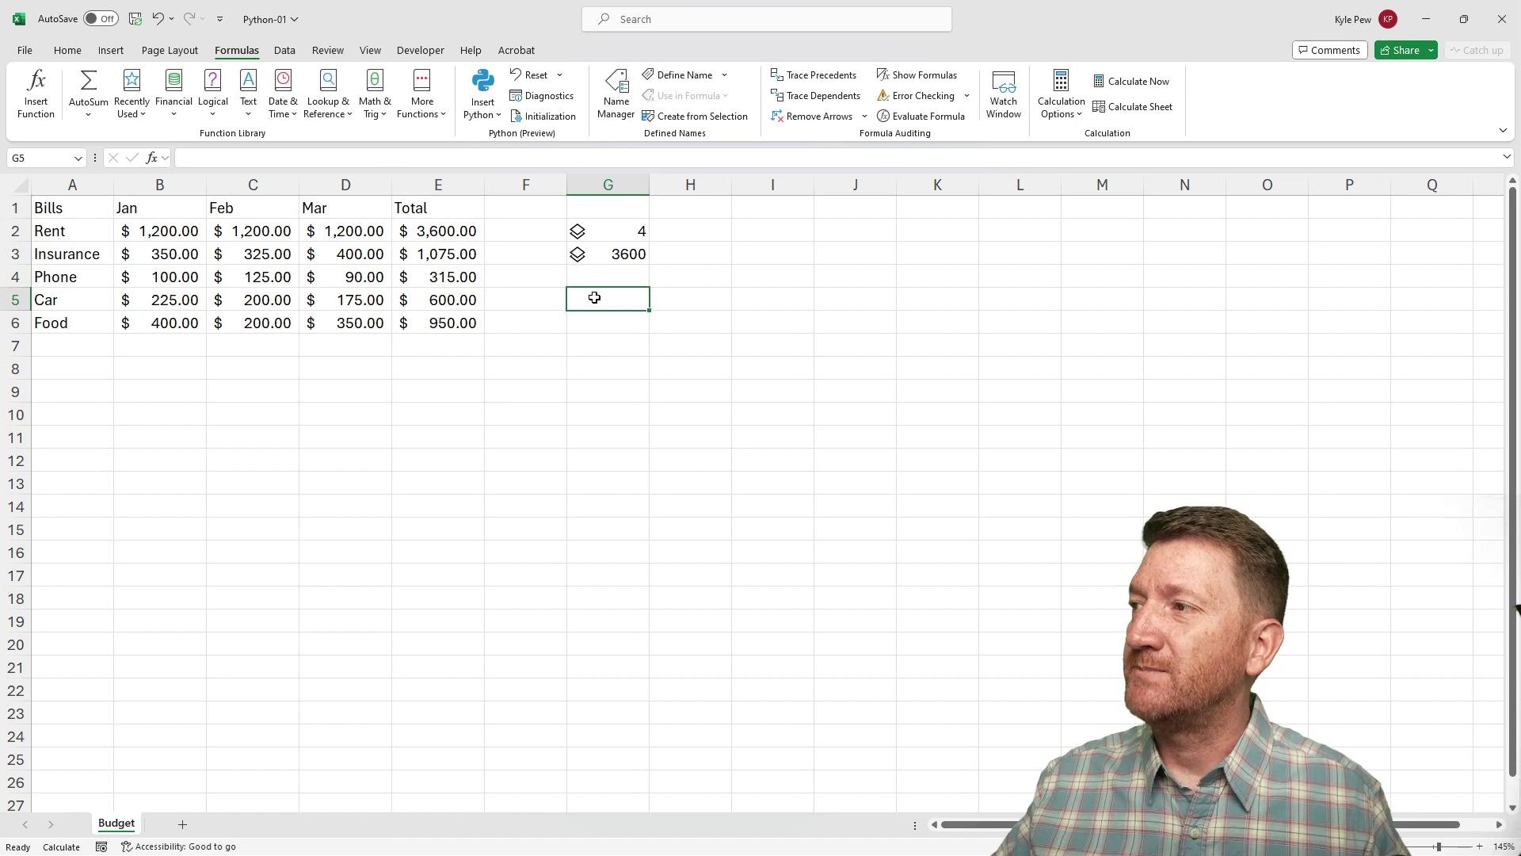
Enter the Python formula xl("A1:E6", headers=True) in G5 to return a DataFrame of the budget table
text(=py)
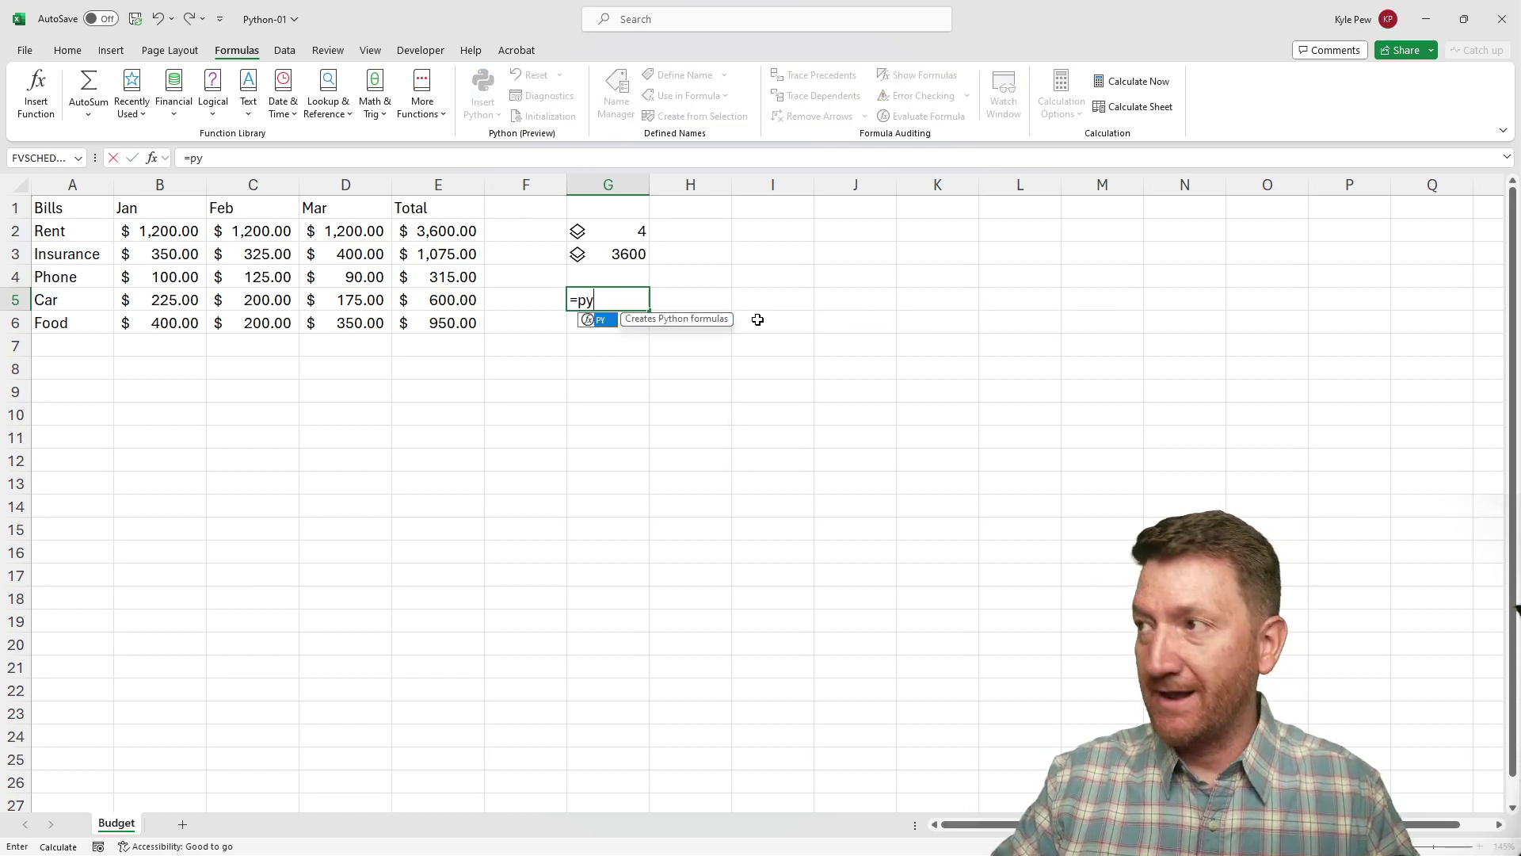
key(Tab)
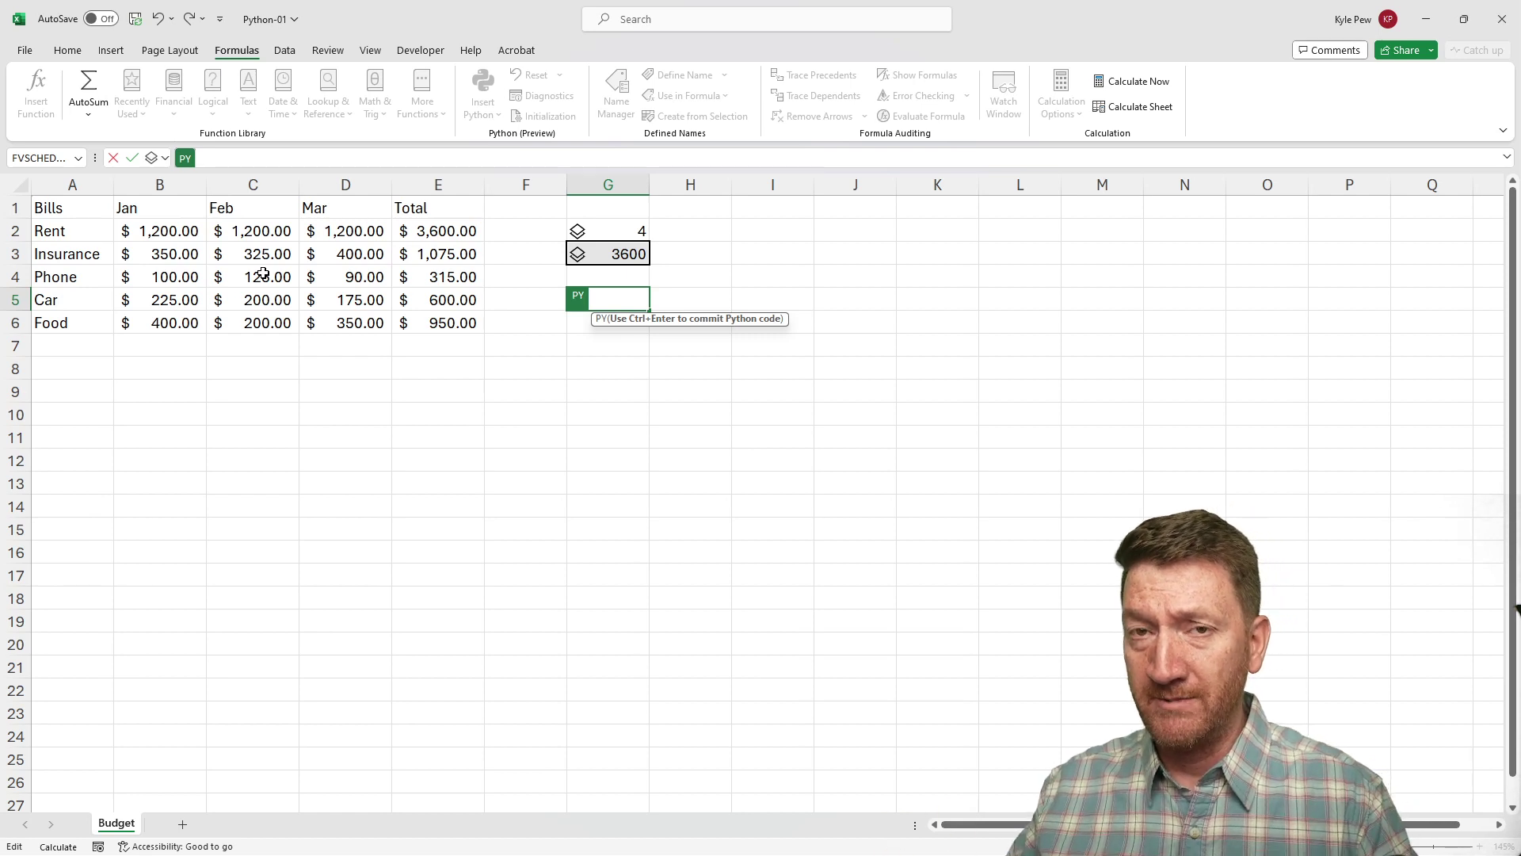
click(75, 210)
drag(75, 210, 362, 317)
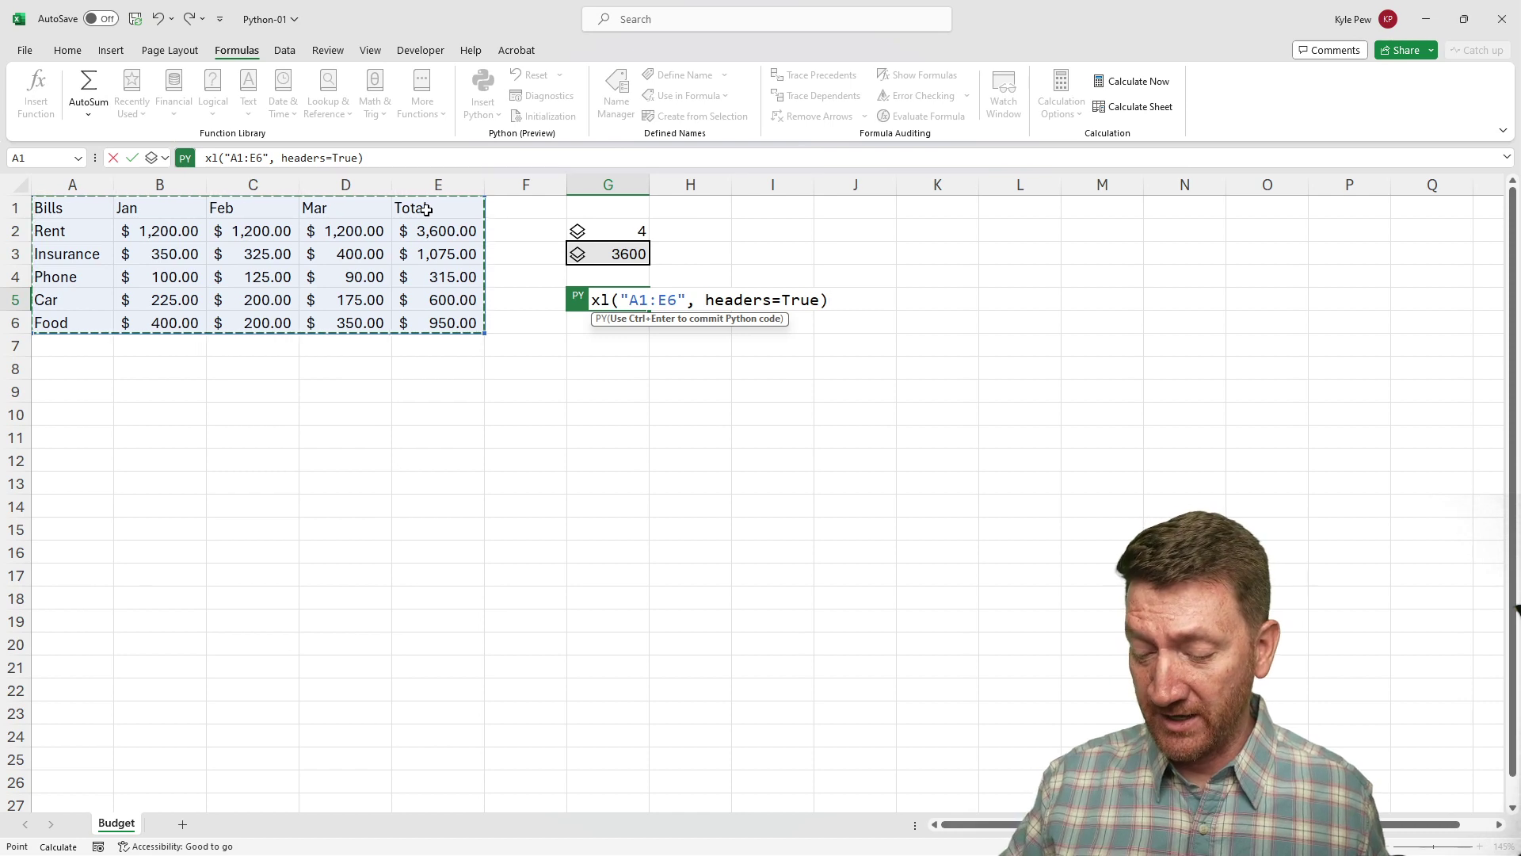
key(ctrl+Return)
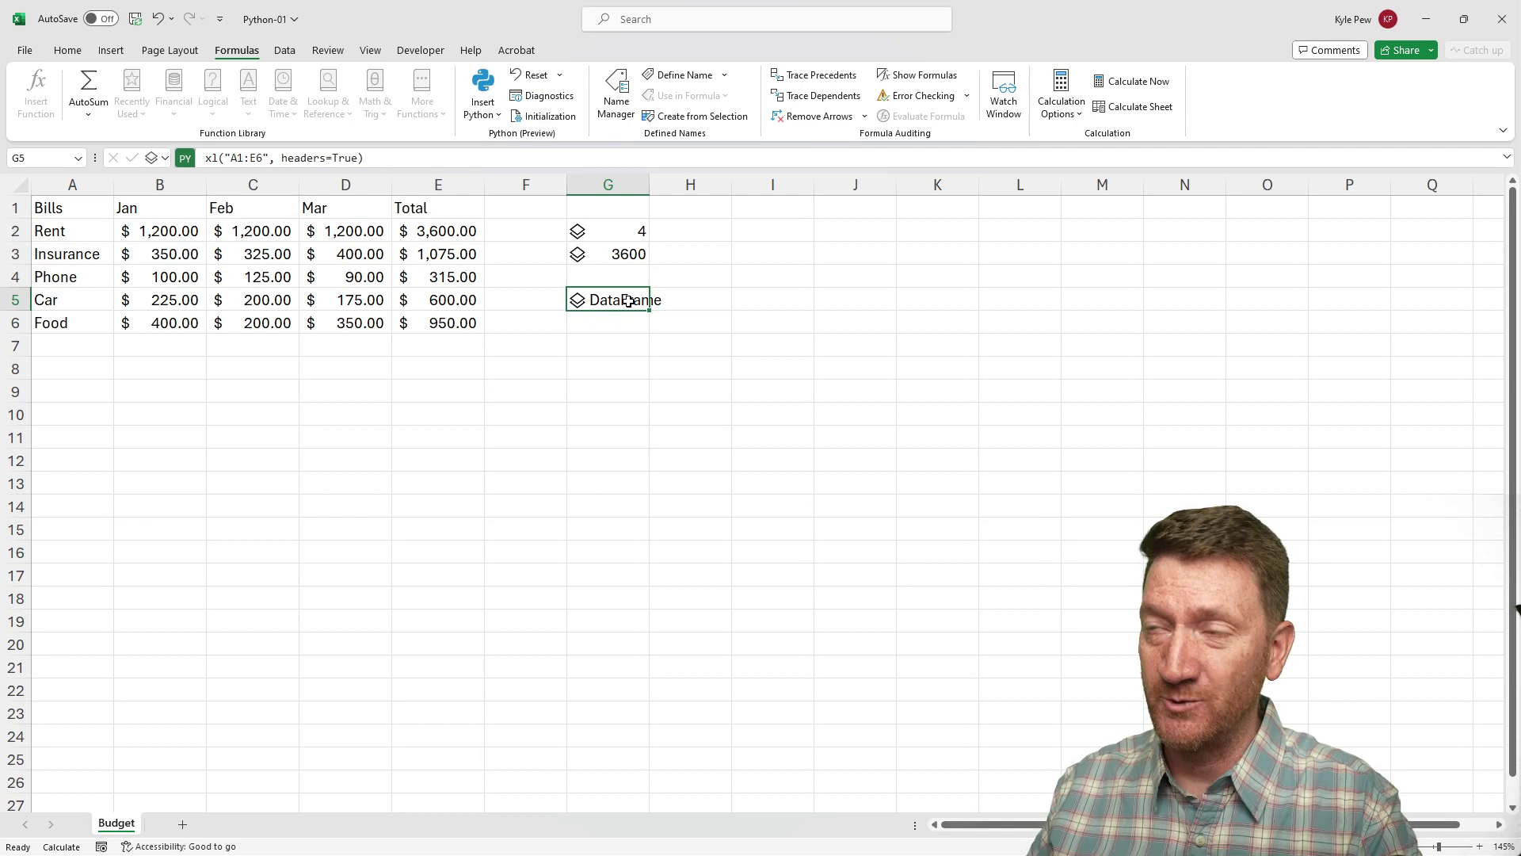
click(576, 303)
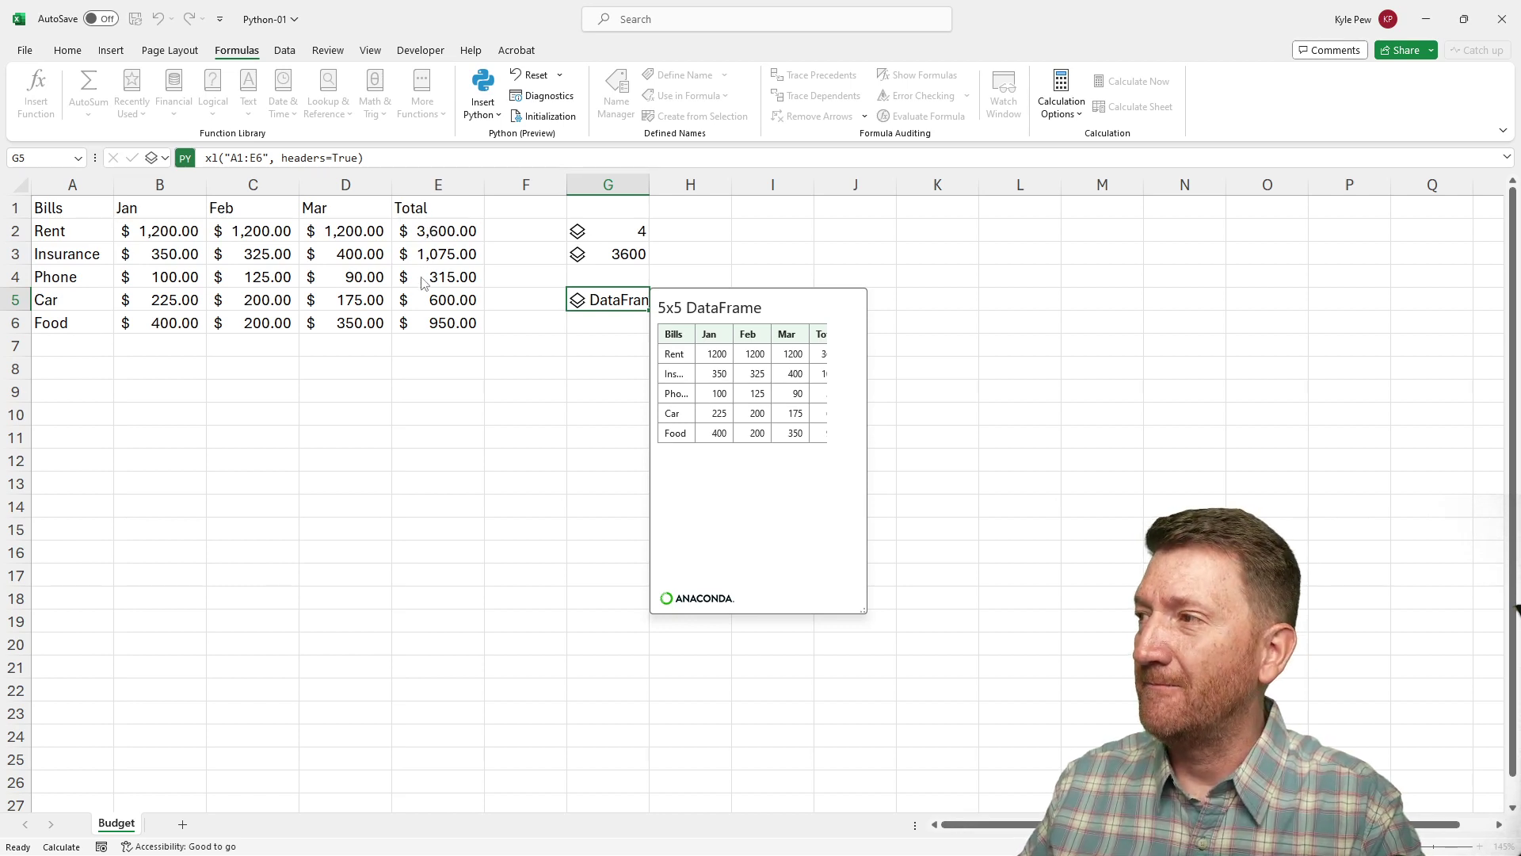
click(581, 315)
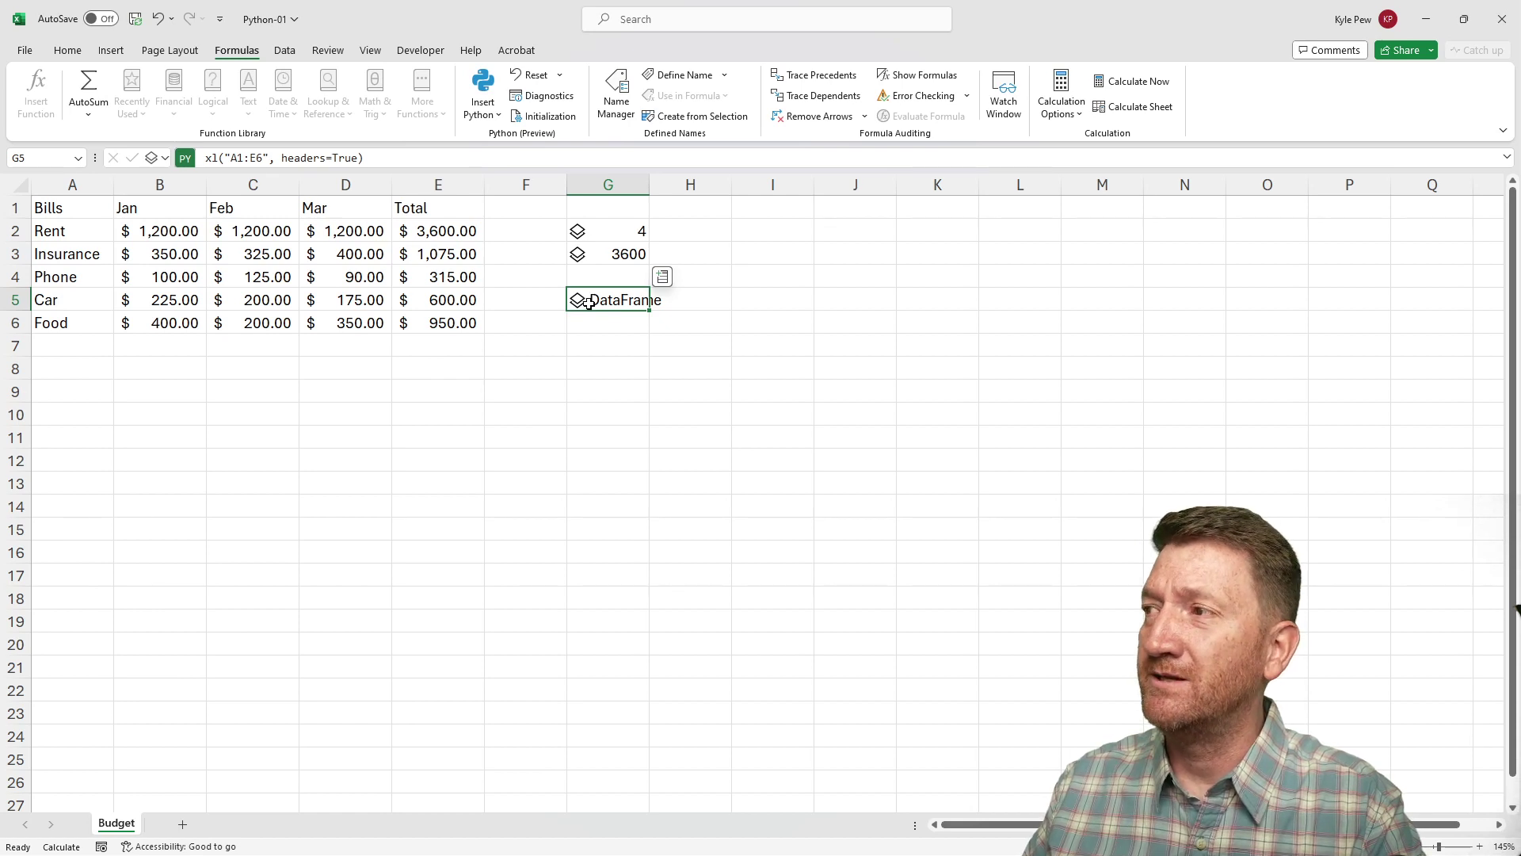
click(591, 350)
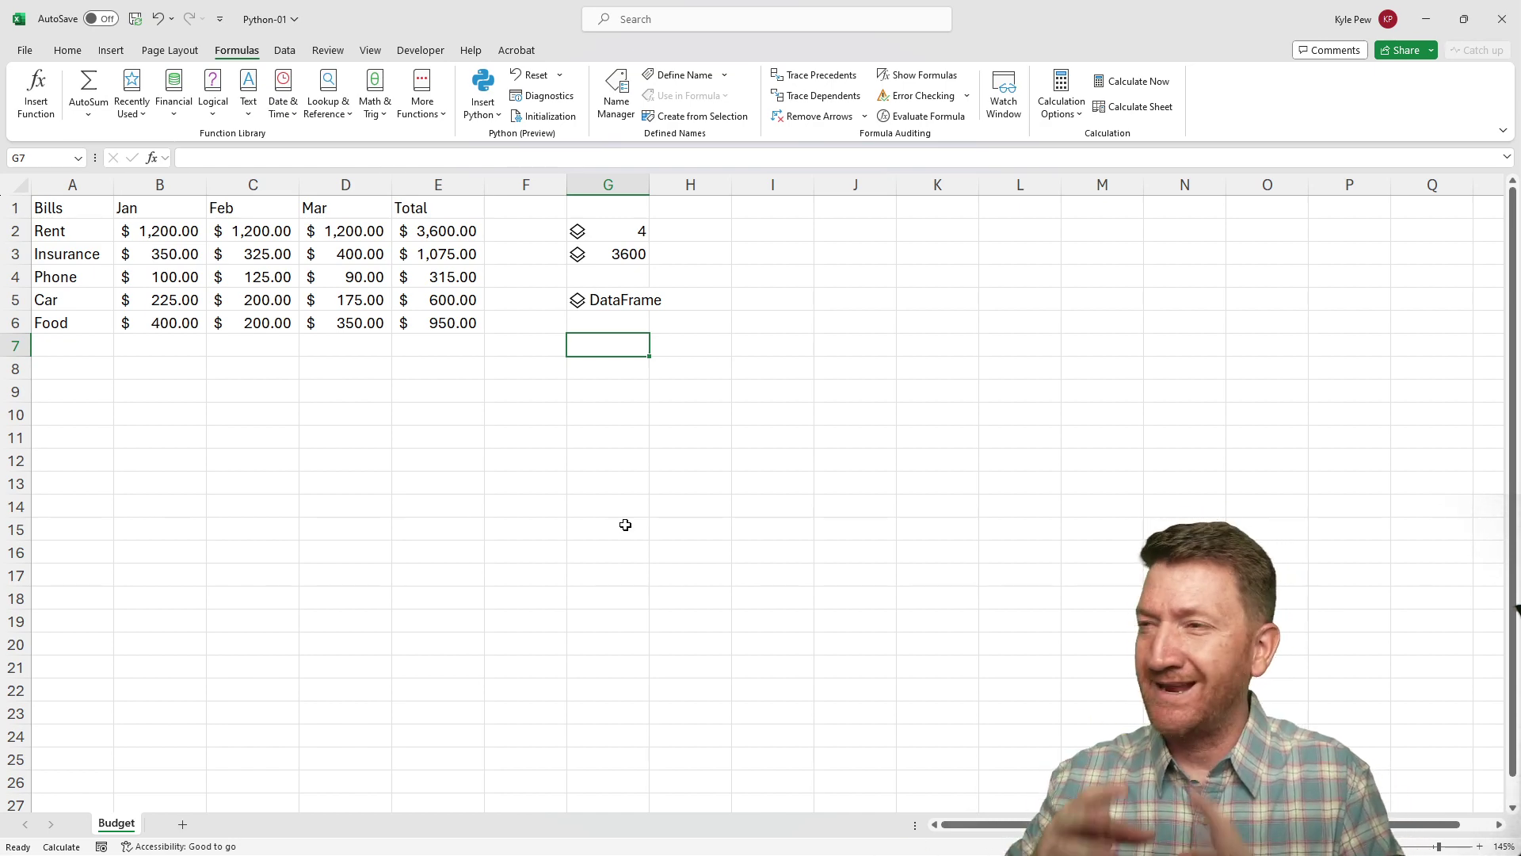
Begin a Python cell in G7 reading xl("G5").plot.bar(), without running it yet
text(=py)
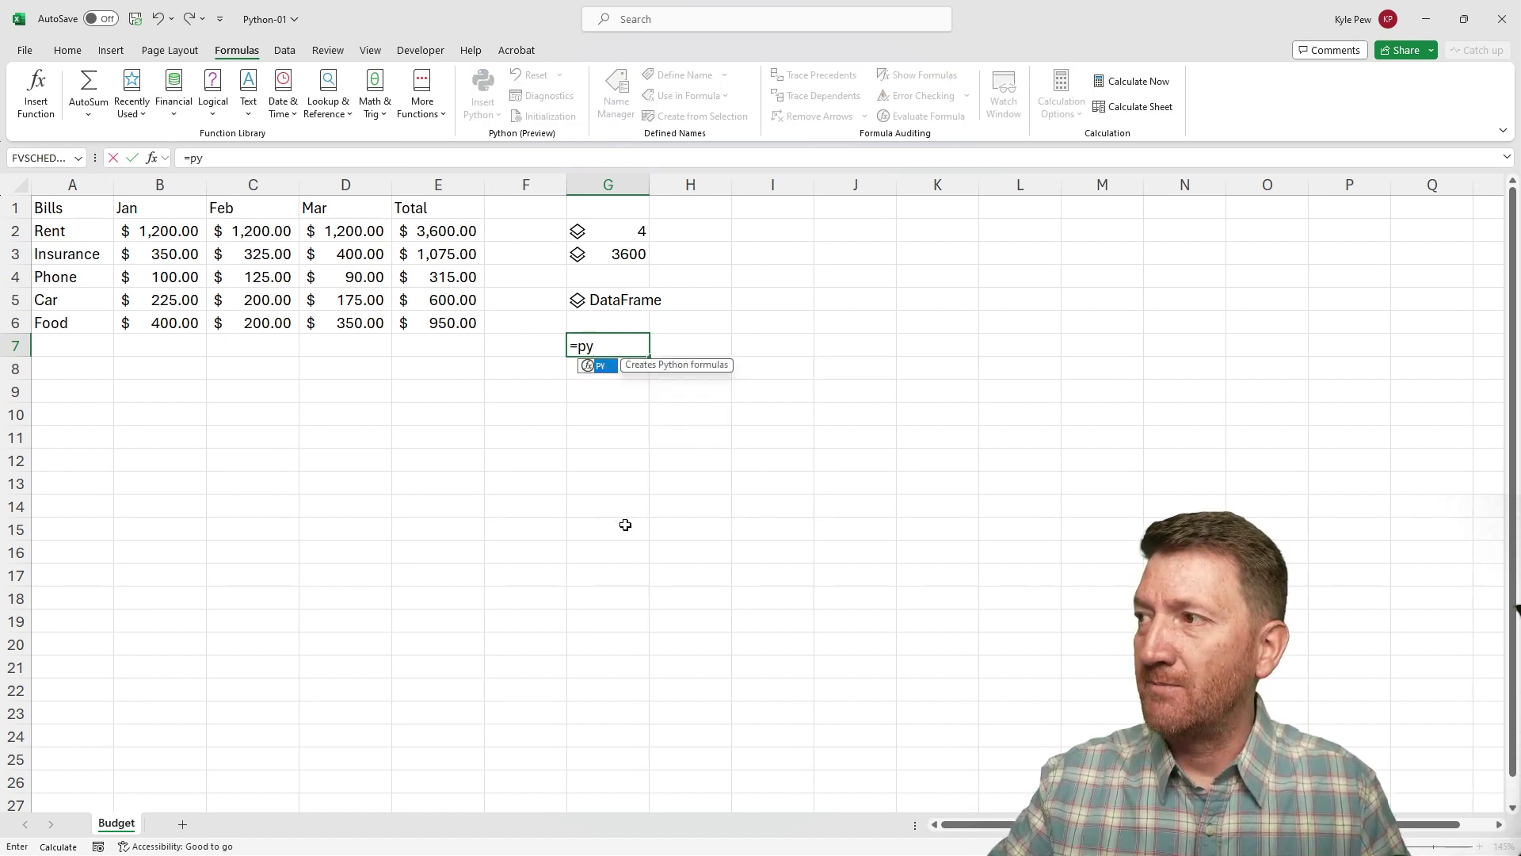
key(Tab)
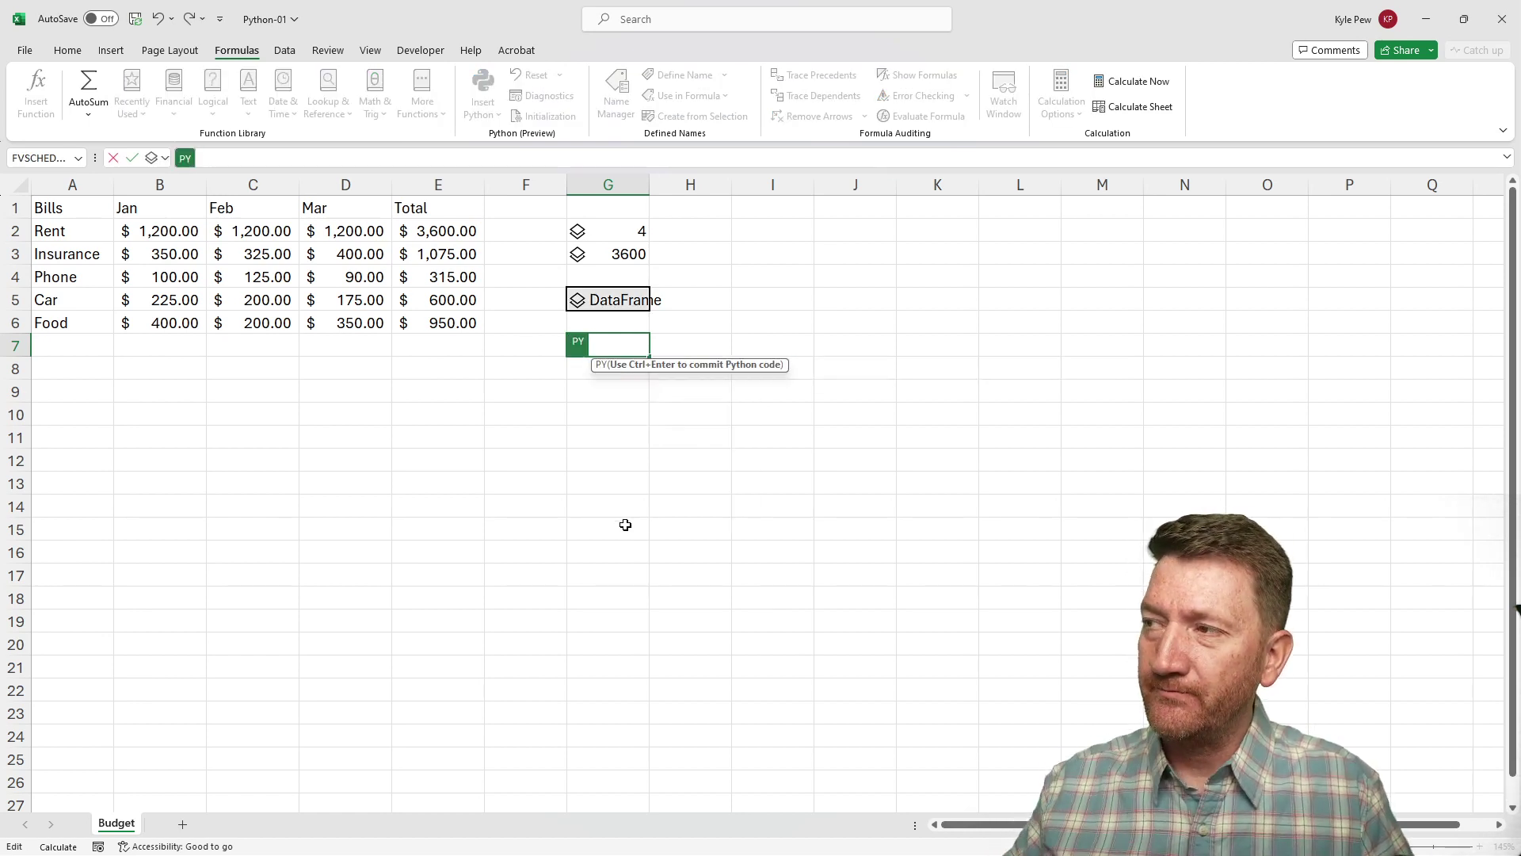
click(598, 300)
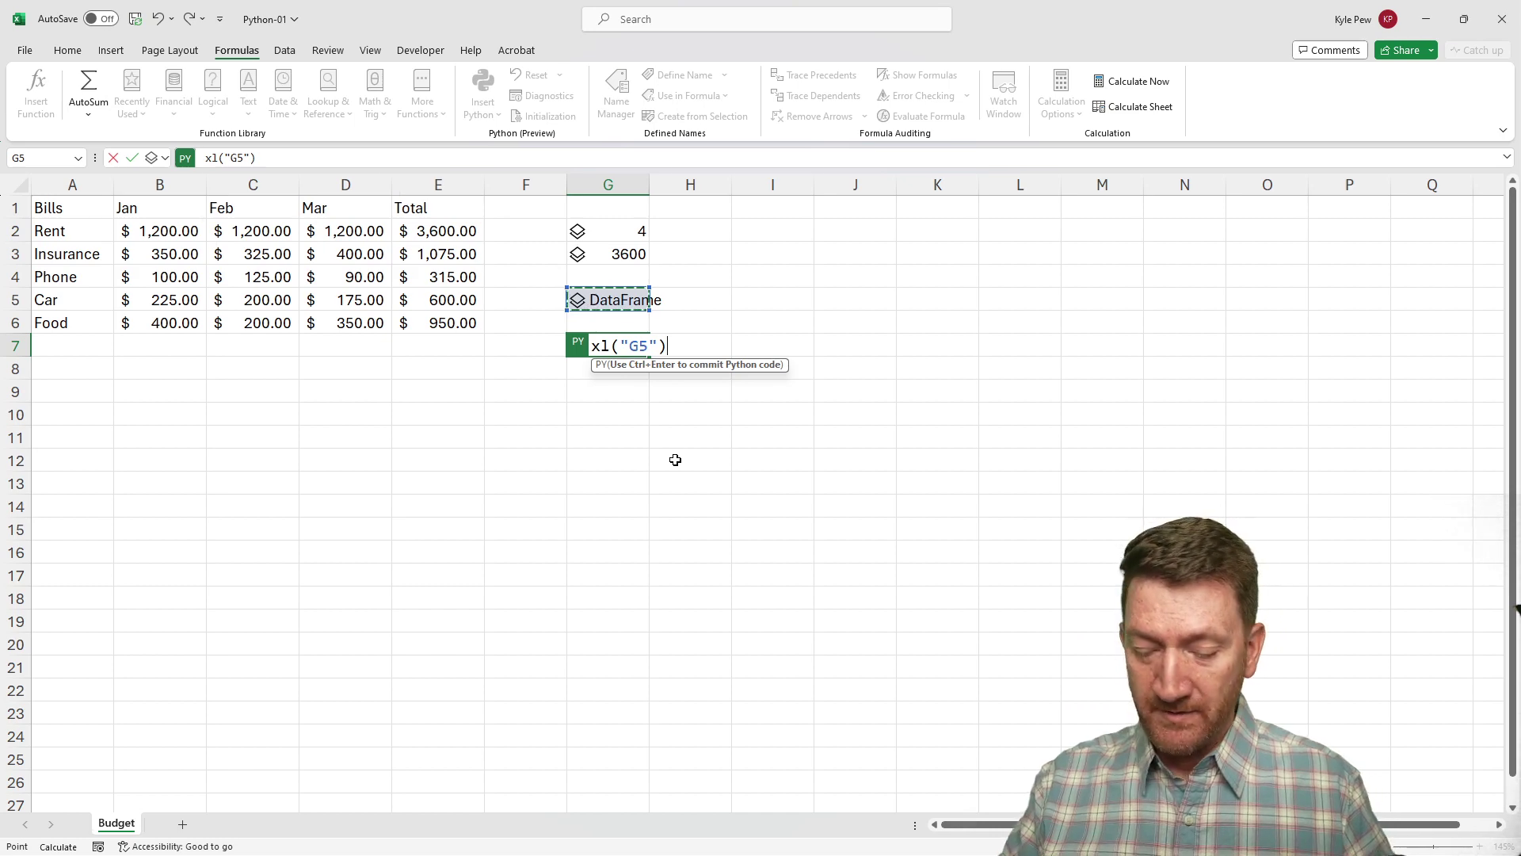
text(.)
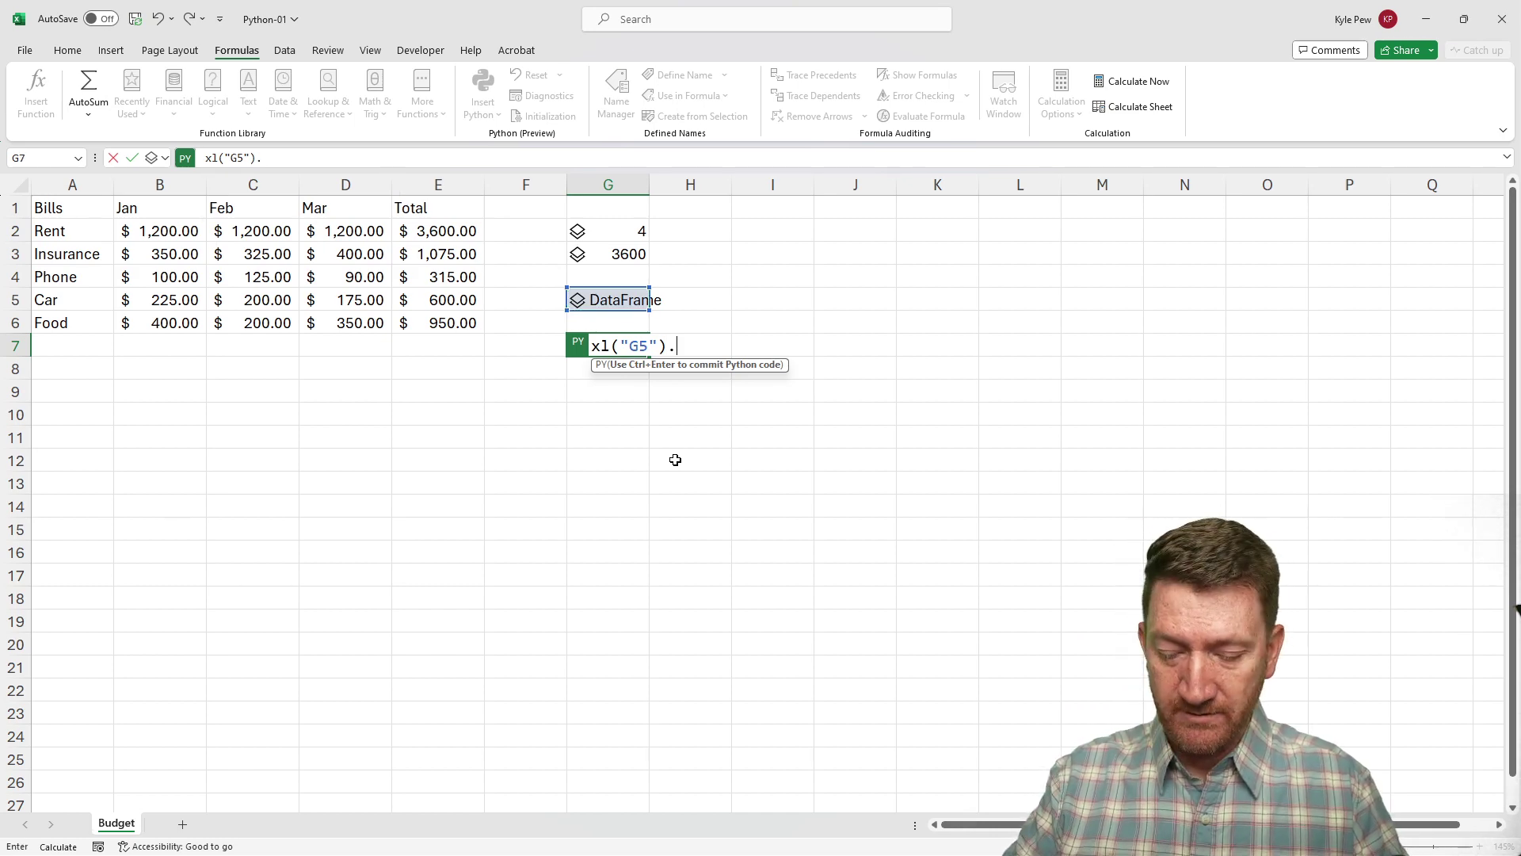
text(plot)
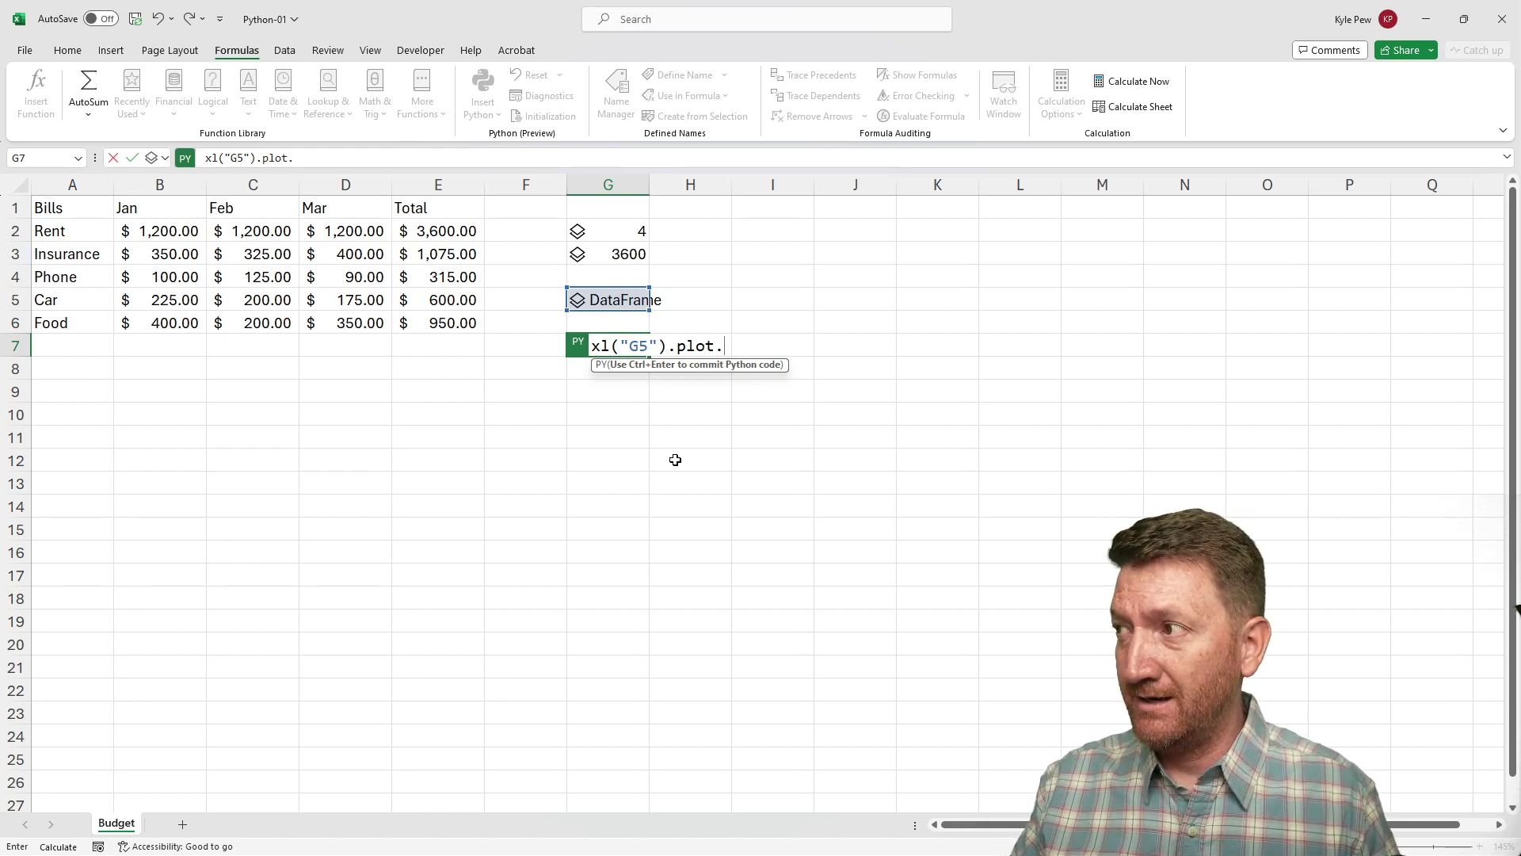
text(.bar)
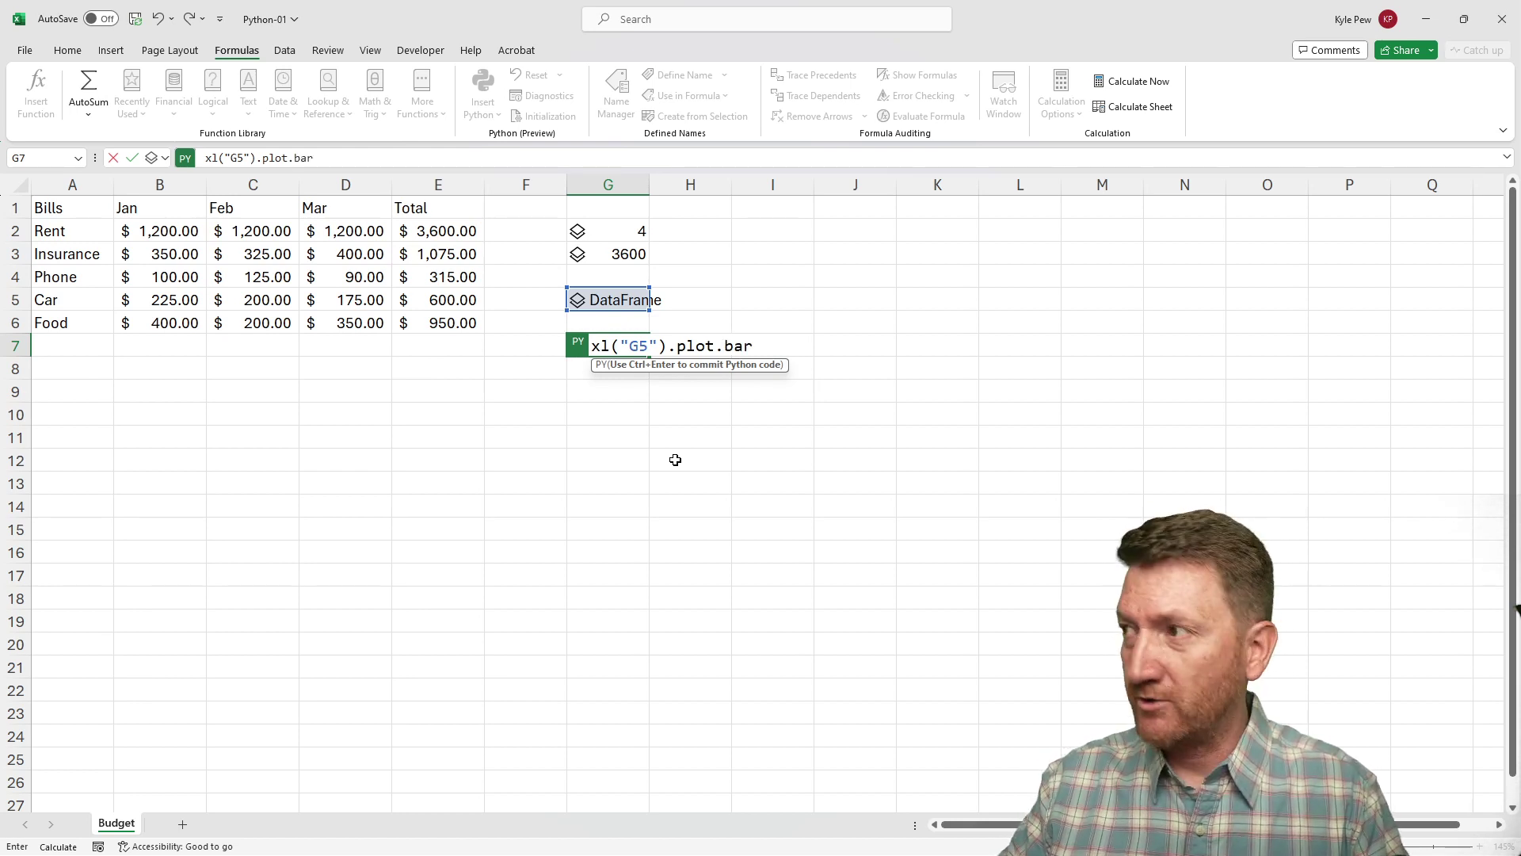
text(())
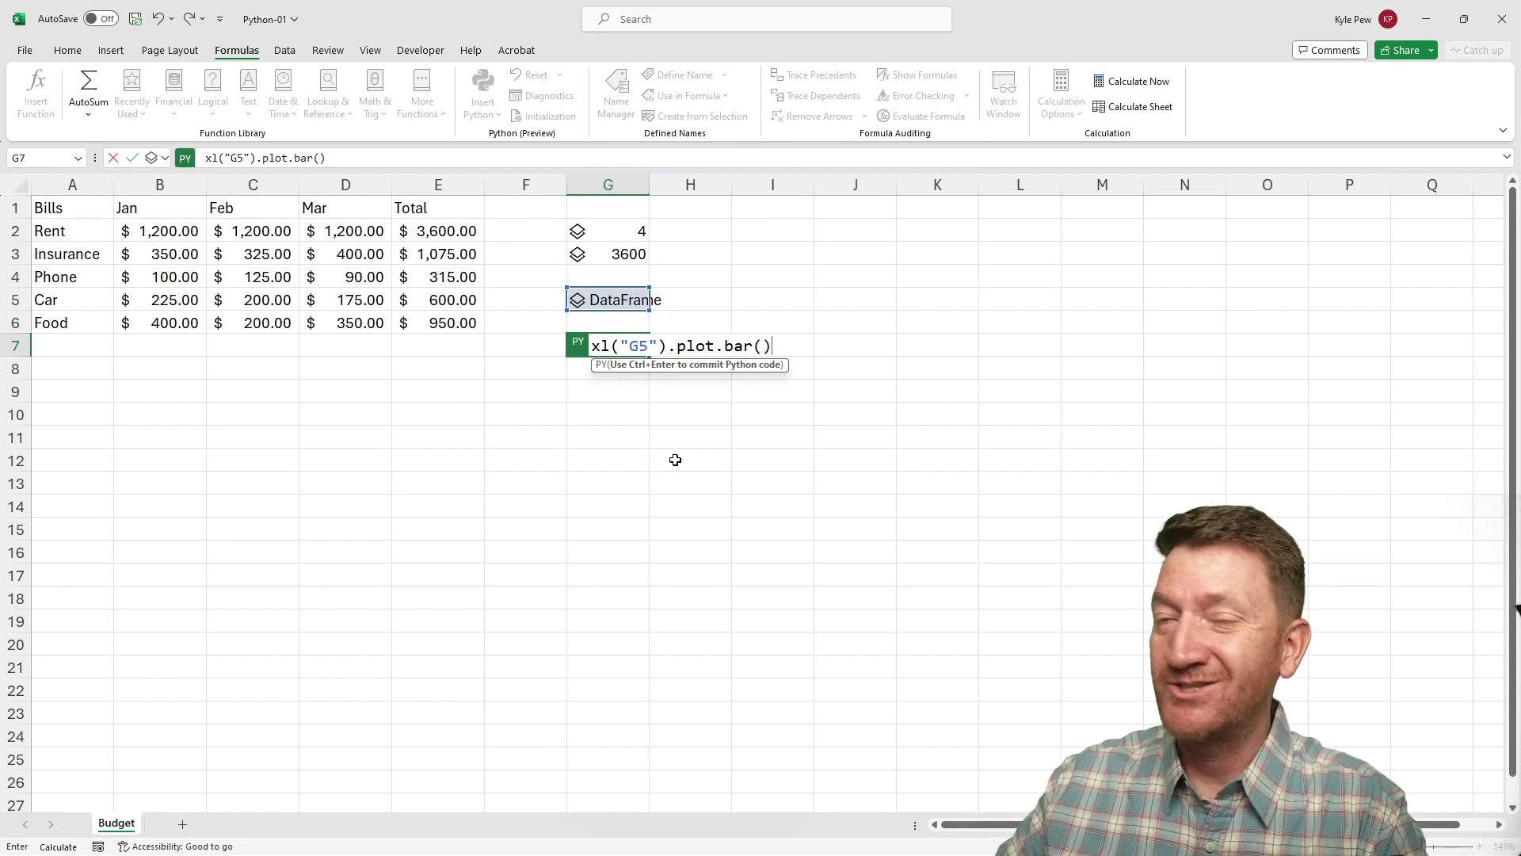
Run G7's xl("G5").plot.bar() formula and preview the returned chart image
key(ctrl+Return)
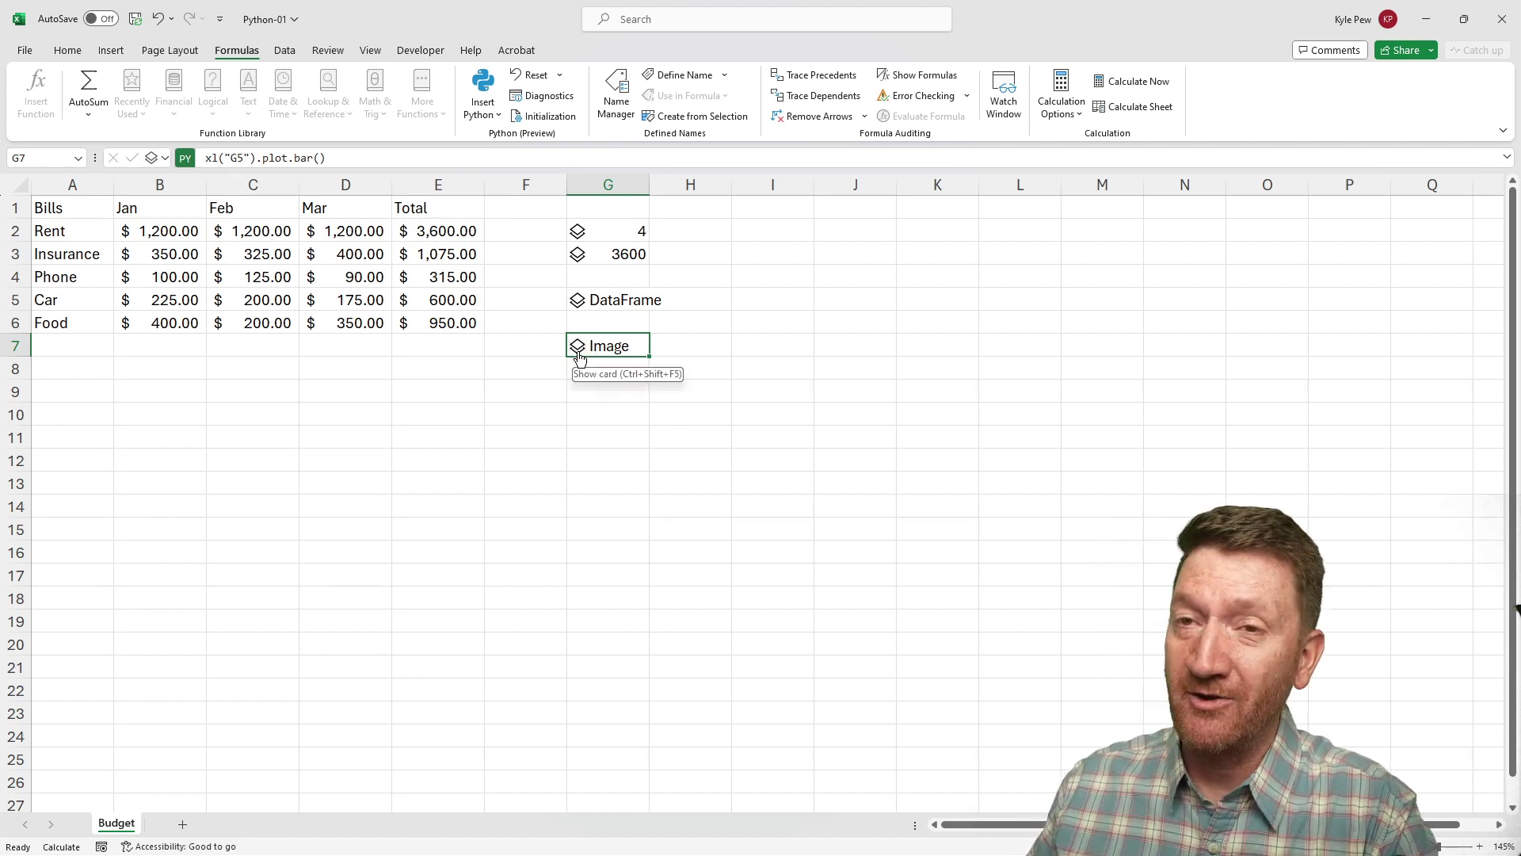
click(582, 357)
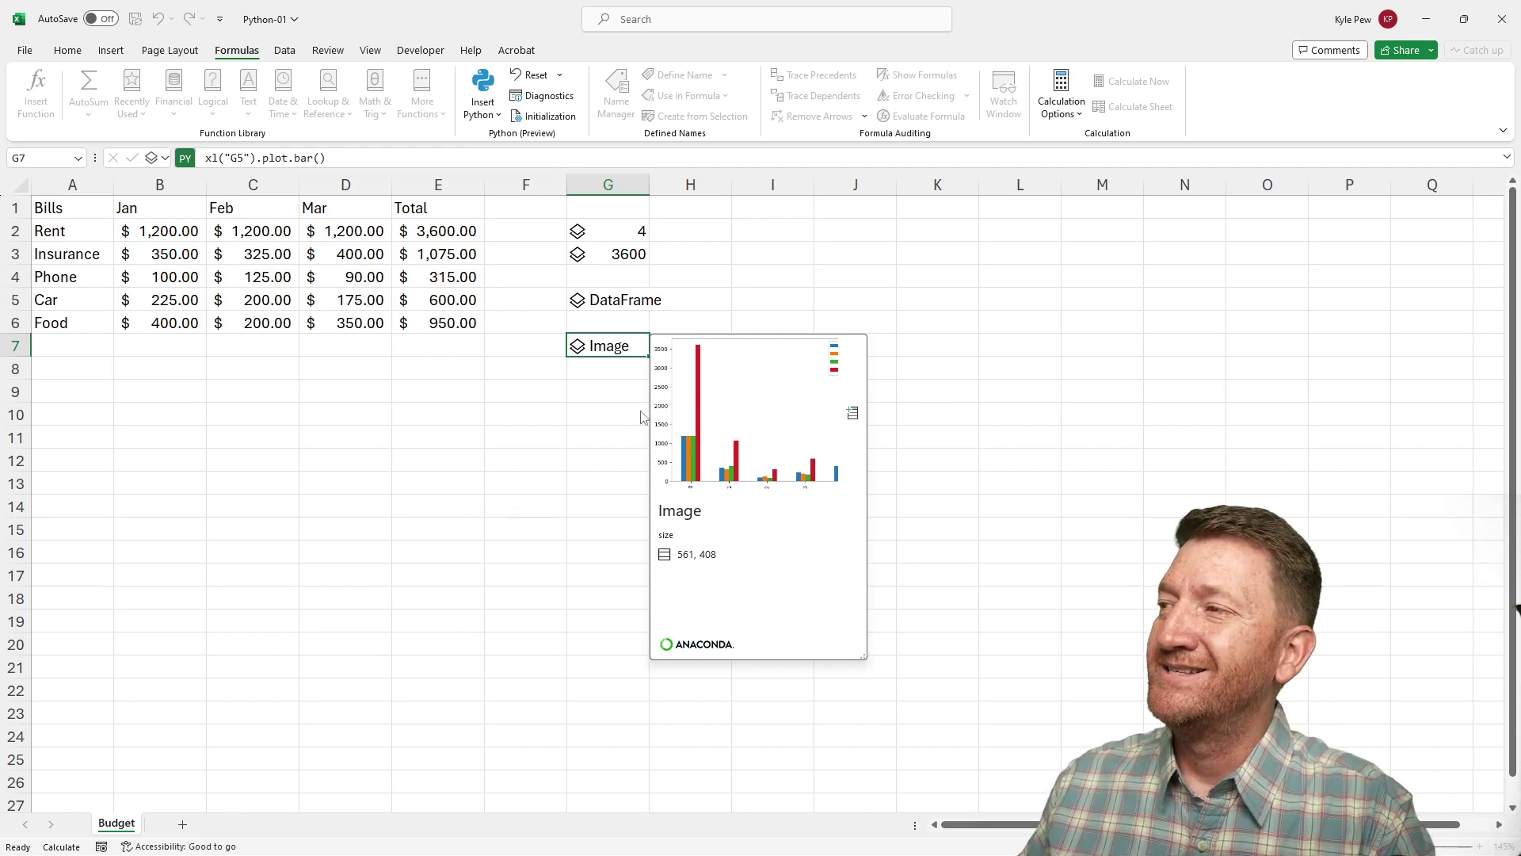
click(610, 350)
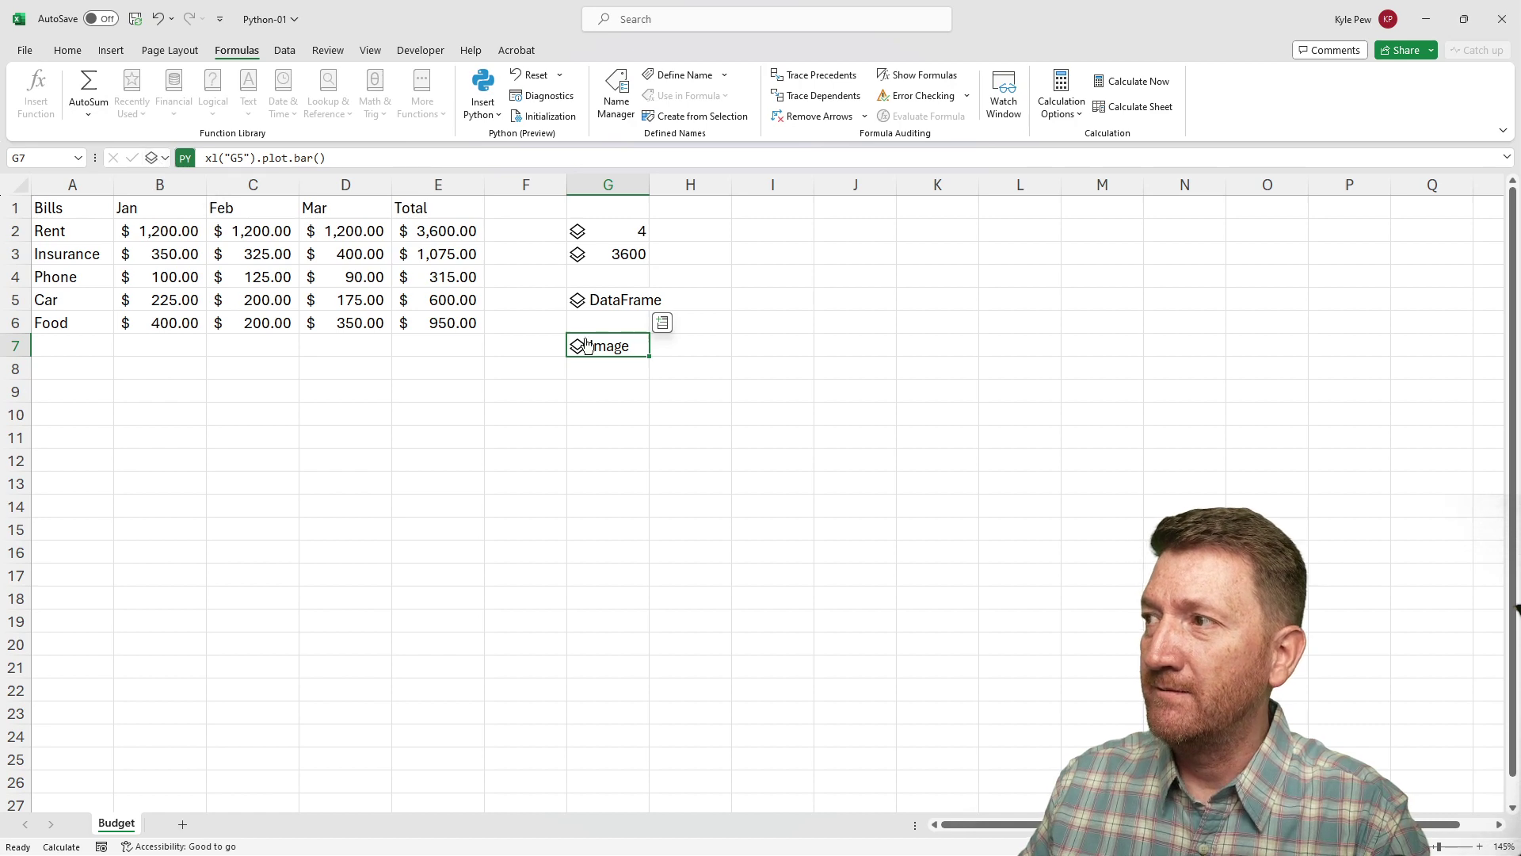
Set G7's Python output to Excel Value so the bar chart appears in the cell
click(154, 159)
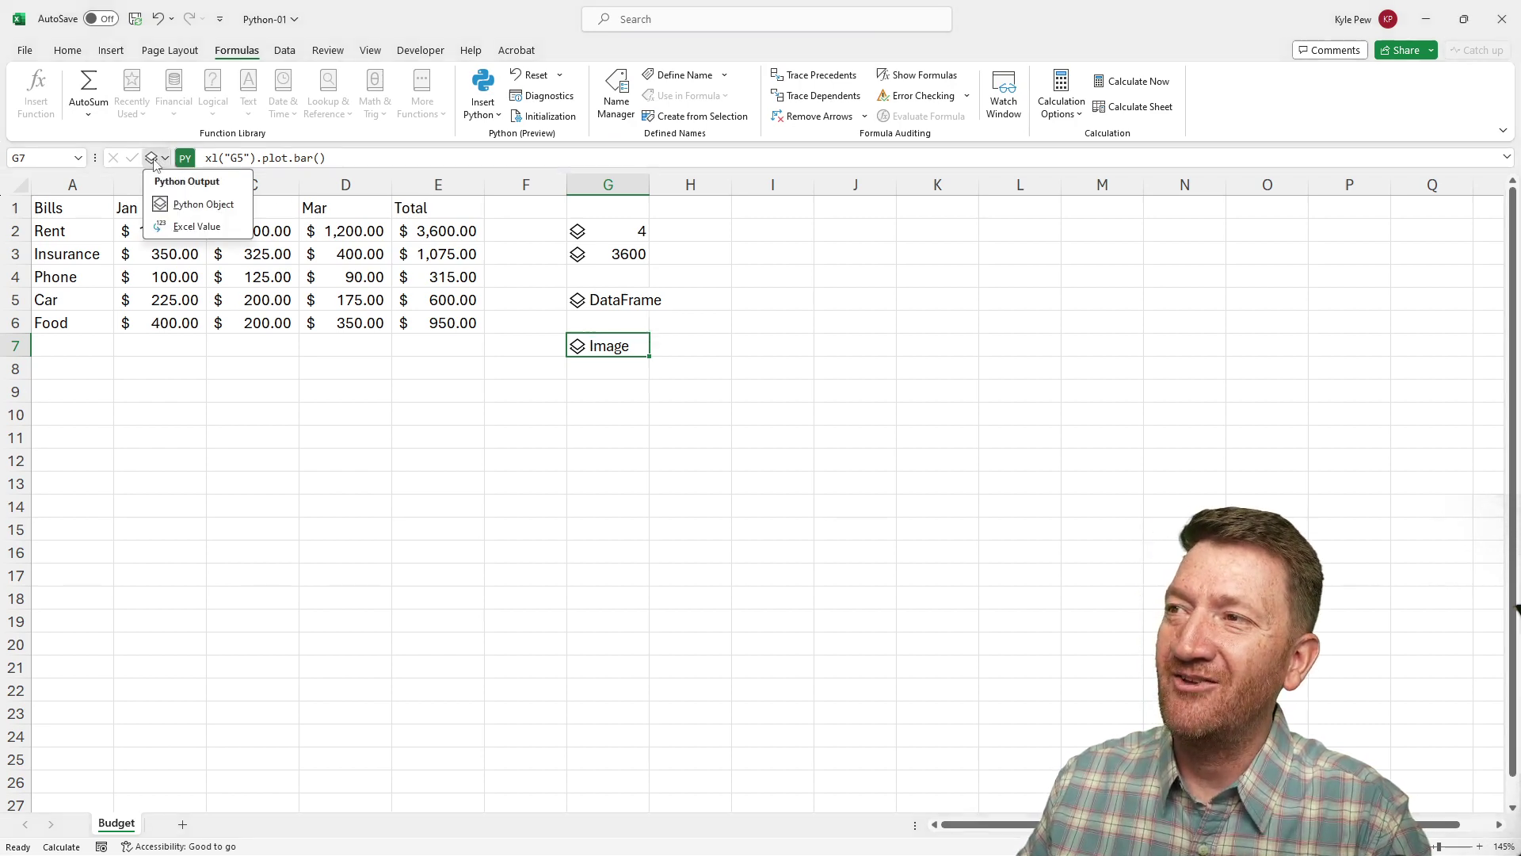
click(197, 226)
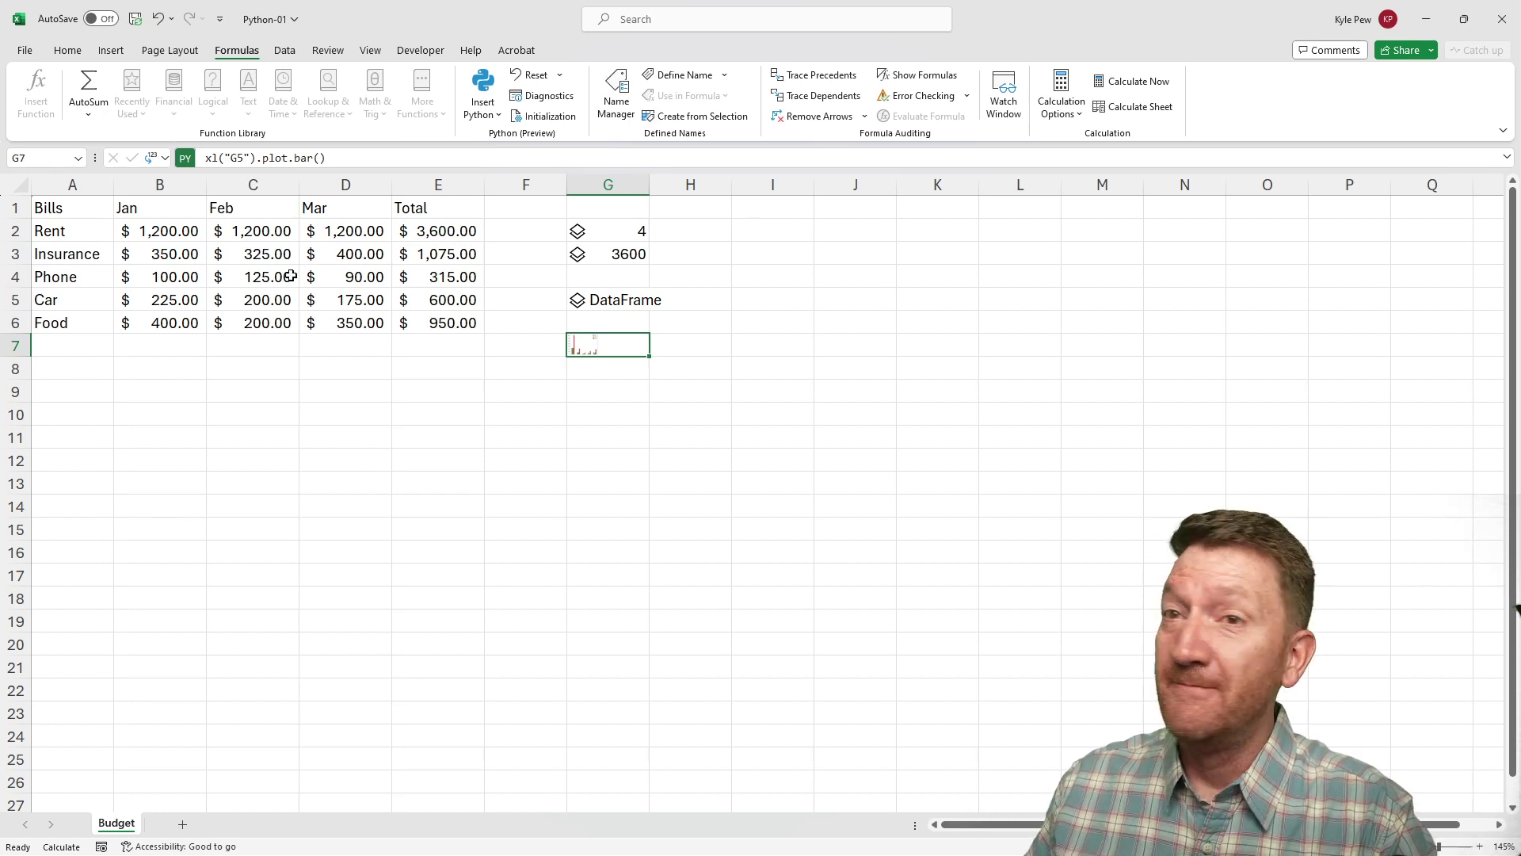
Create a linked reference picture of G7's chart and drag it below the Bills table
right_click(584, 348)
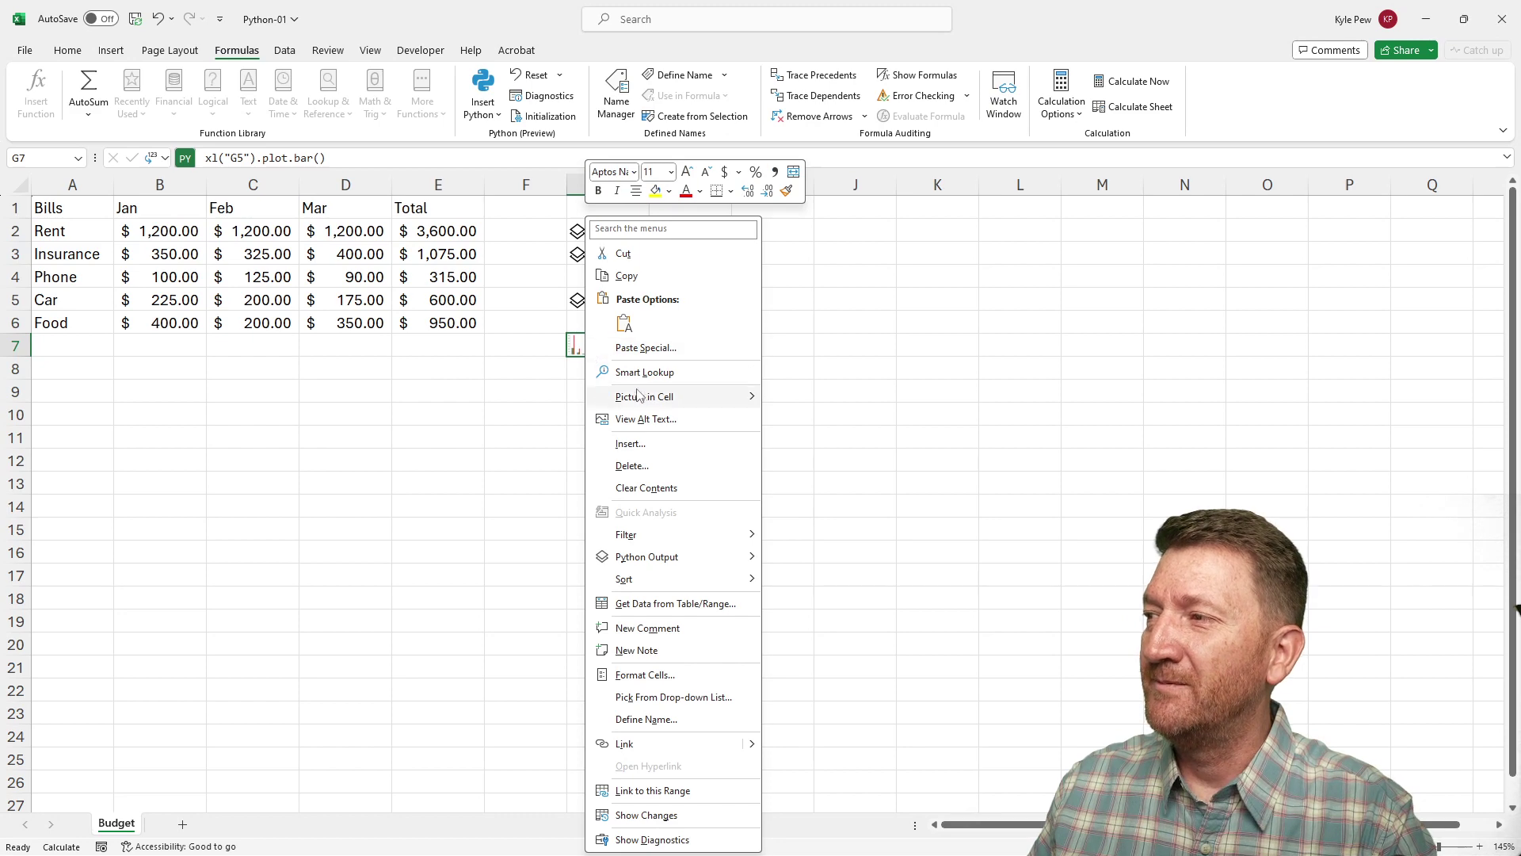
mouse_move(646, 402)
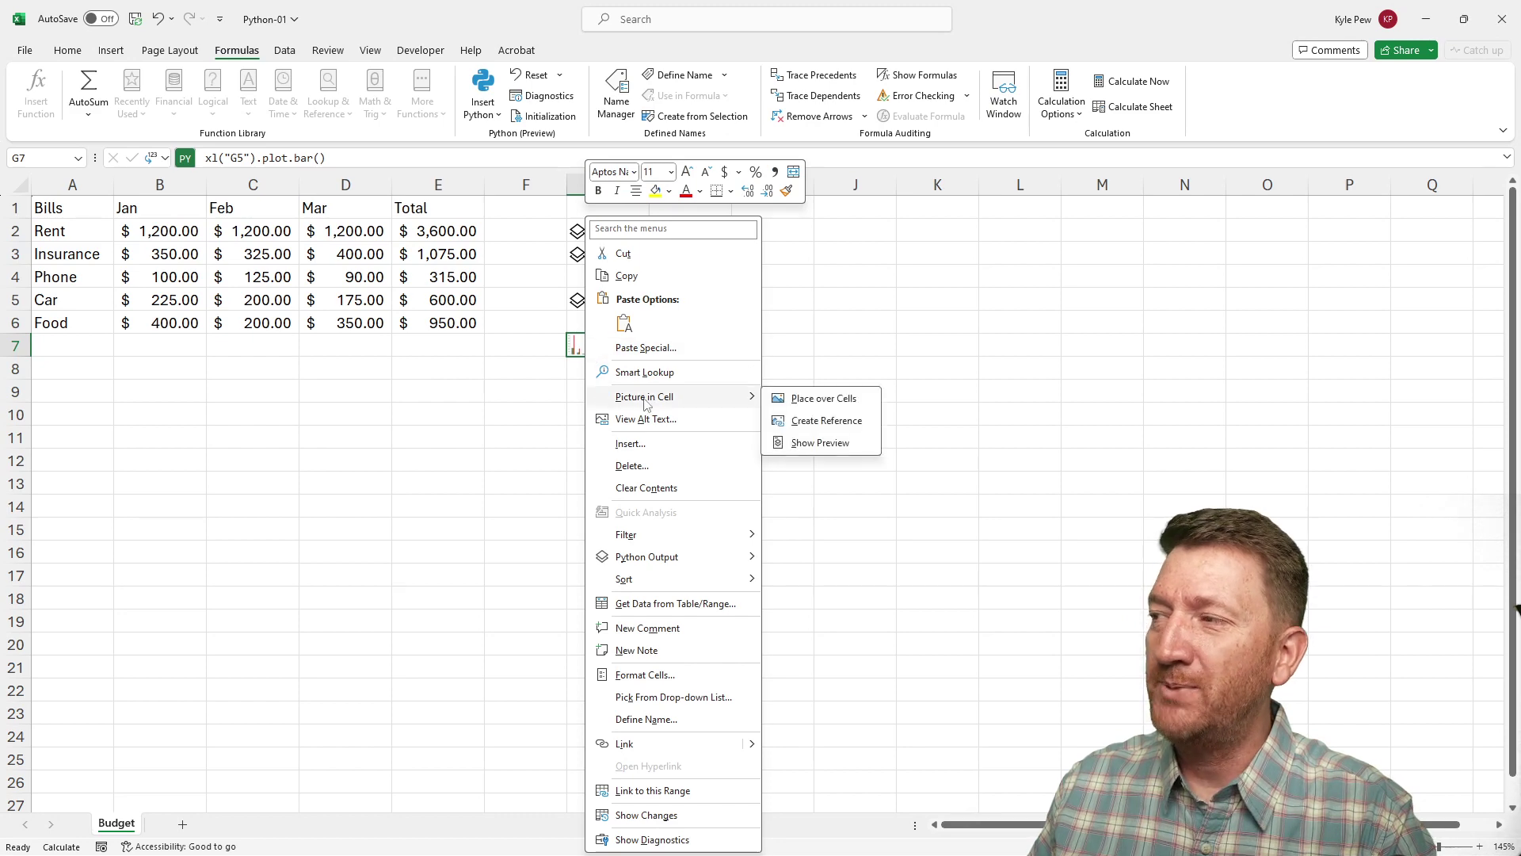
click(820, 422)
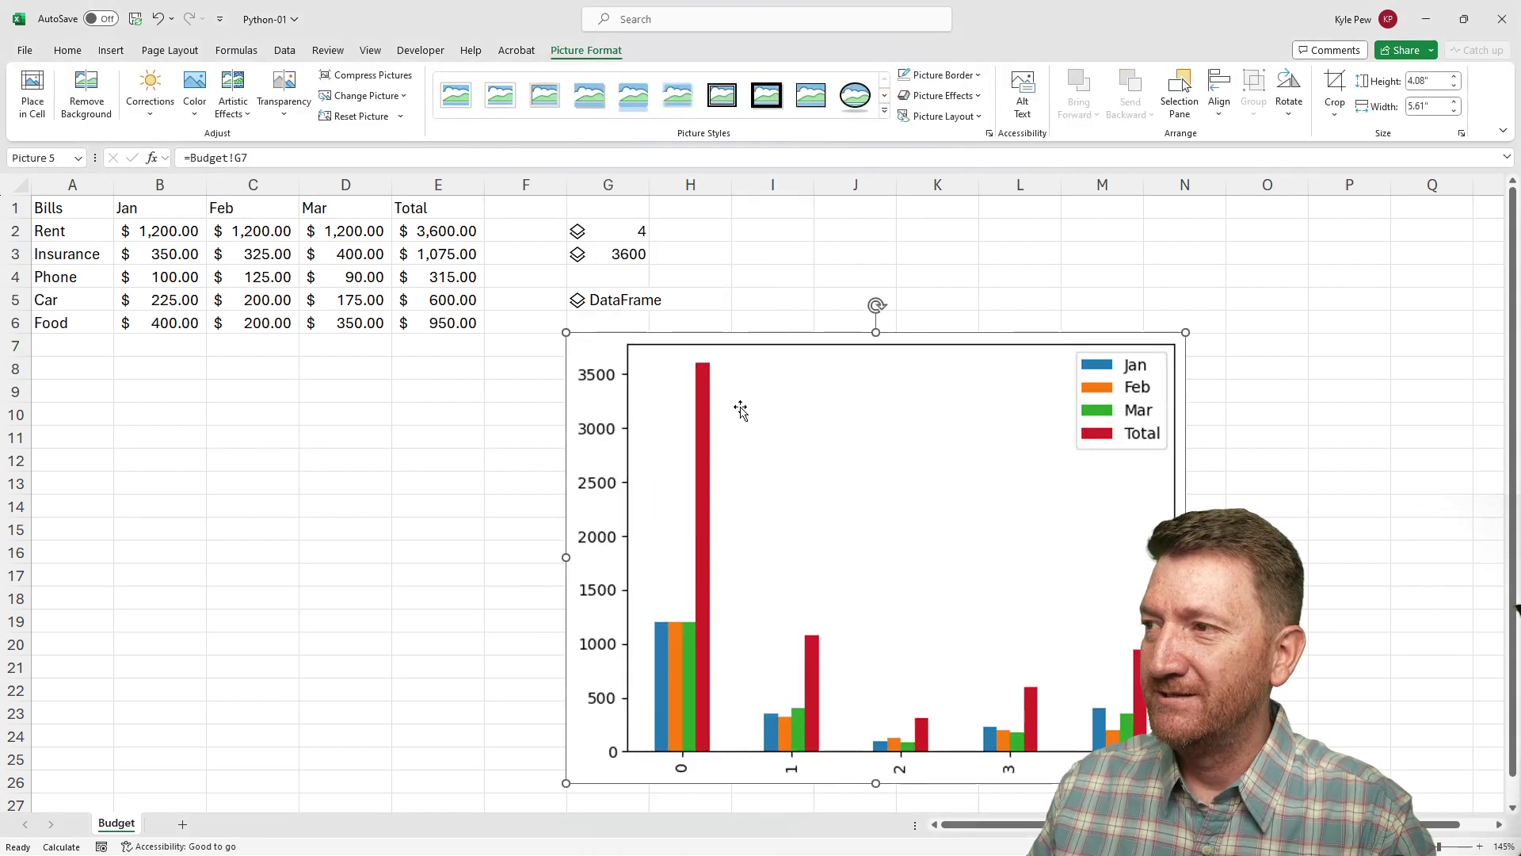
drag(606, 342, 172, 400)
drag(261, 498, 161, 474)
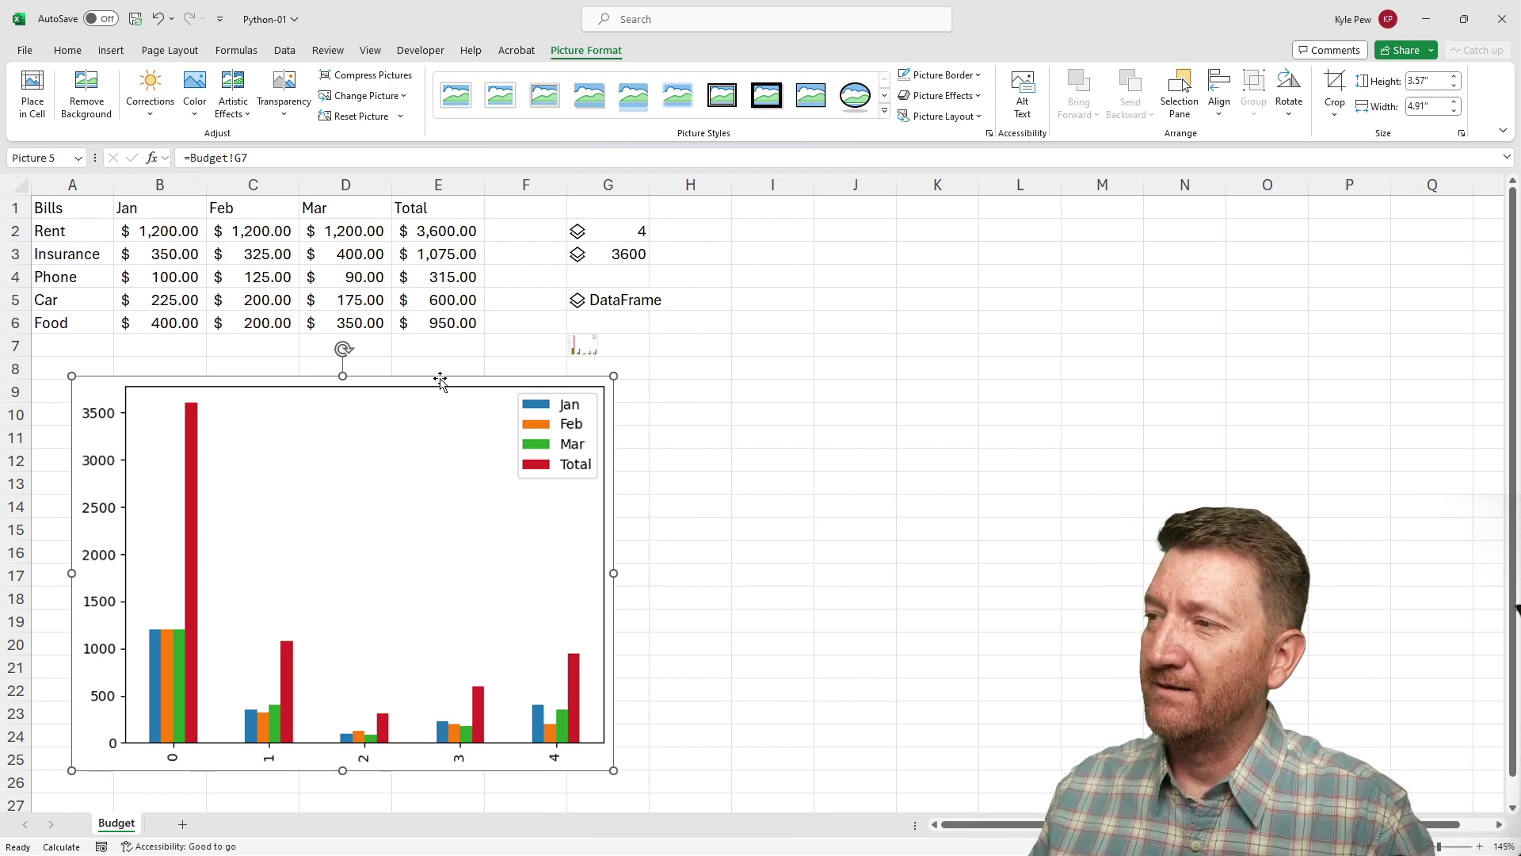
Change G7's formula to plot.bar(x='Bills') and move the linked chart picture under column G
click(608, 348)
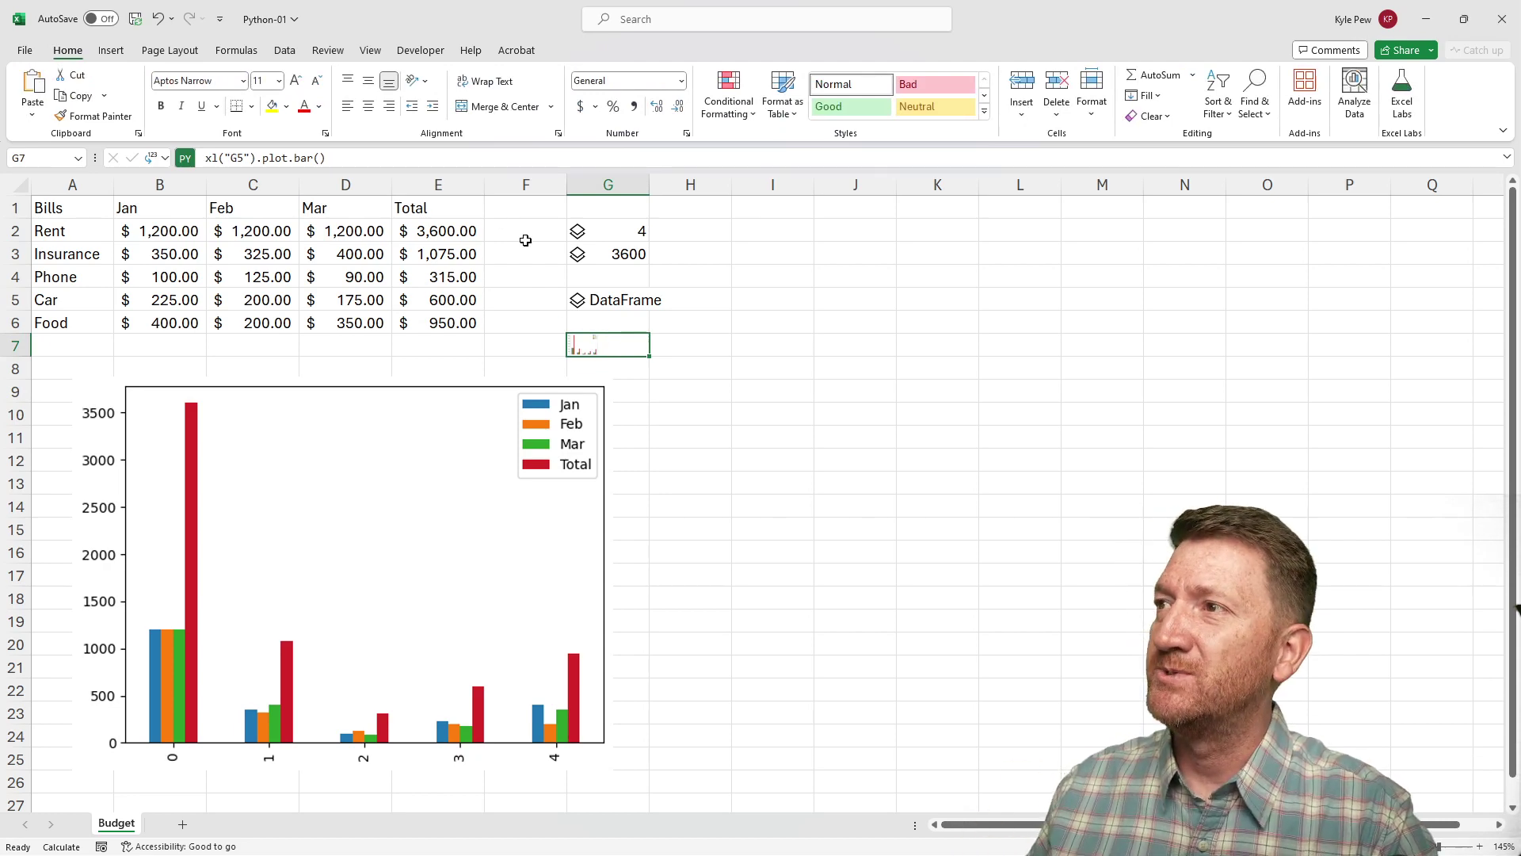
click(321, 158)
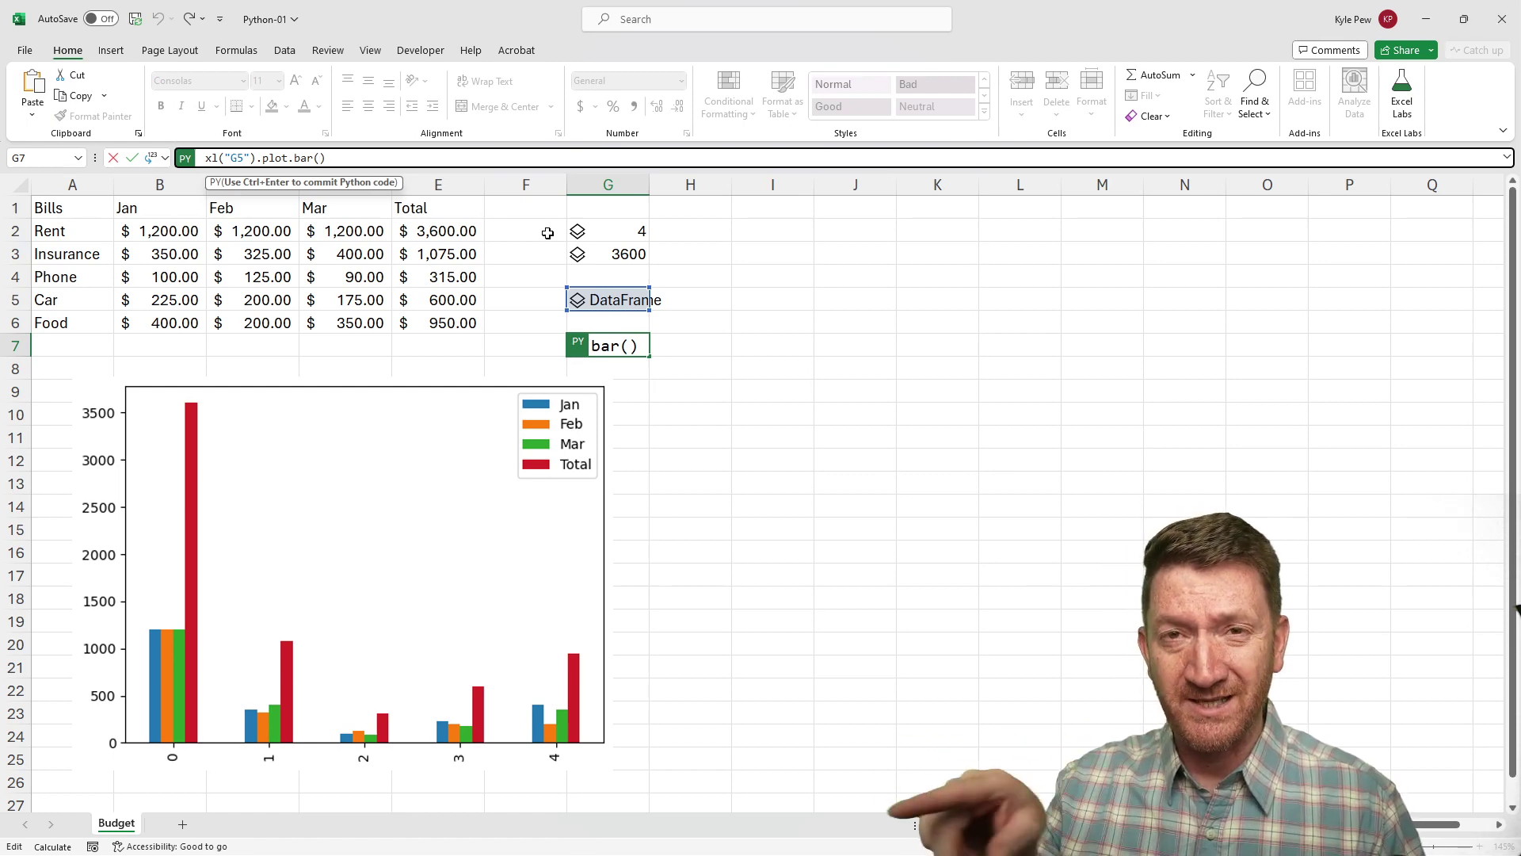
text(x)
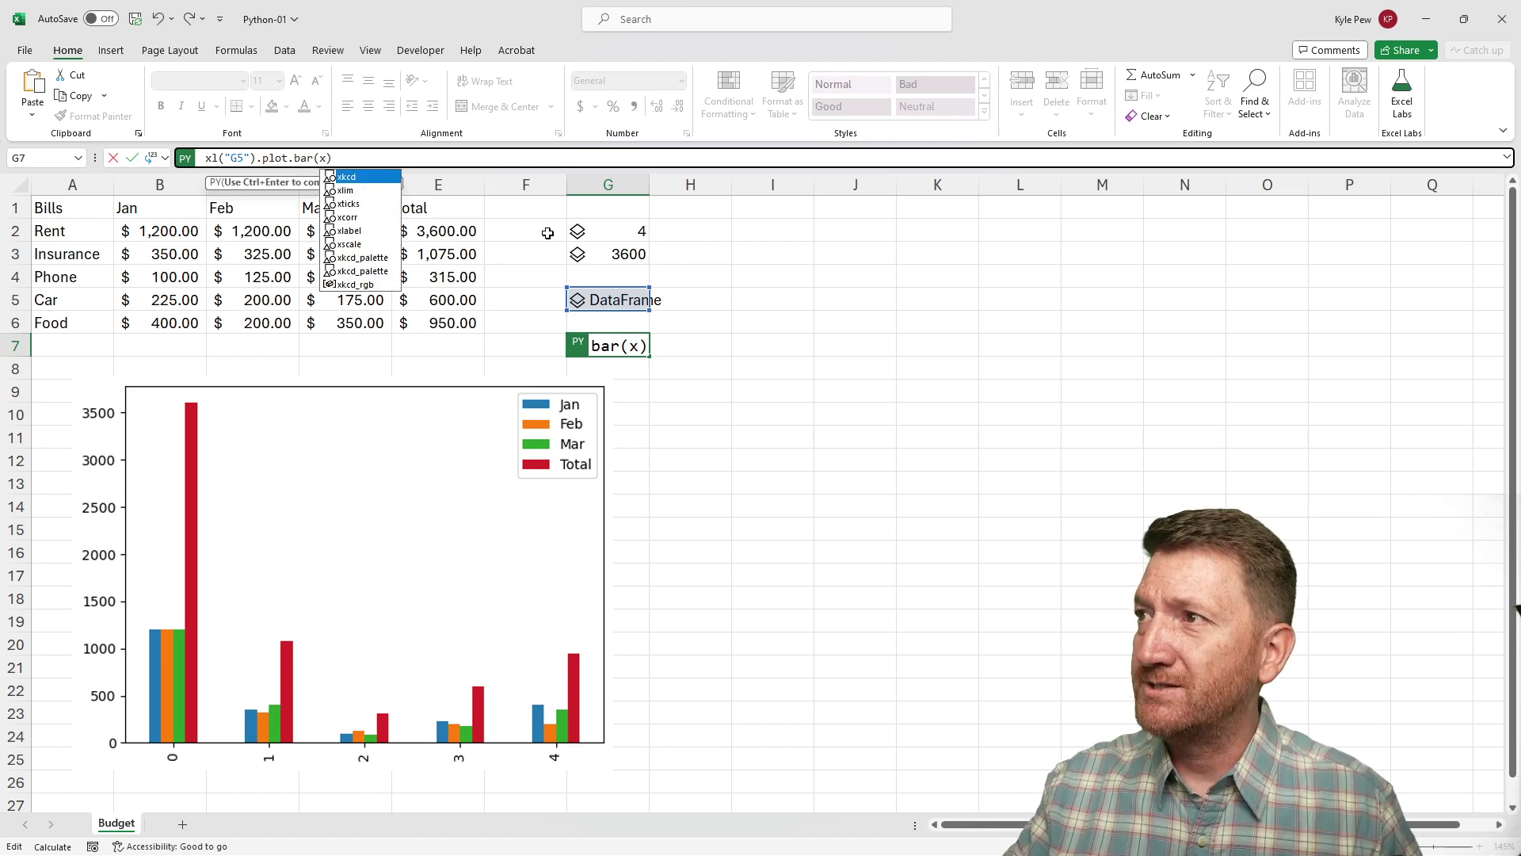
text(=)
text('')
text(Bills)
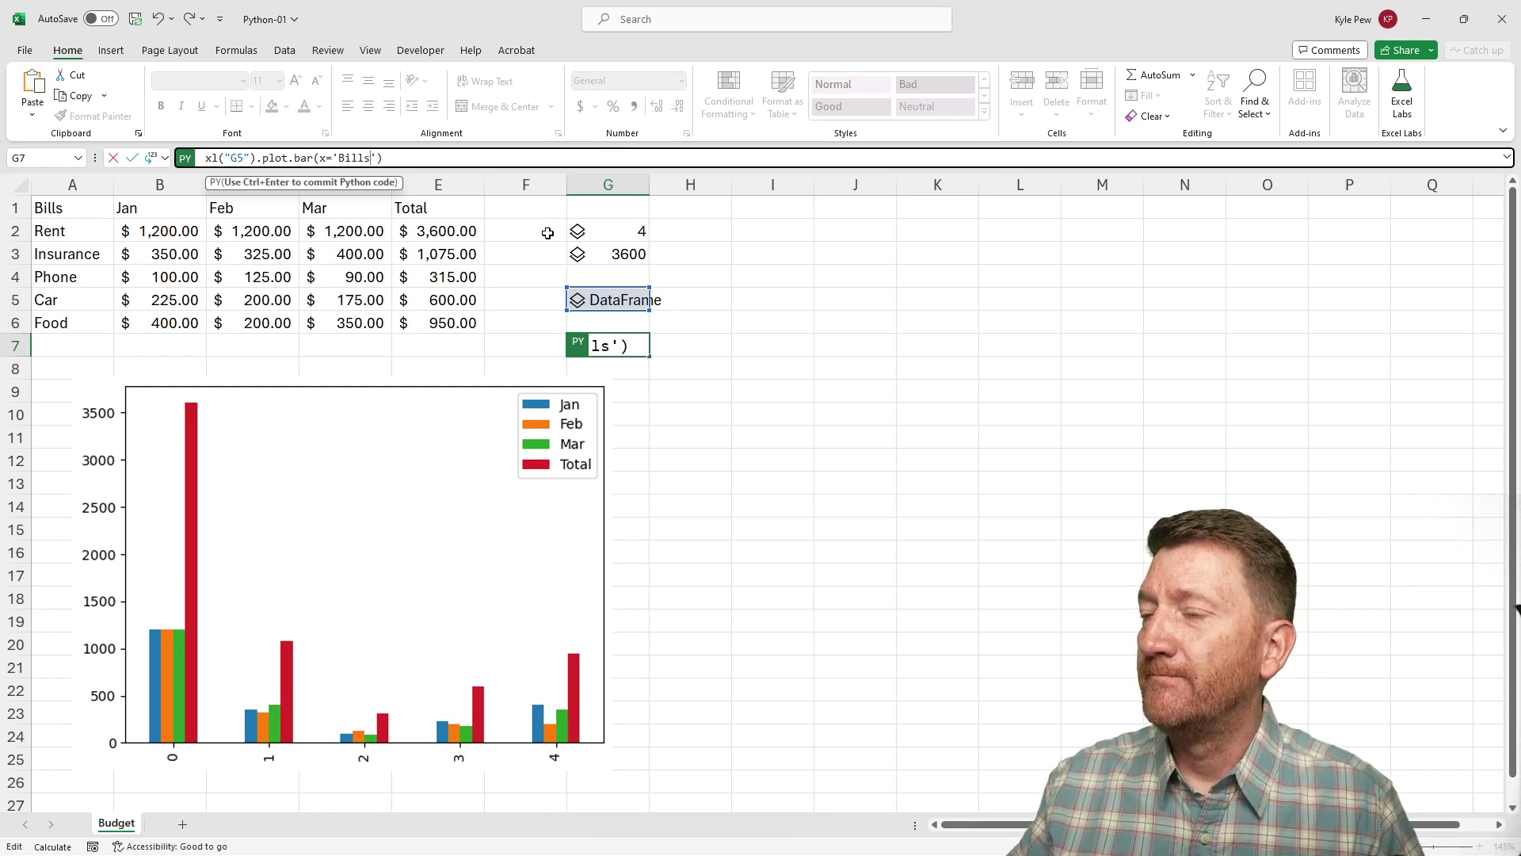
key(ctrl+Return)
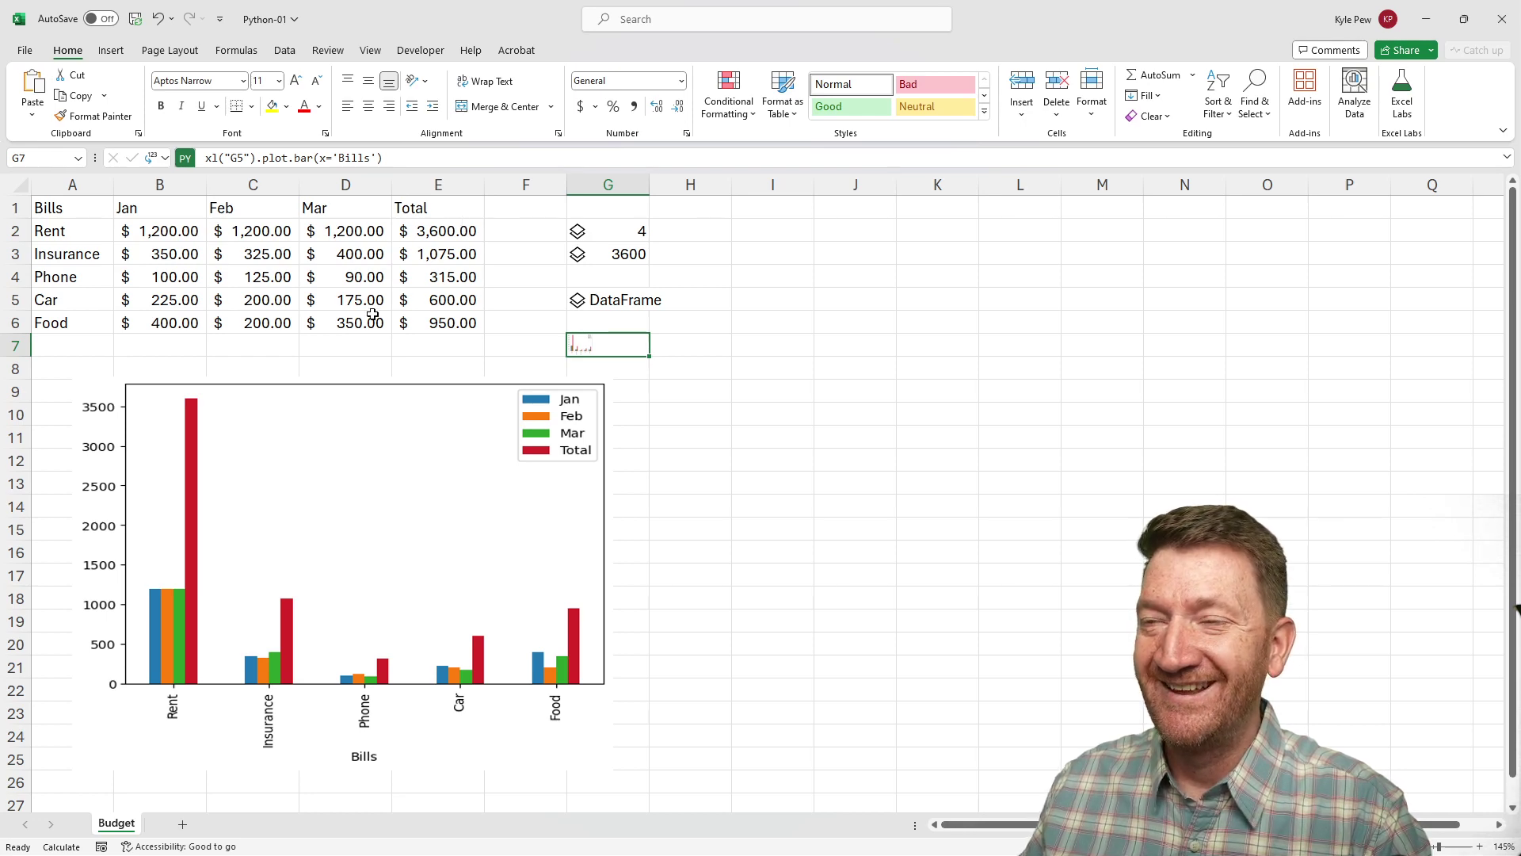
drag(251, 394, 683, 386)
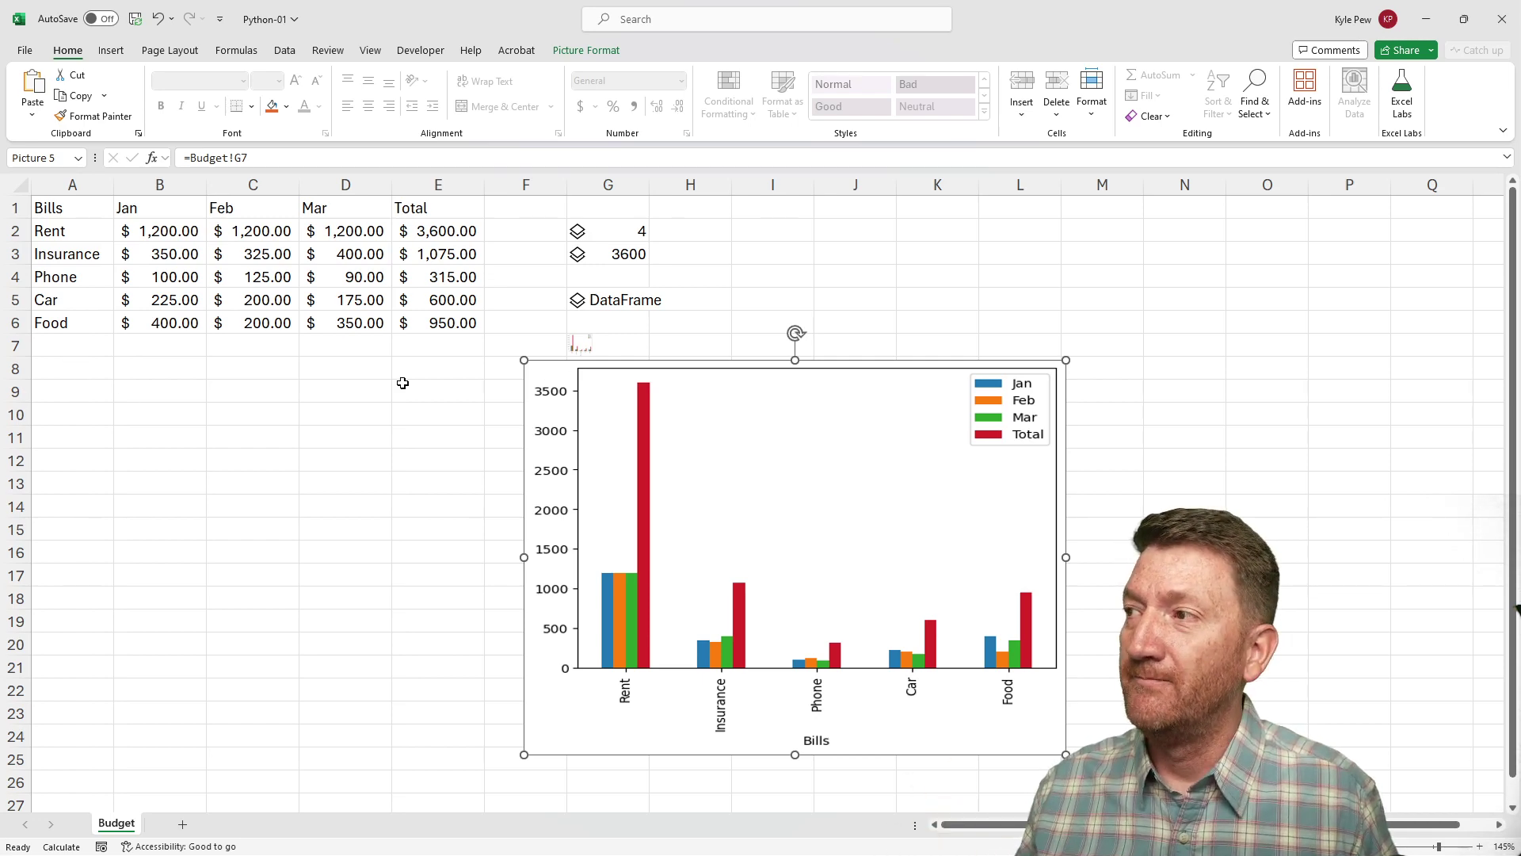
Type the Python formula xl("G5").plot.pie(y='Jan') into cell I2, not yet committed
click(774, 225)
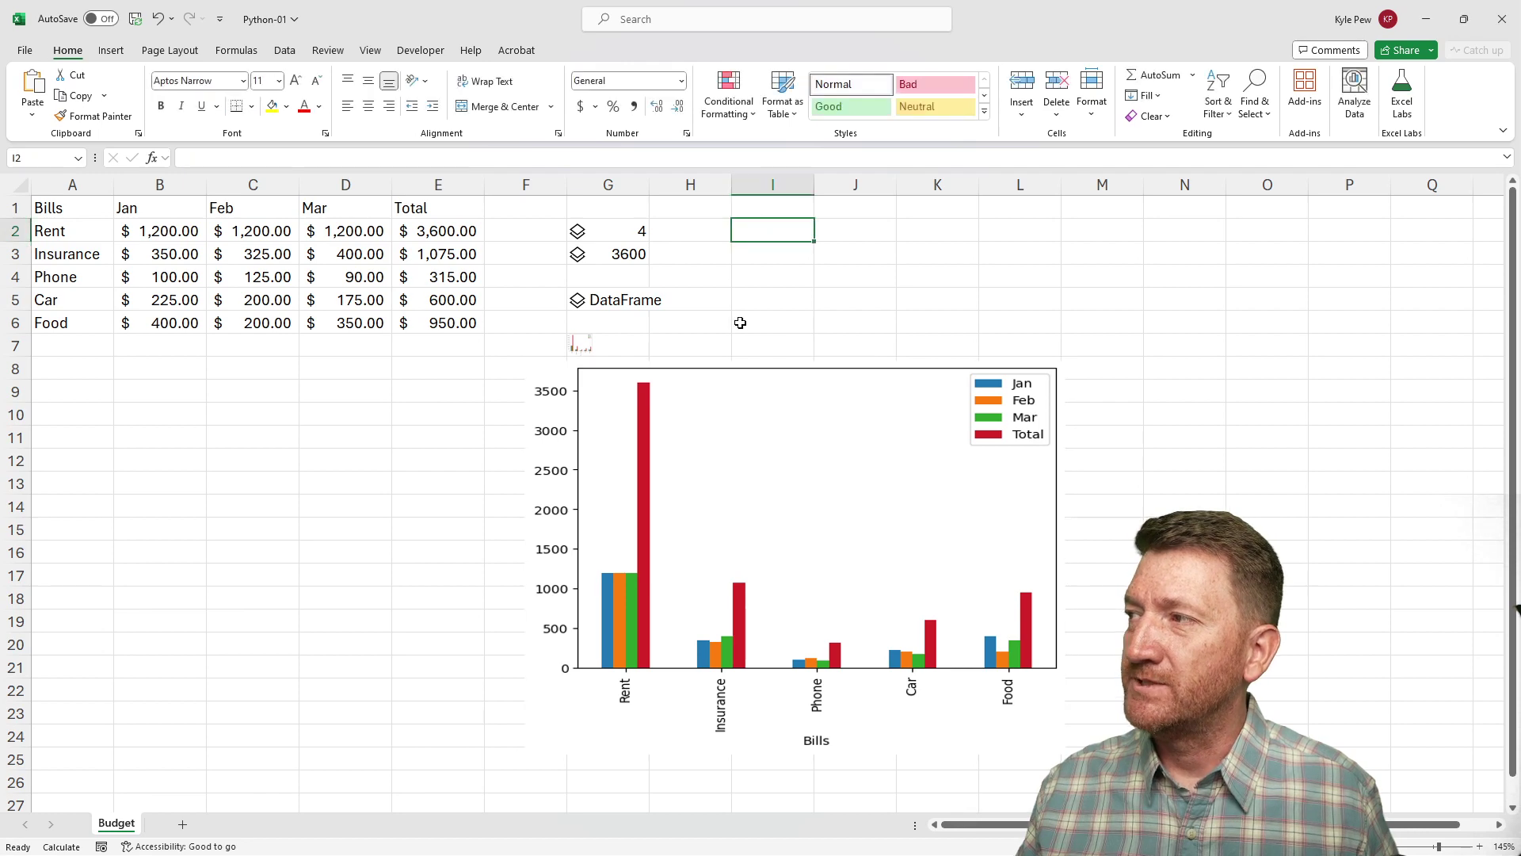
text(=py)
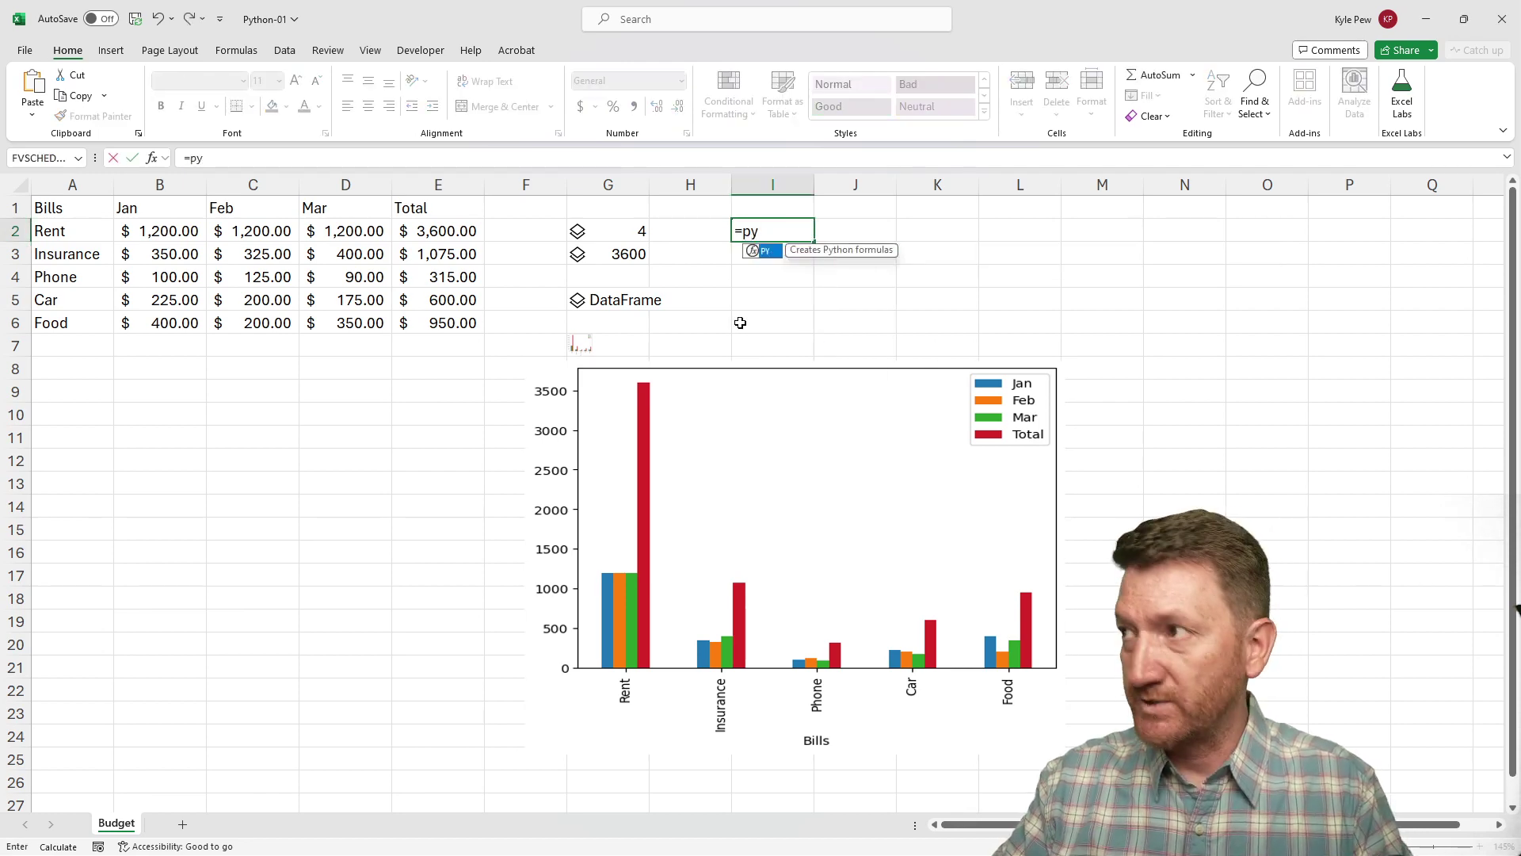
key(Tab)
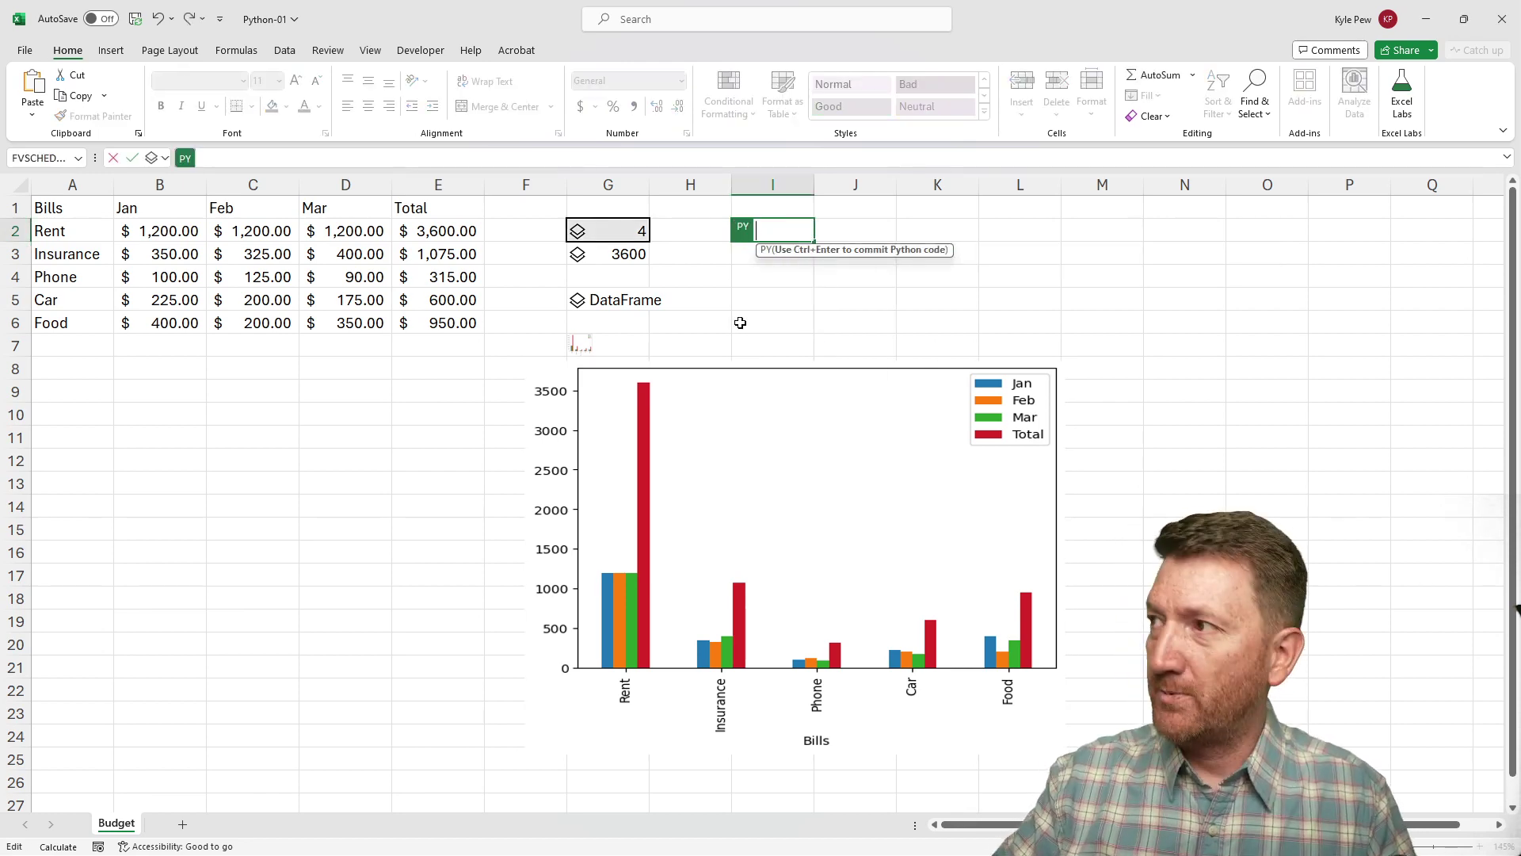
click(584, 302)
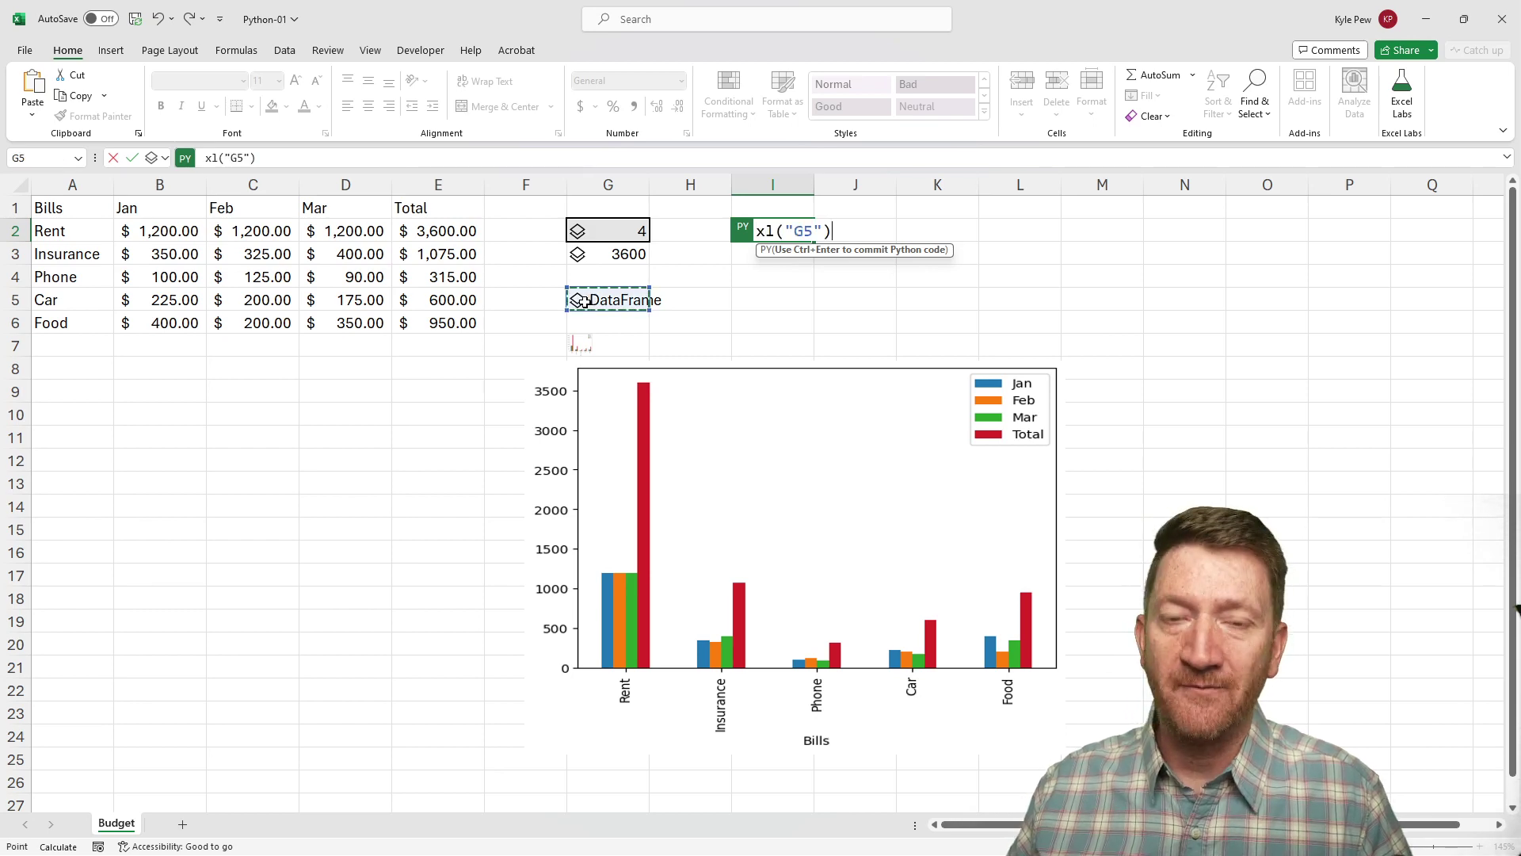
text(.plot.)
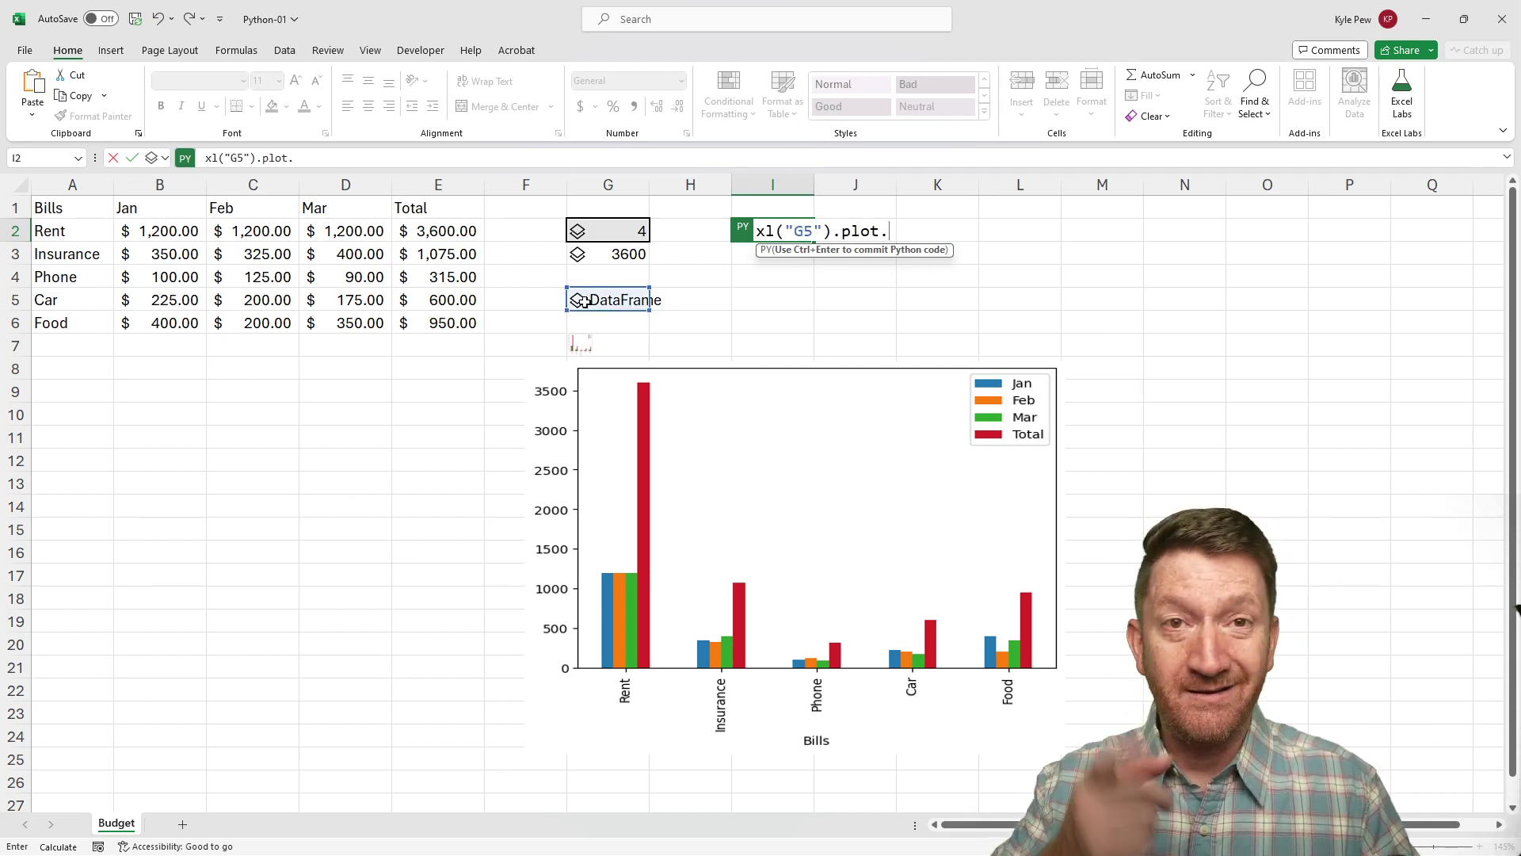
text(pie)
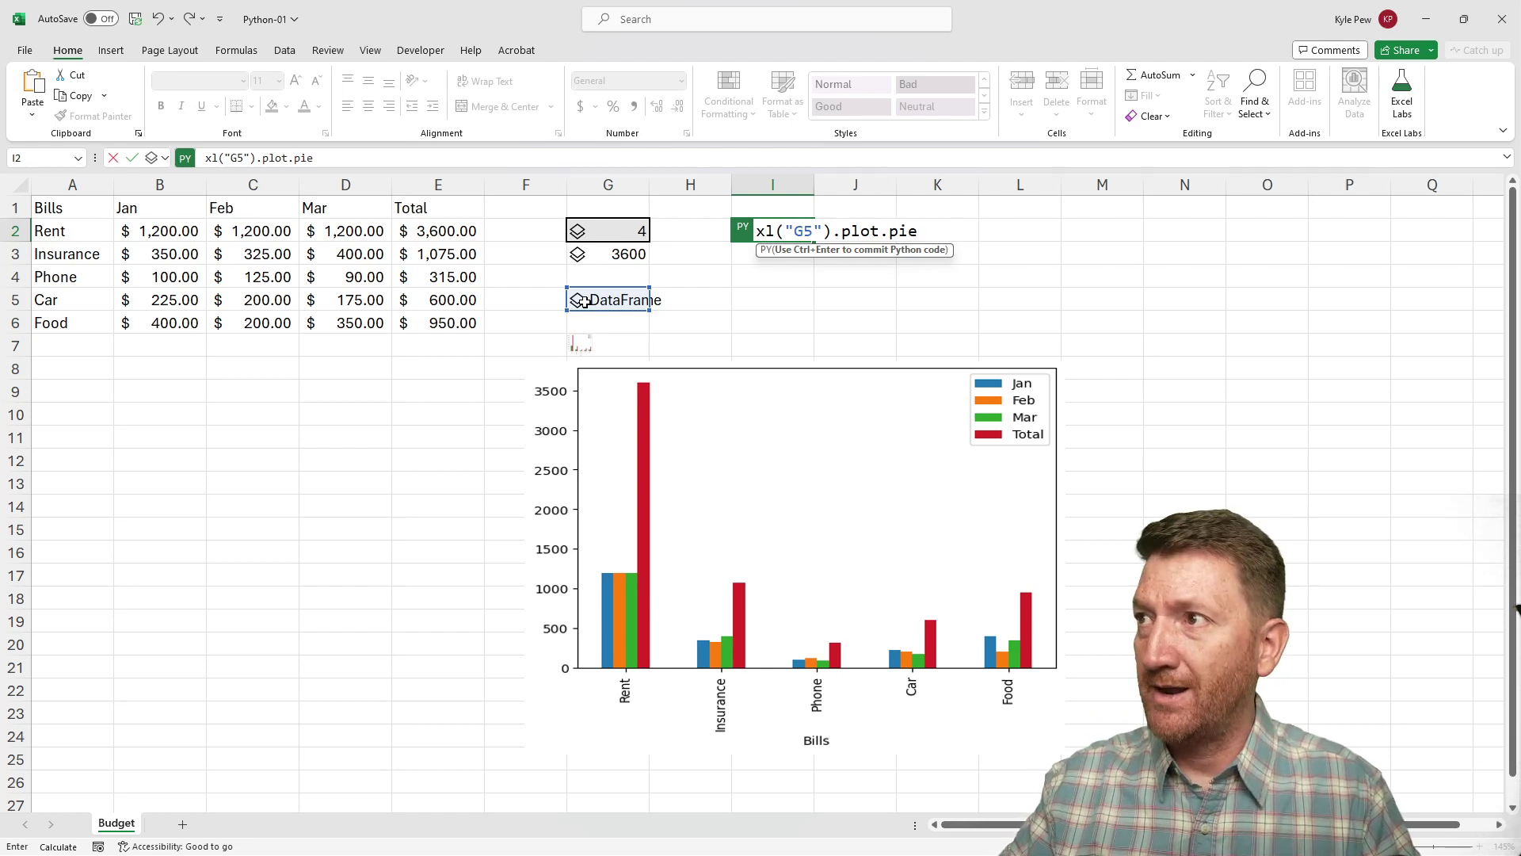
text(())
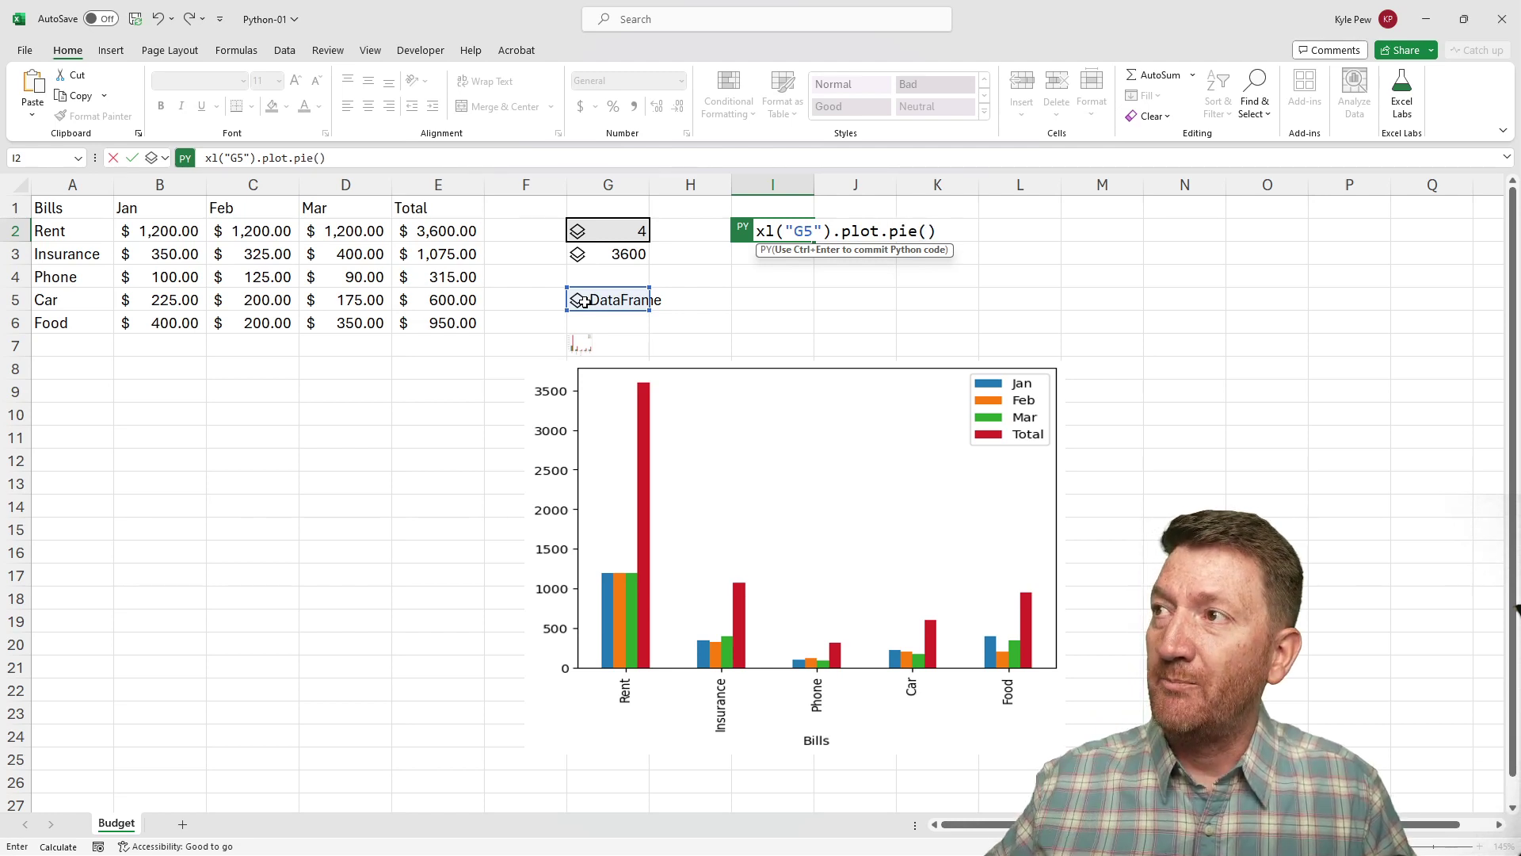
text(+)
key(Left)
key(Left)
key(BackSpace)
key(BackSpace)
key(BackSpace)
key(BackSpace)
key(BackSpace)
key(BackSpace)
key(BackSpace)
key(BackSpace)
key(BackSpace)
key(BackSpace)
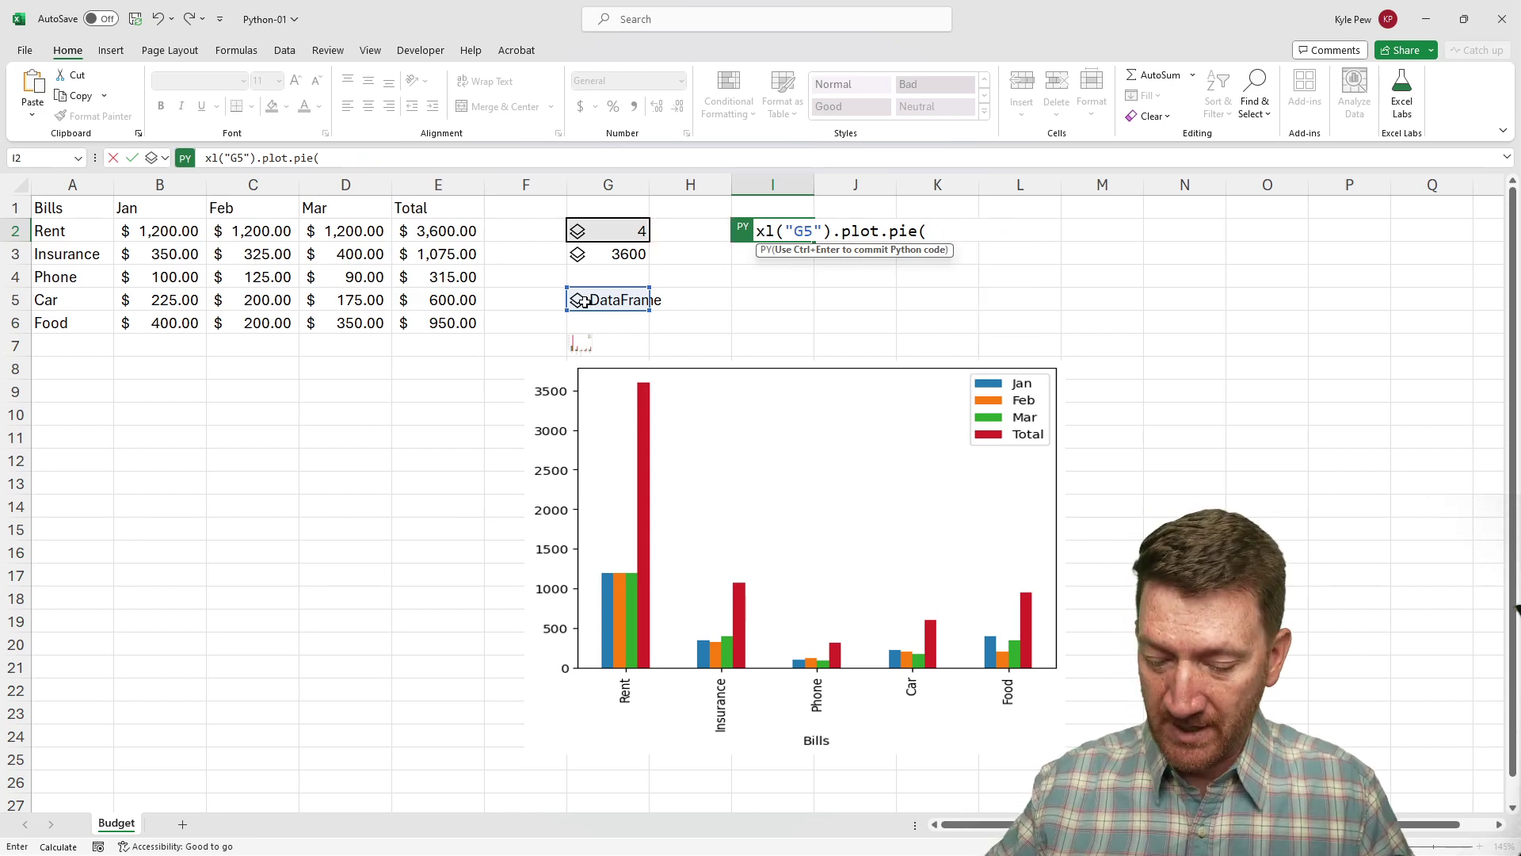
click(319, 159)
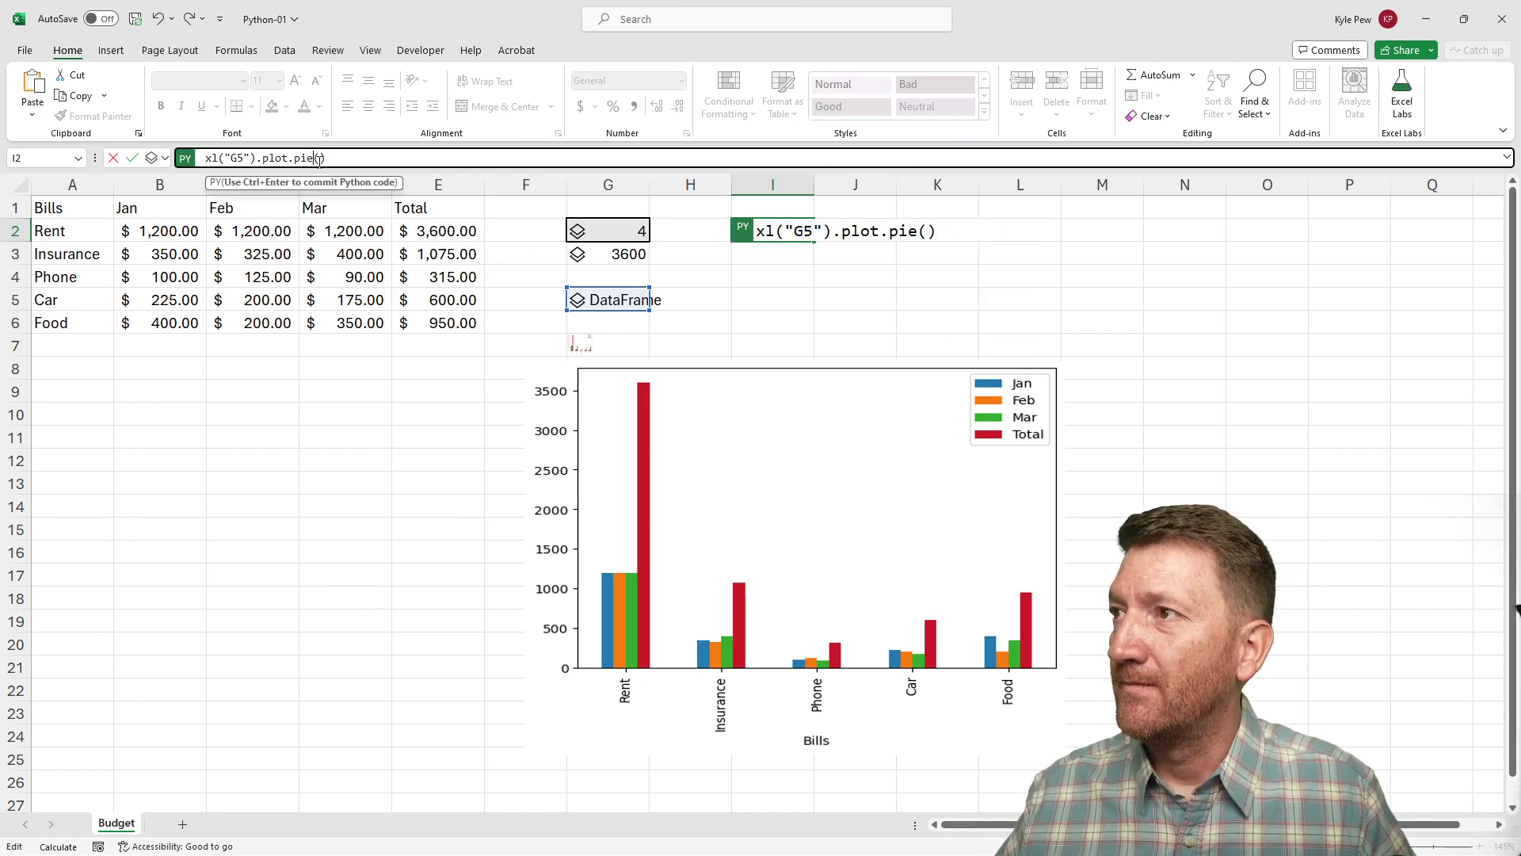
text(y=)
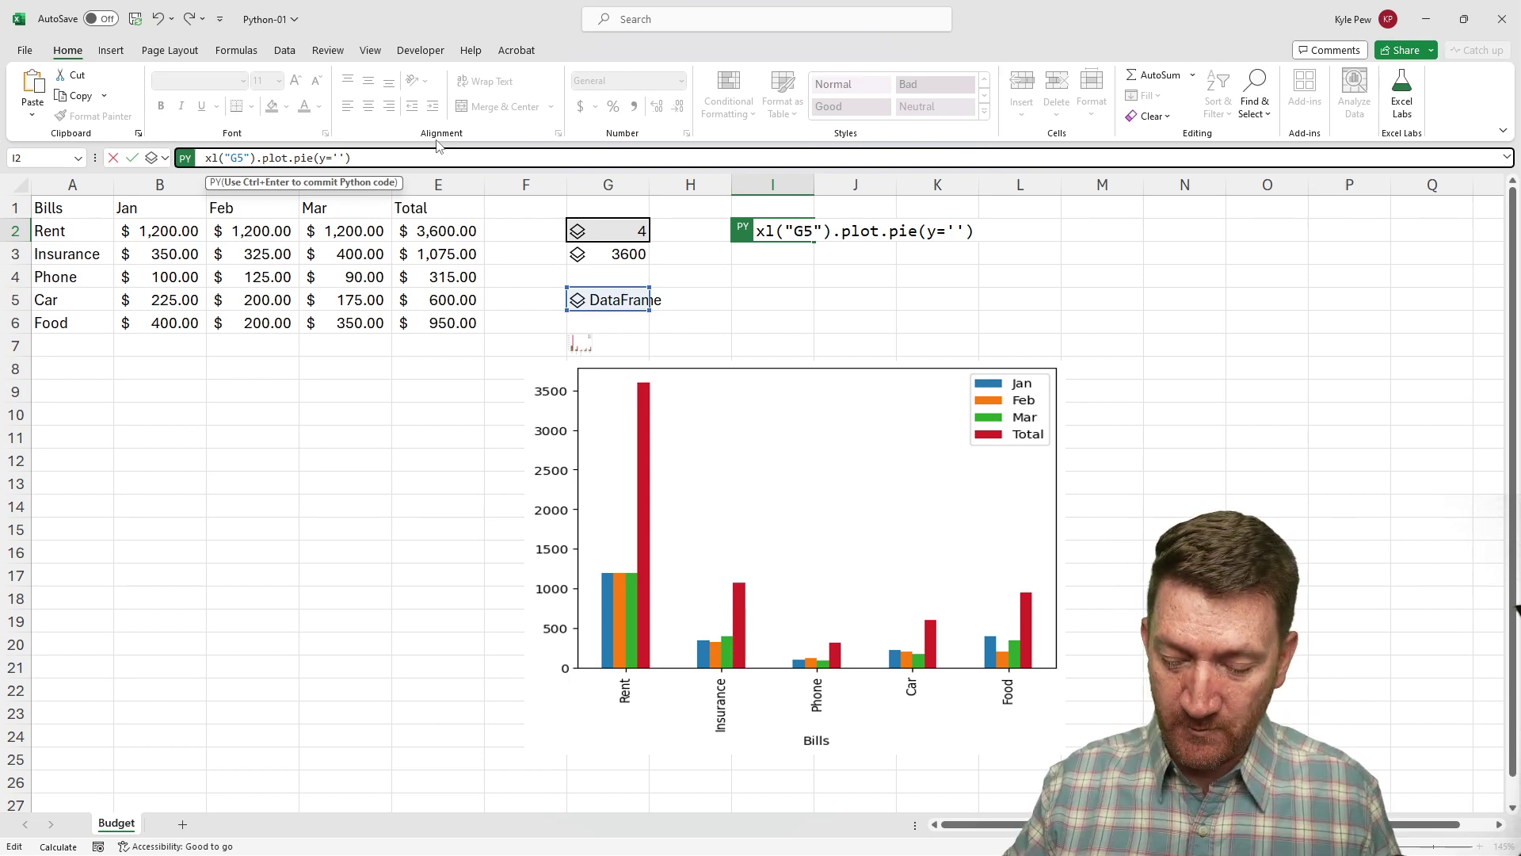
text(Jan)
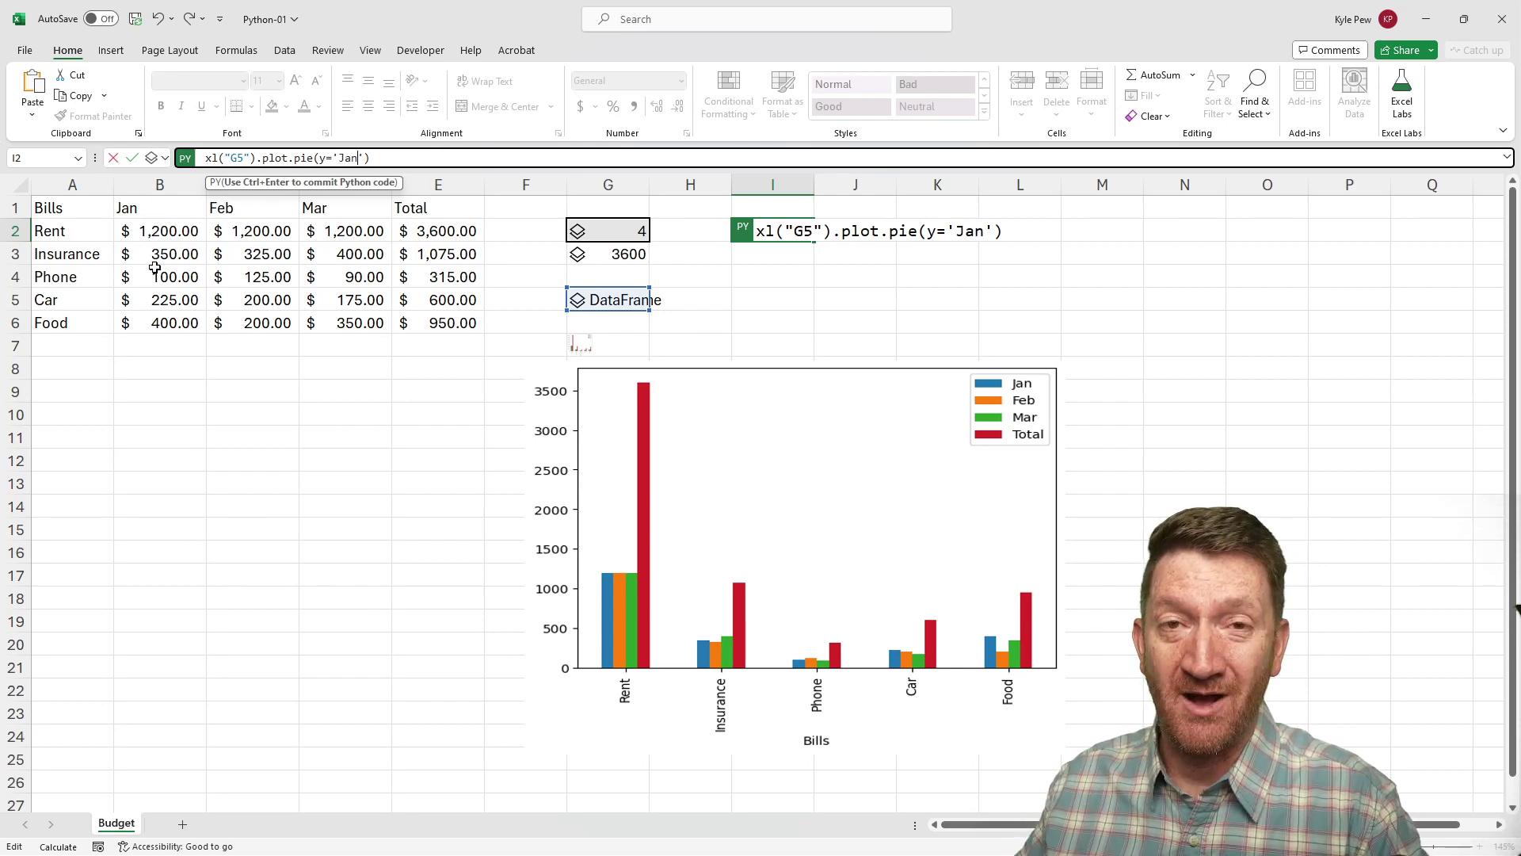
Run the Jan pie formula, accept both circular-reference warnings, and move it from I2 to C9
key(ctrl+Return)
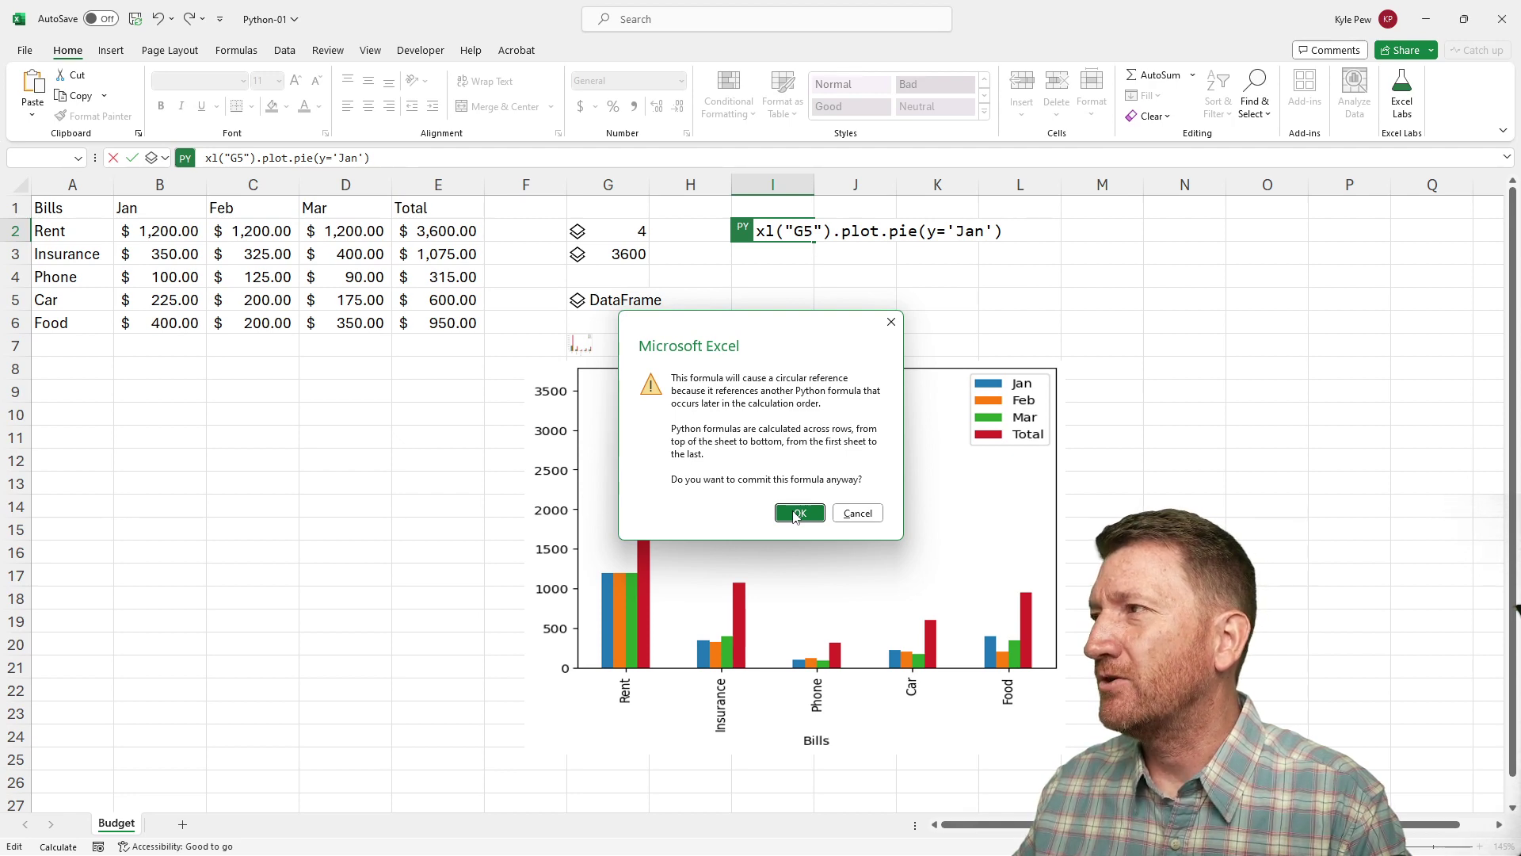
click(798, 513)
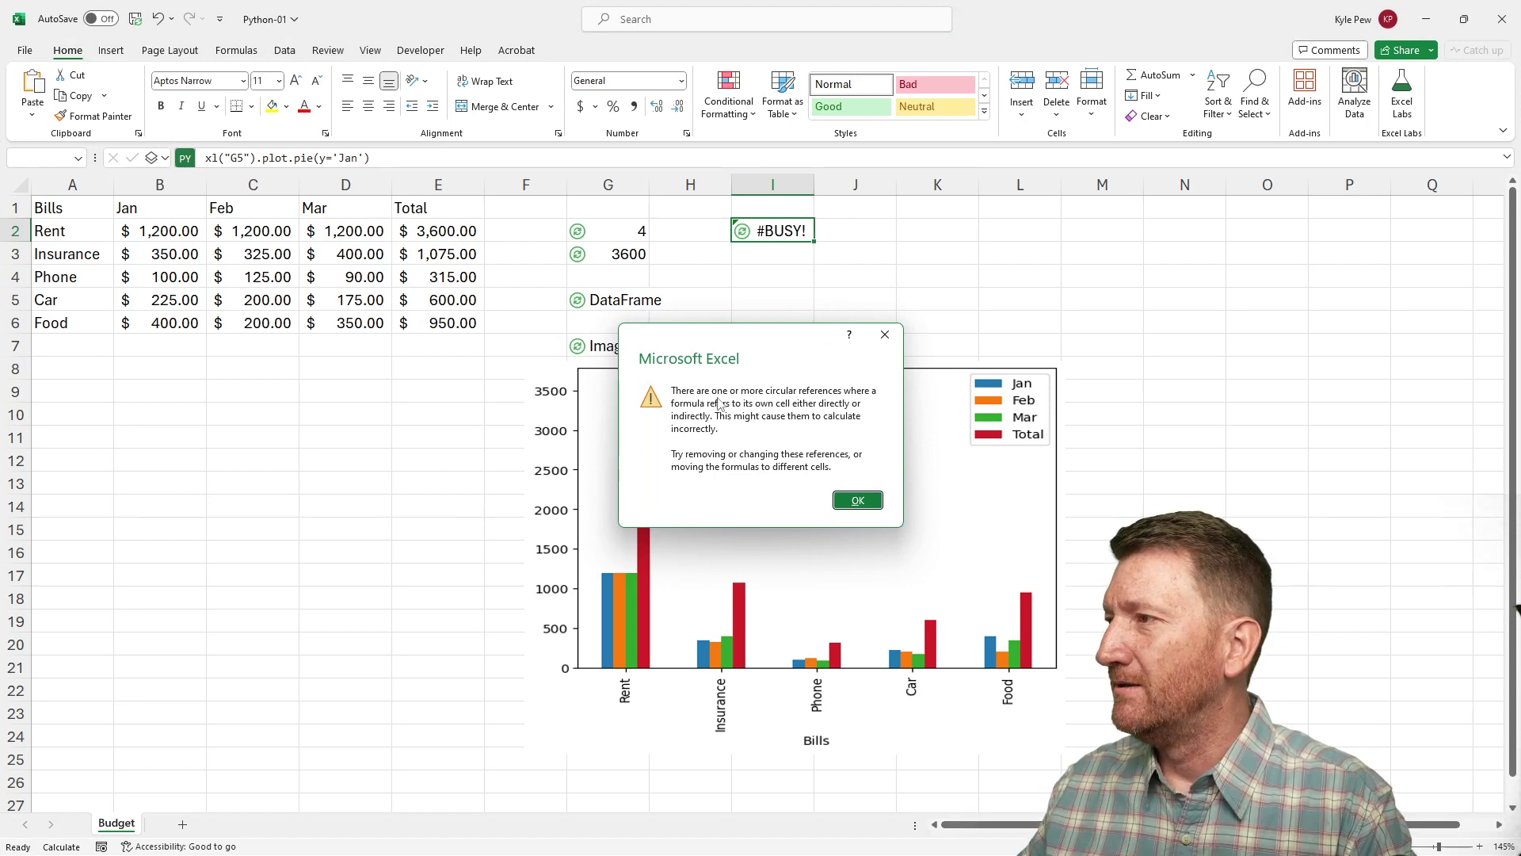
click(853, 501)
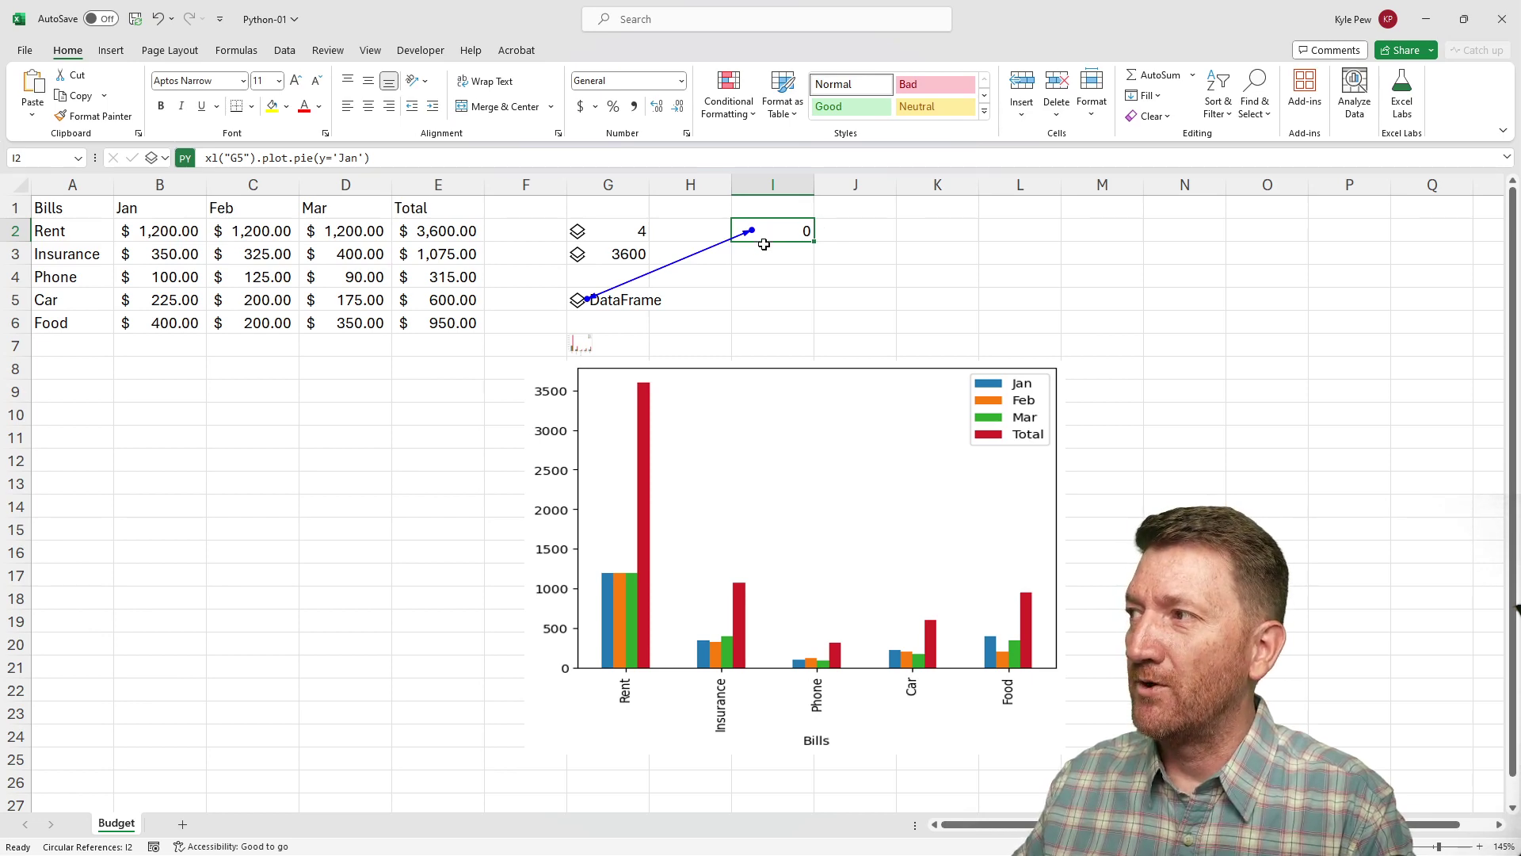
drag(764, 244, 401, 408)
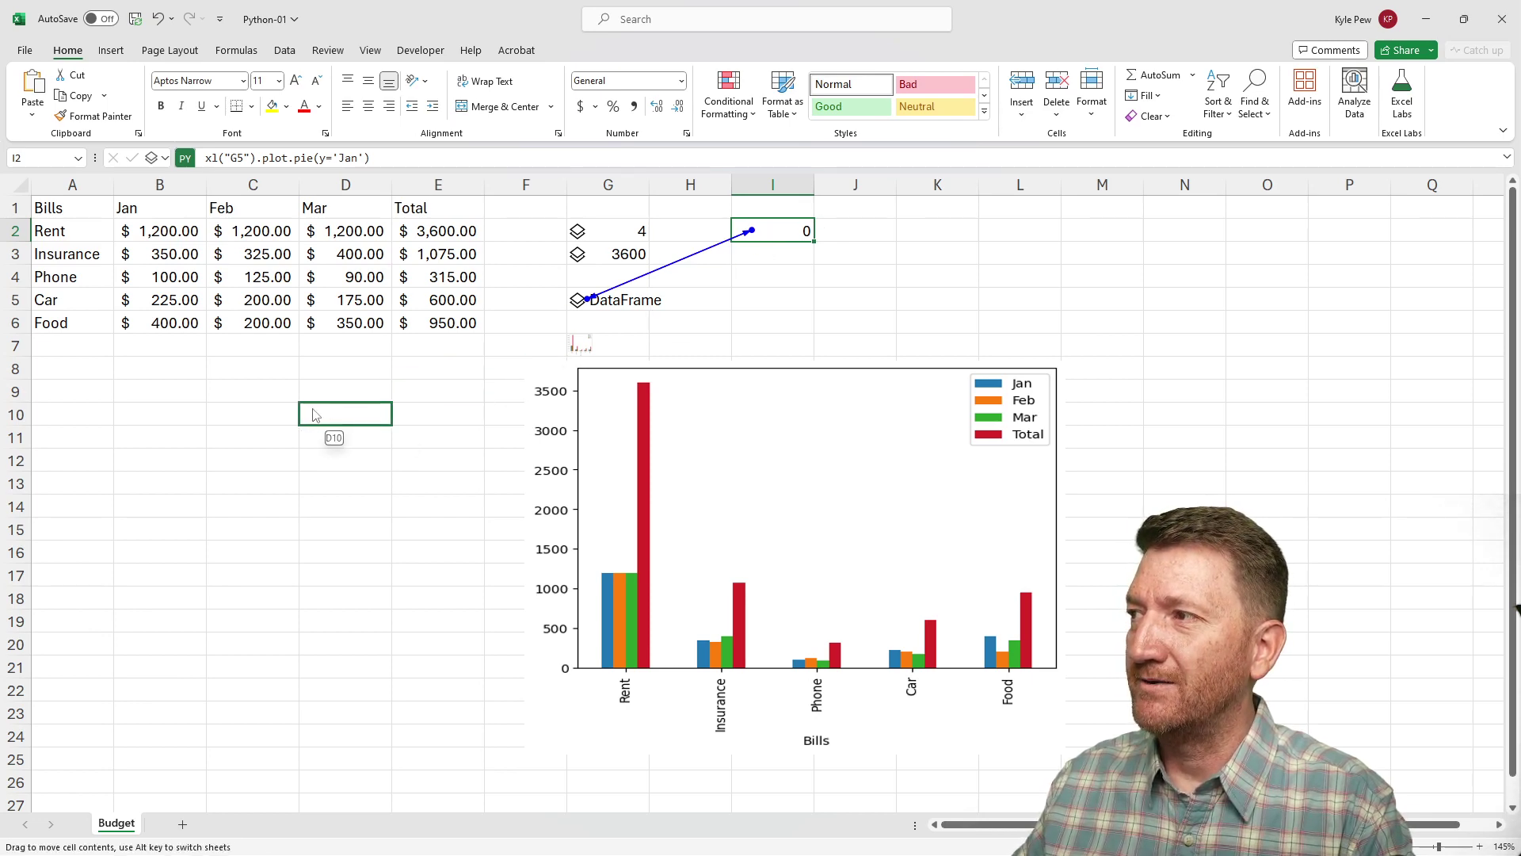
drag(308, 414, 225, 392)
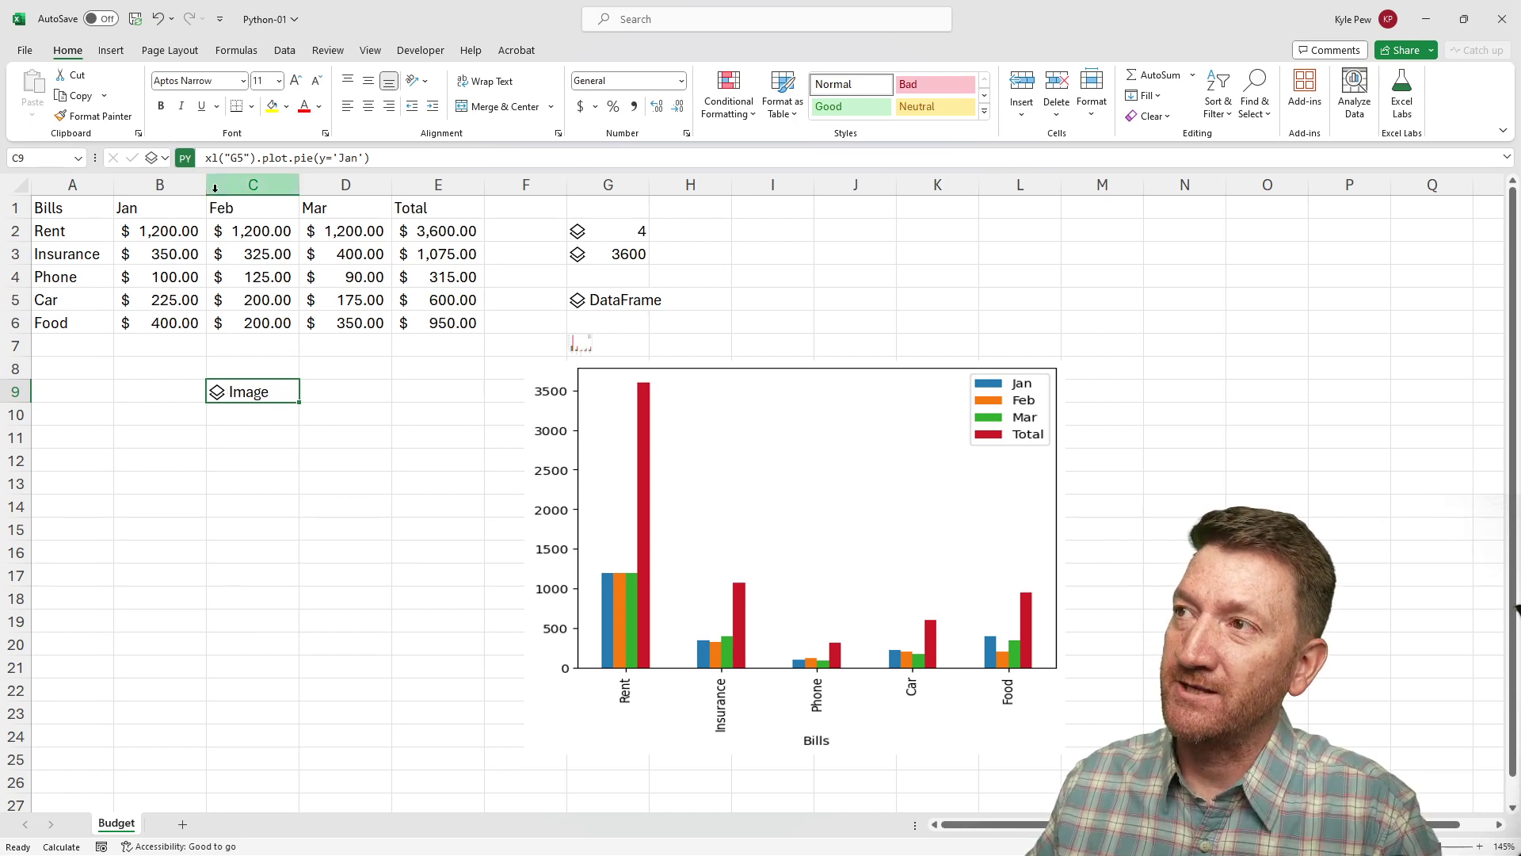
Switch C9's Python output from Python Object to Excel Value so the pie chart shows in the cell
click(159, 158)
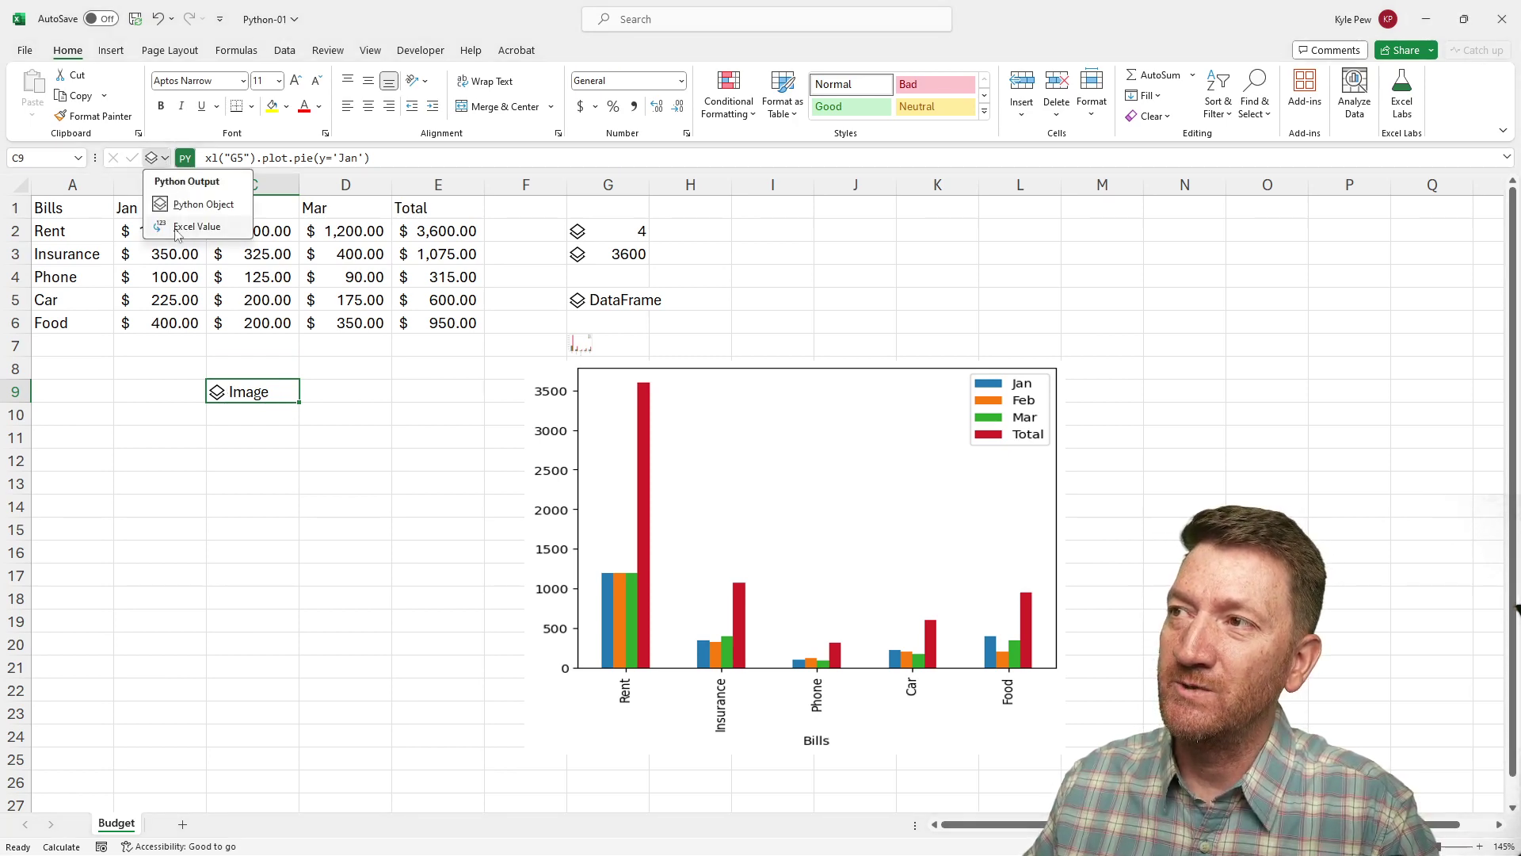
click(177, 229)
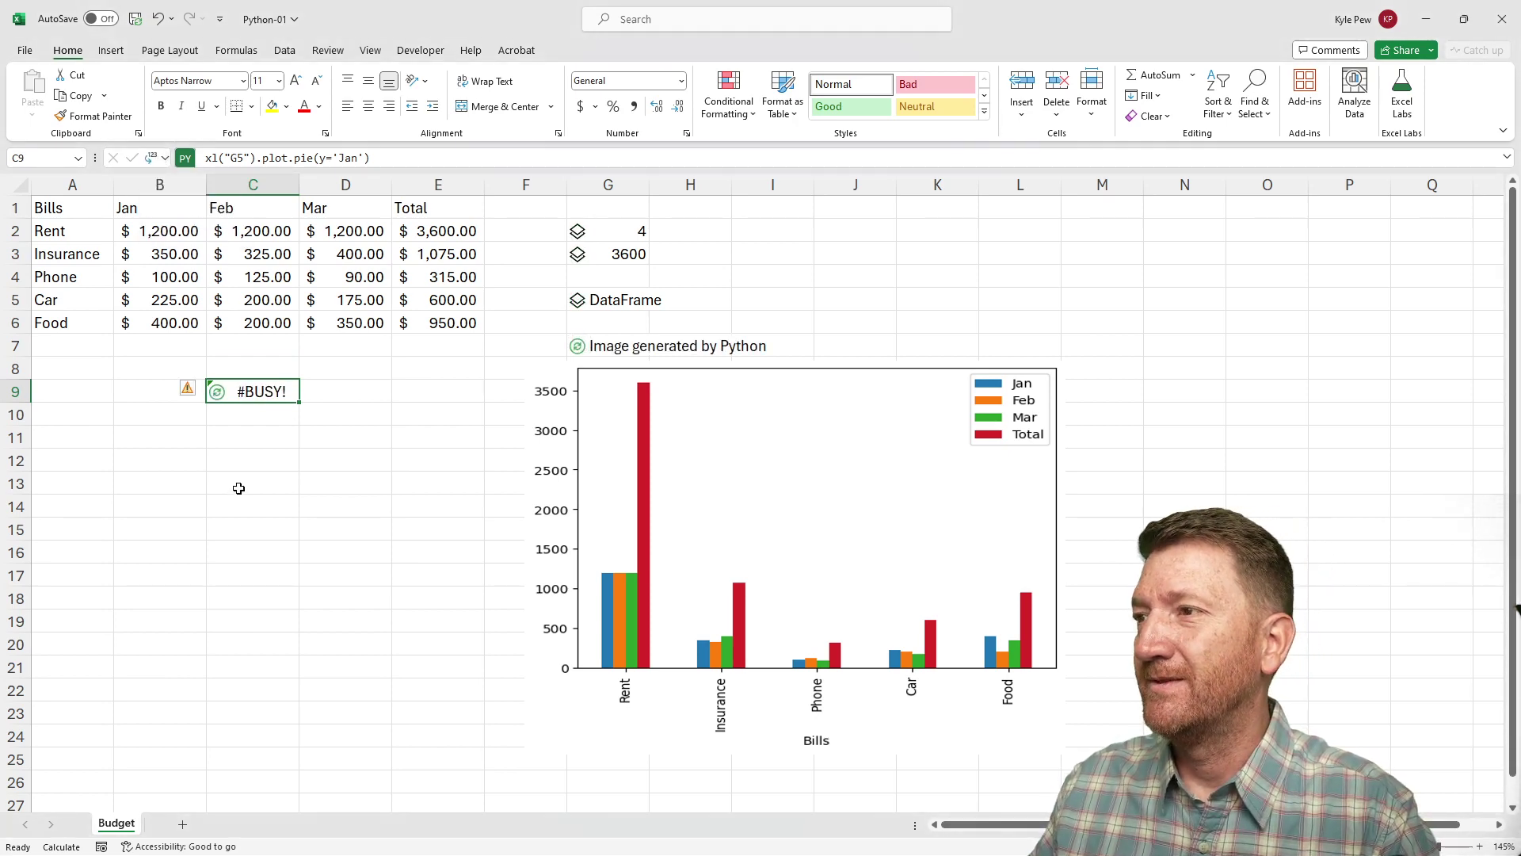
Create a linked picture reference of C9's pie chart and drag it below the bills table
right_click(226, 394)
mouse_move(285, 396)
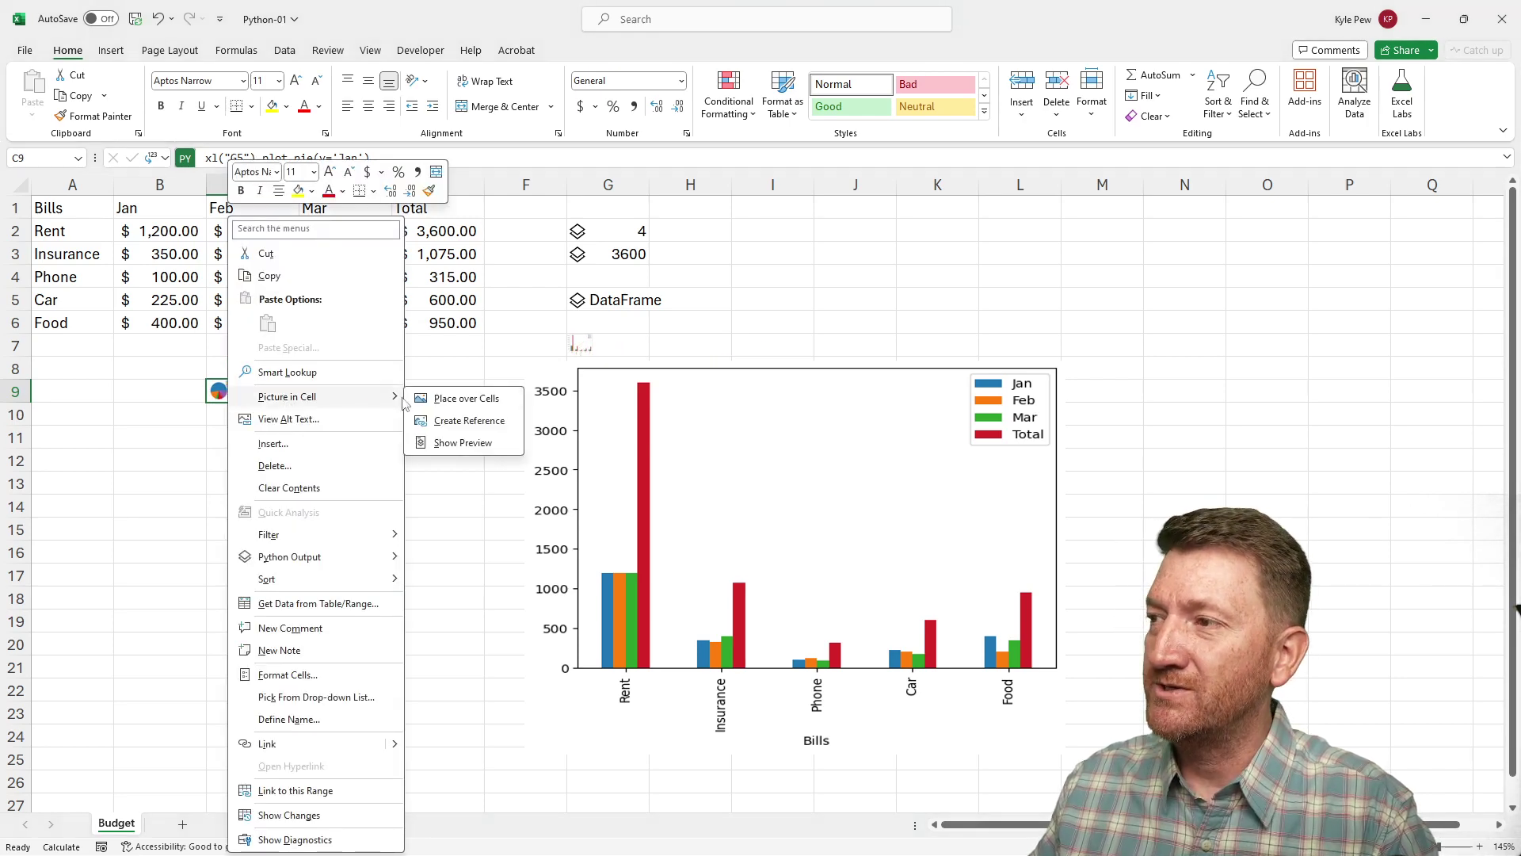
click(482, 421)
drag(330, 411, 157, 454)
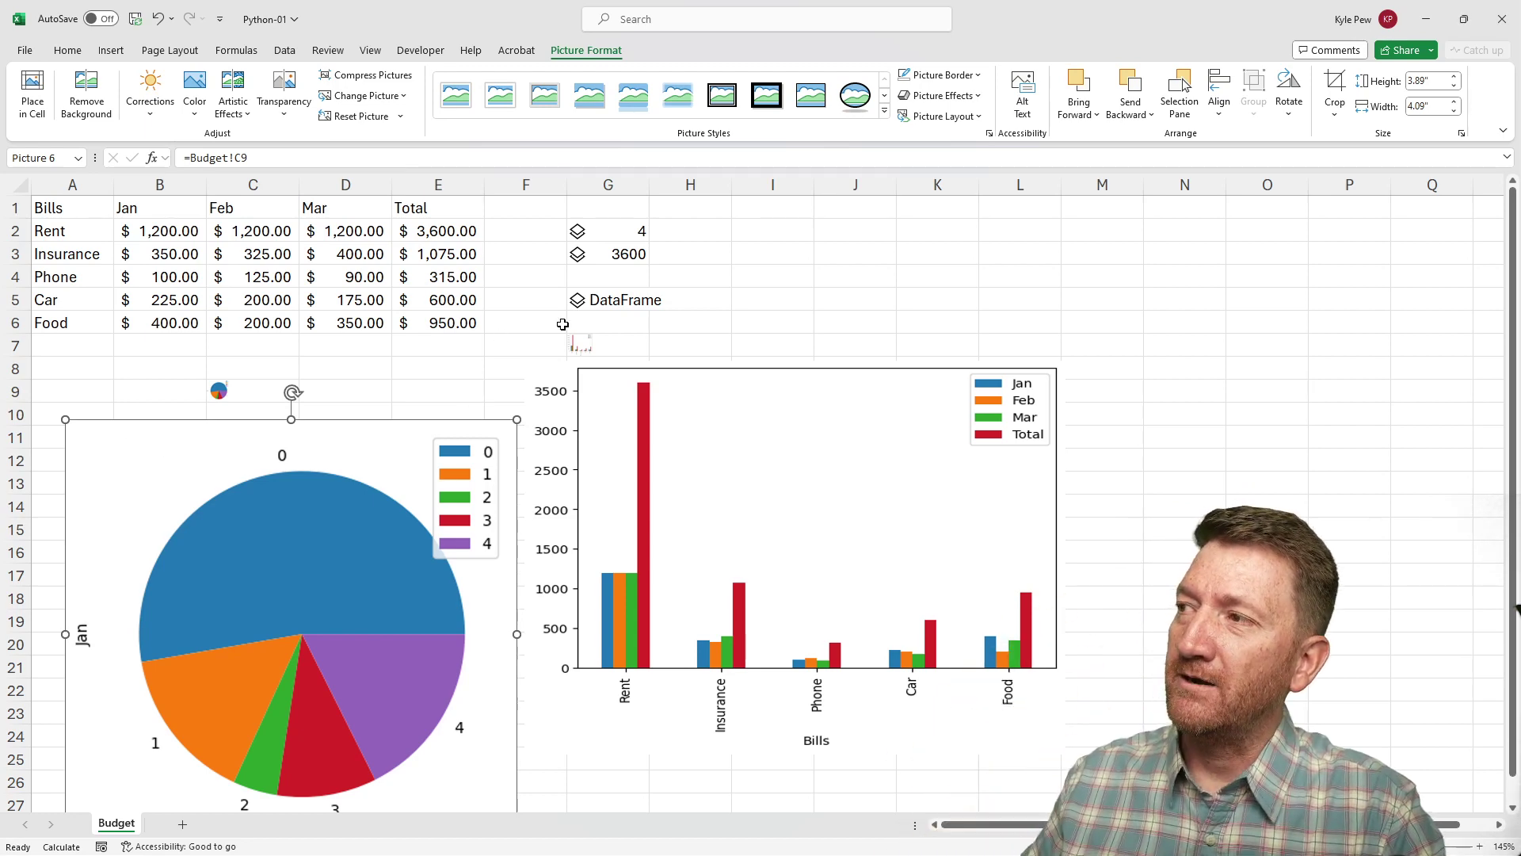
click(594, 301)
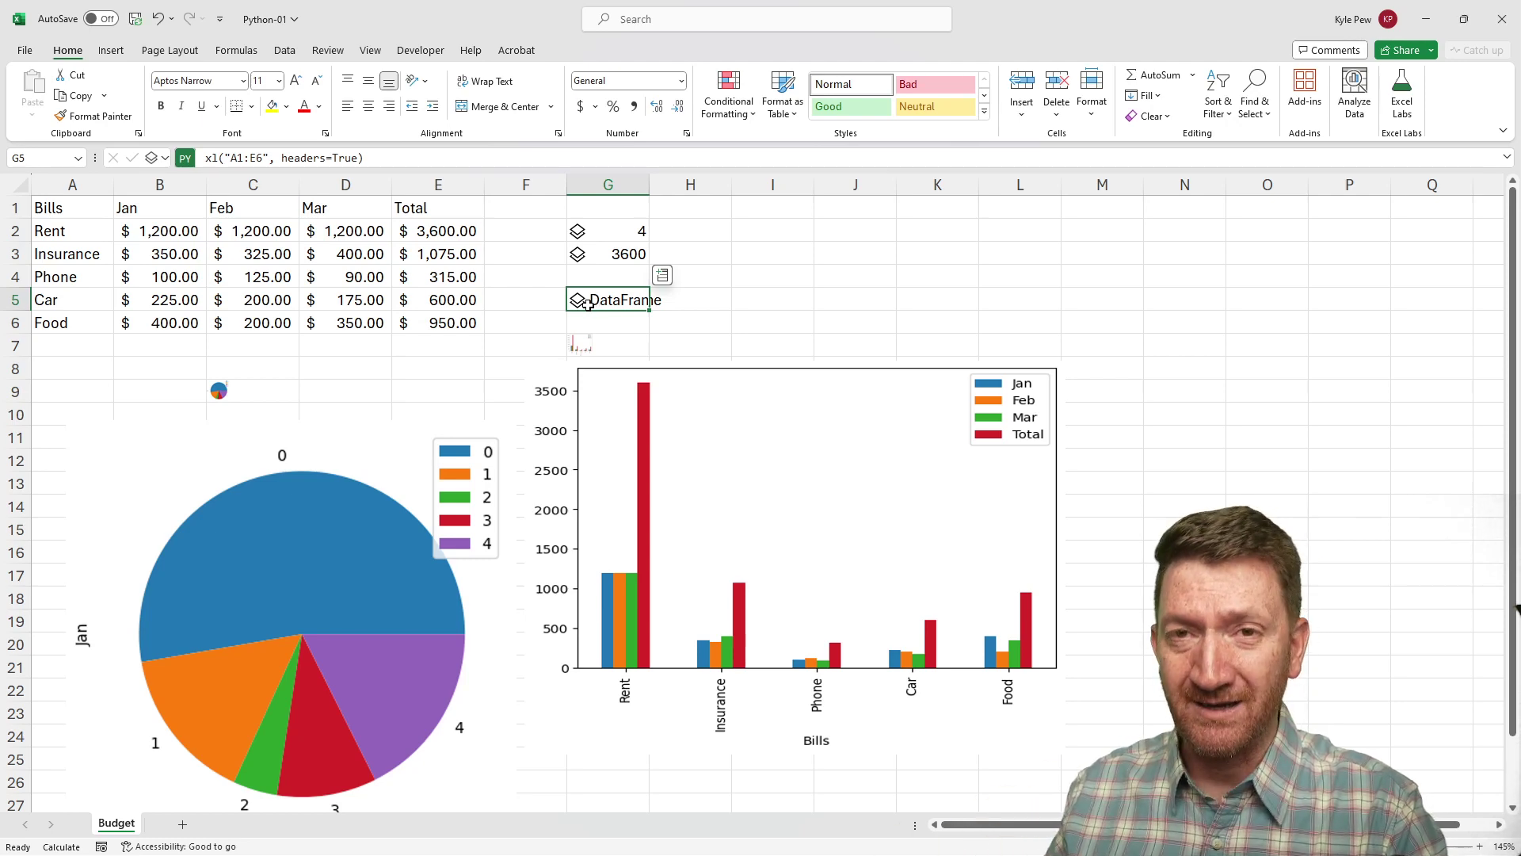
click(777, 230)
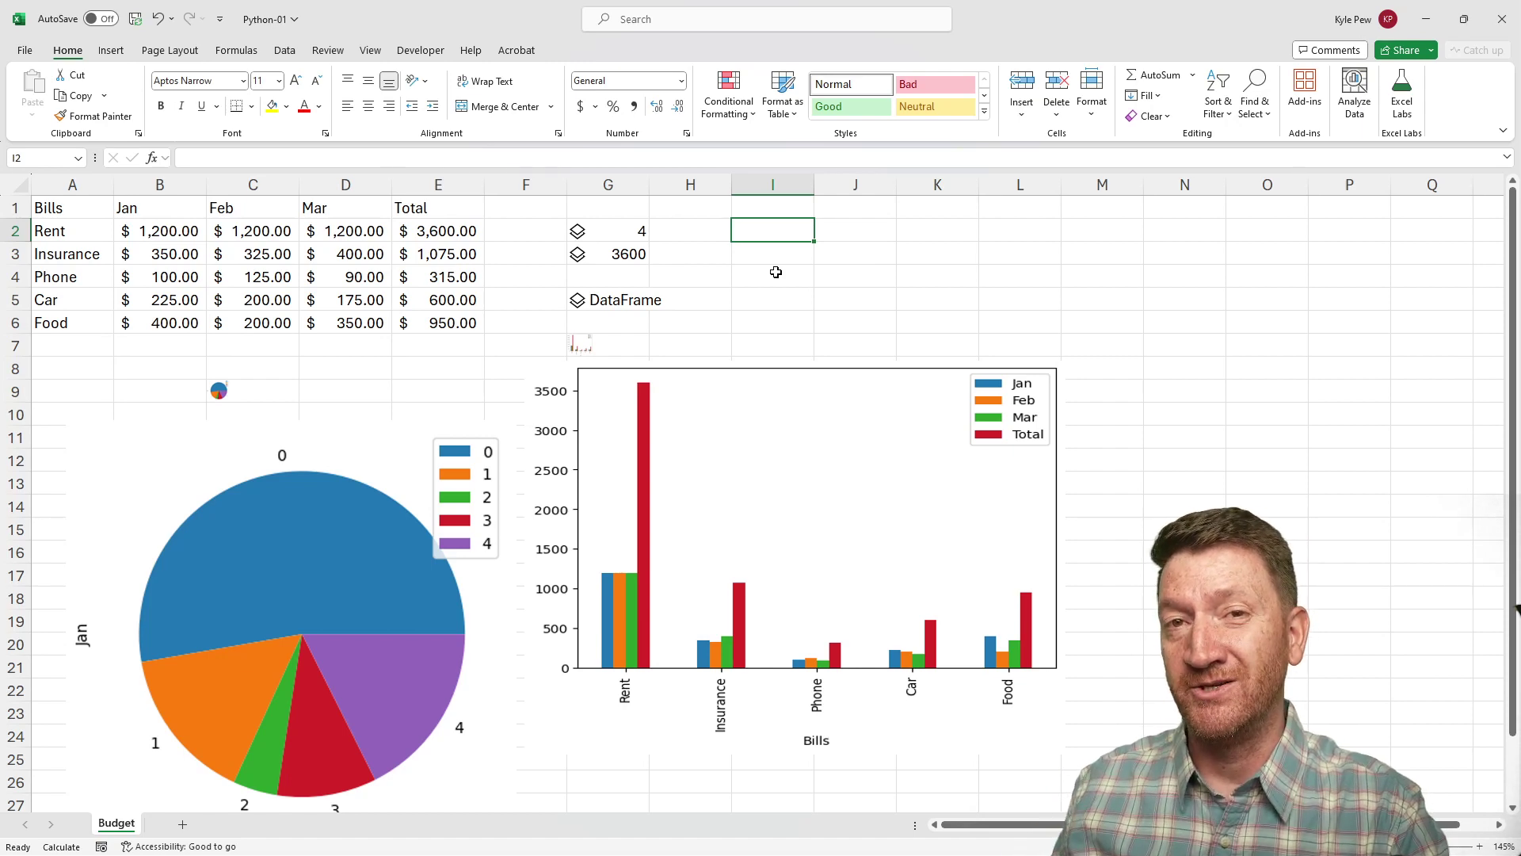
click(598, 299)
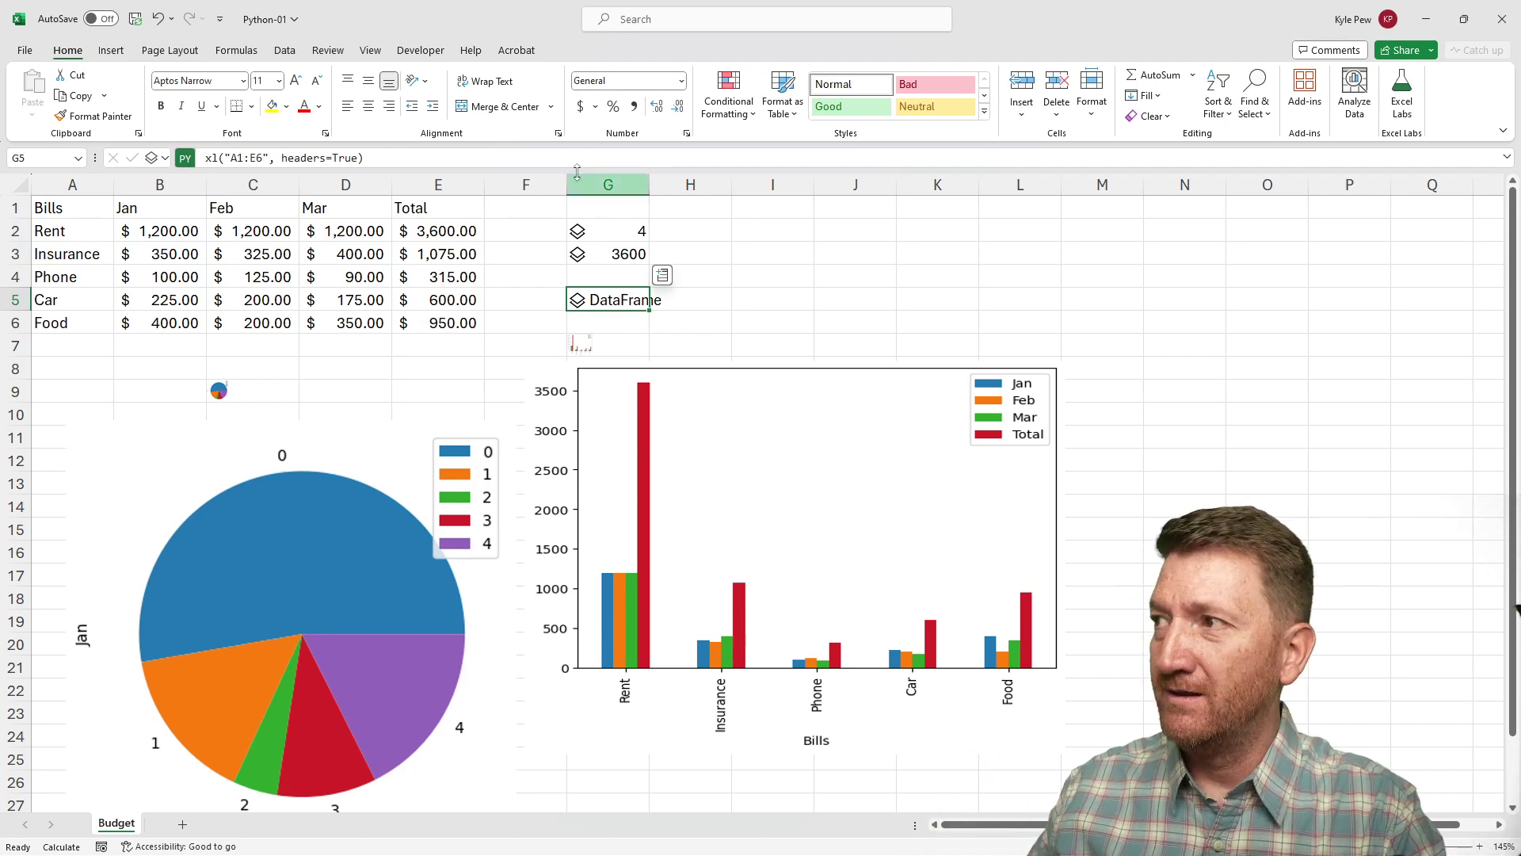
click(772, 232)
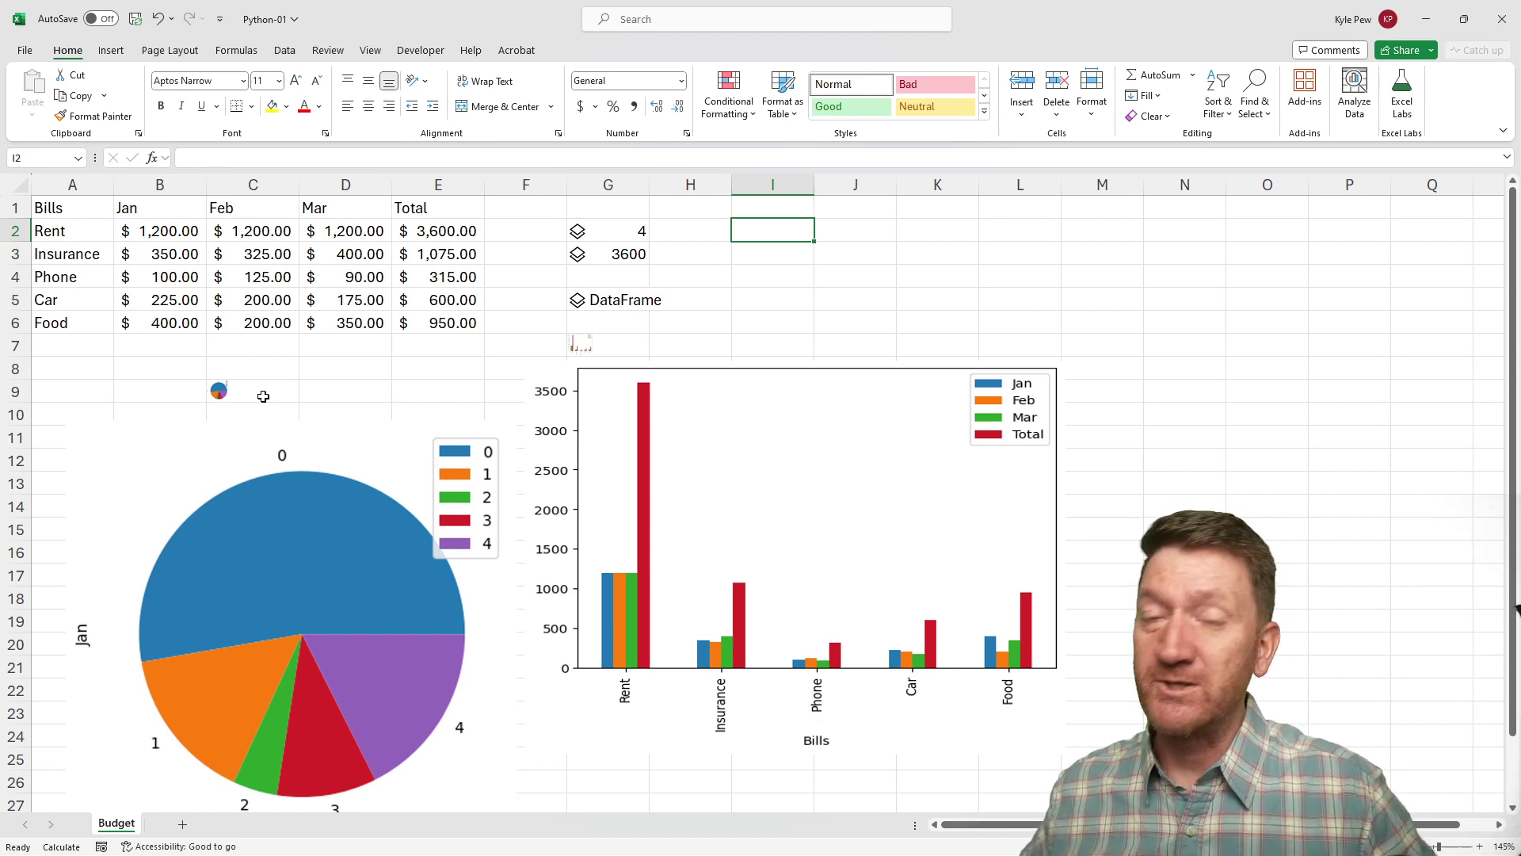
click(216, 389)
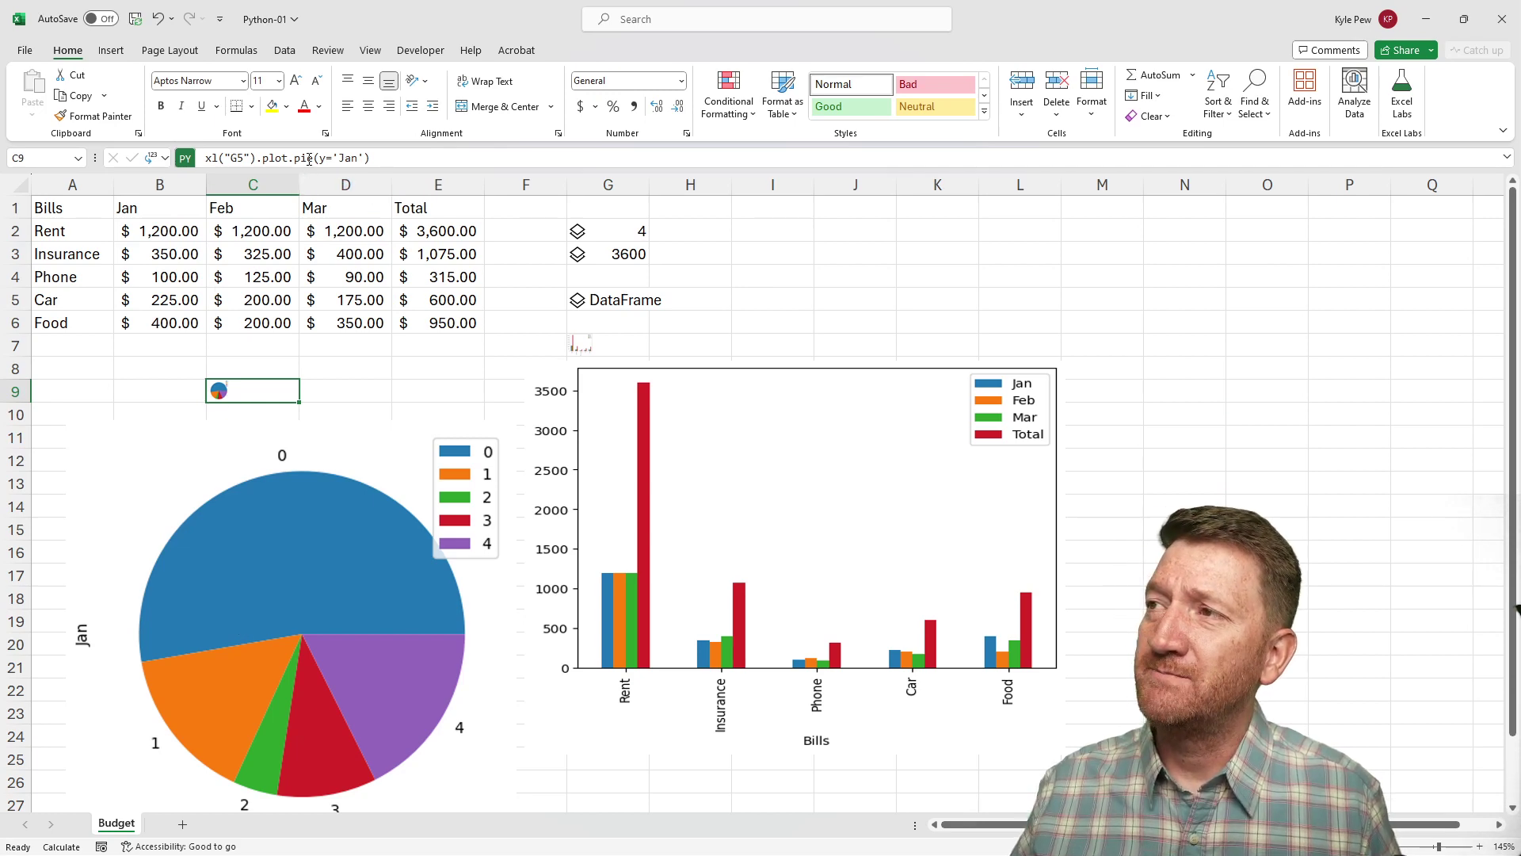
Add autopct='%1.0f%%' to the pie() call in C9's formula and run it
click(365, 158)
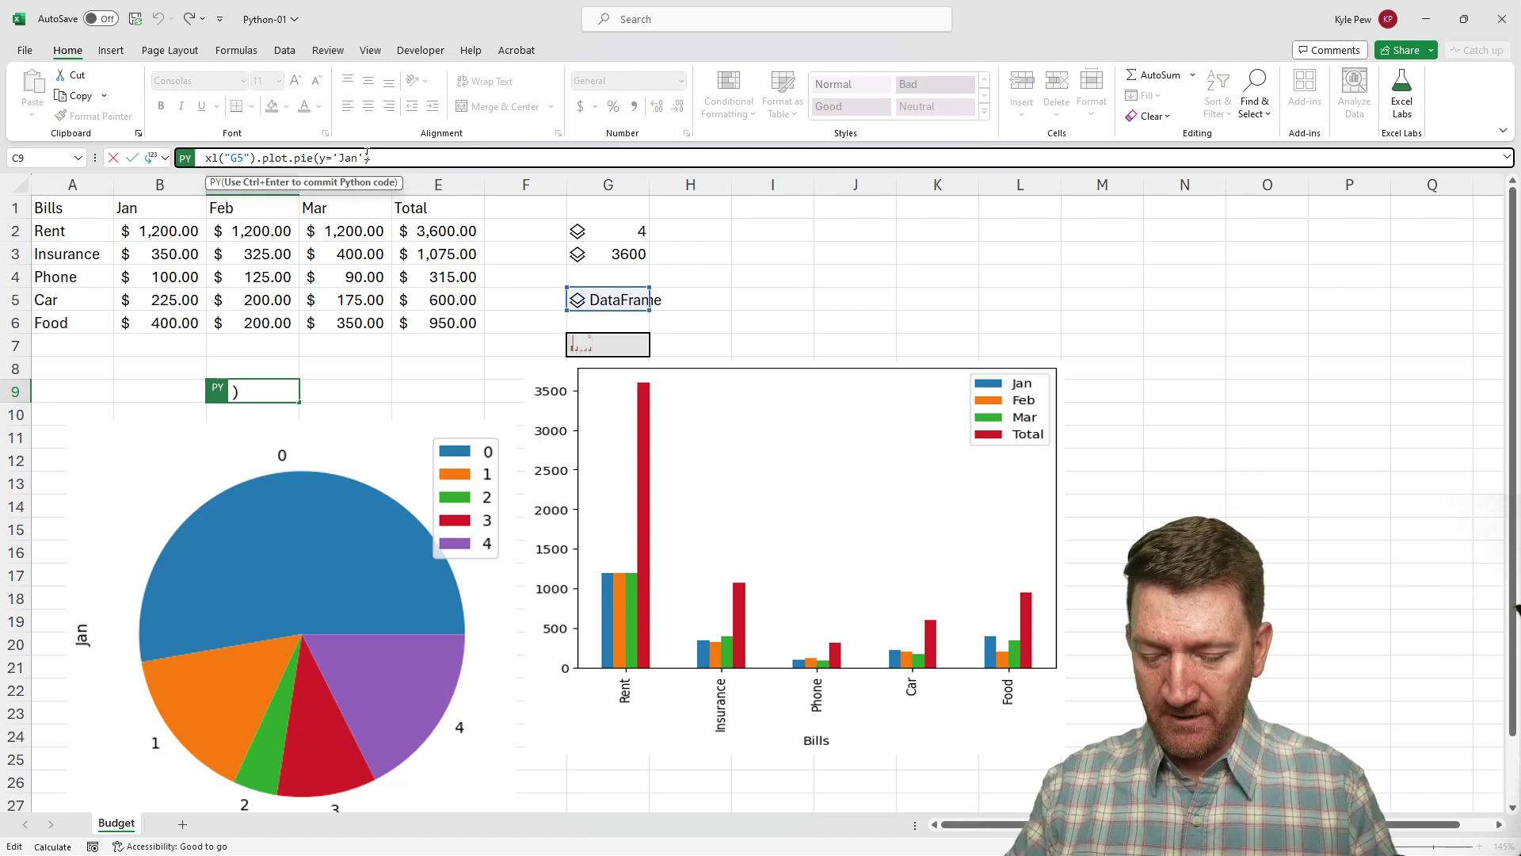
text(,)
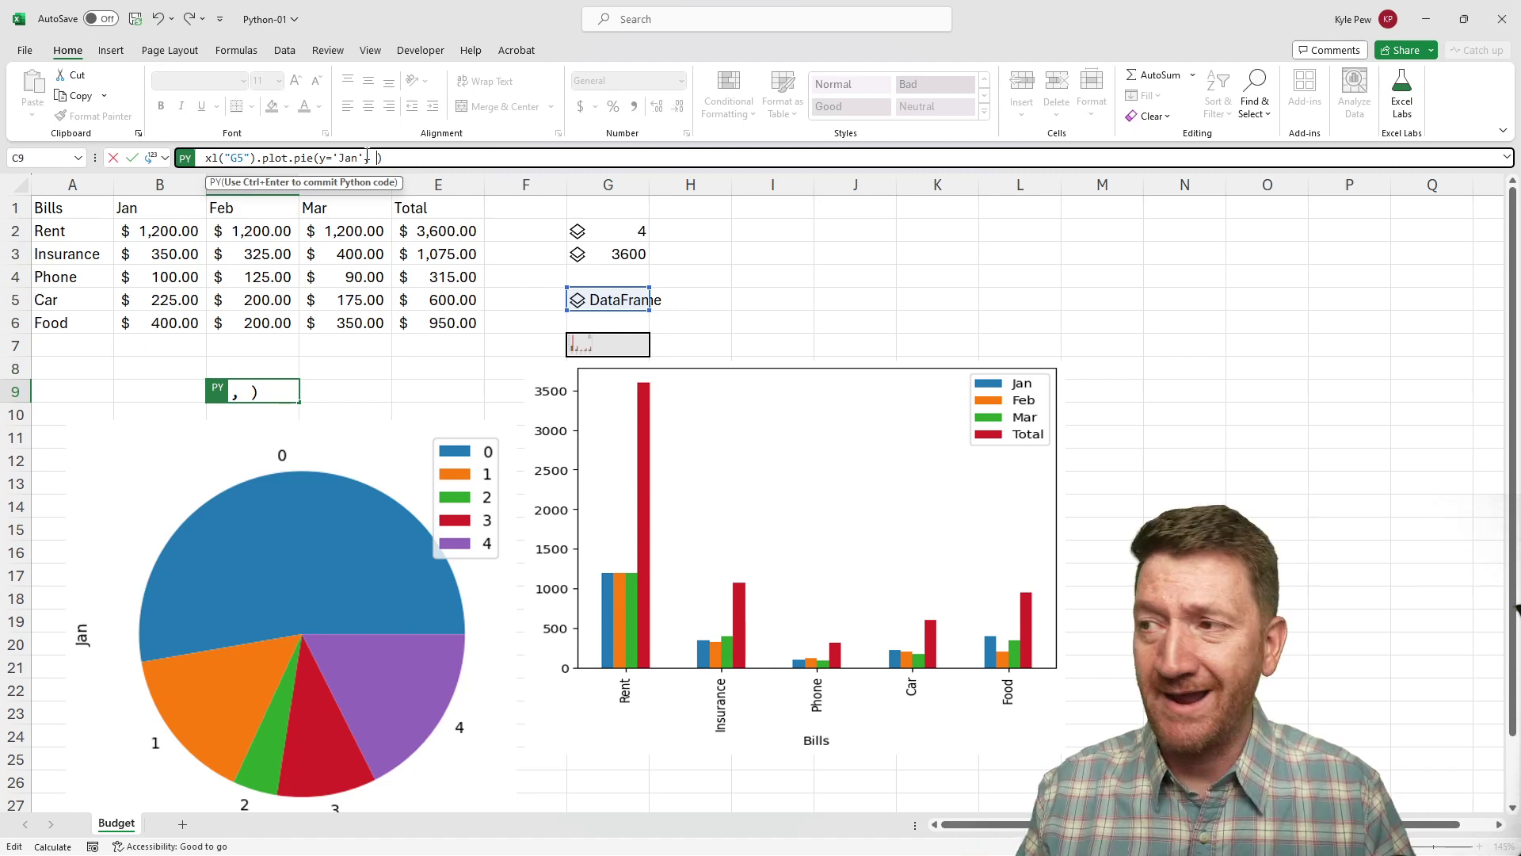
text(autopc)
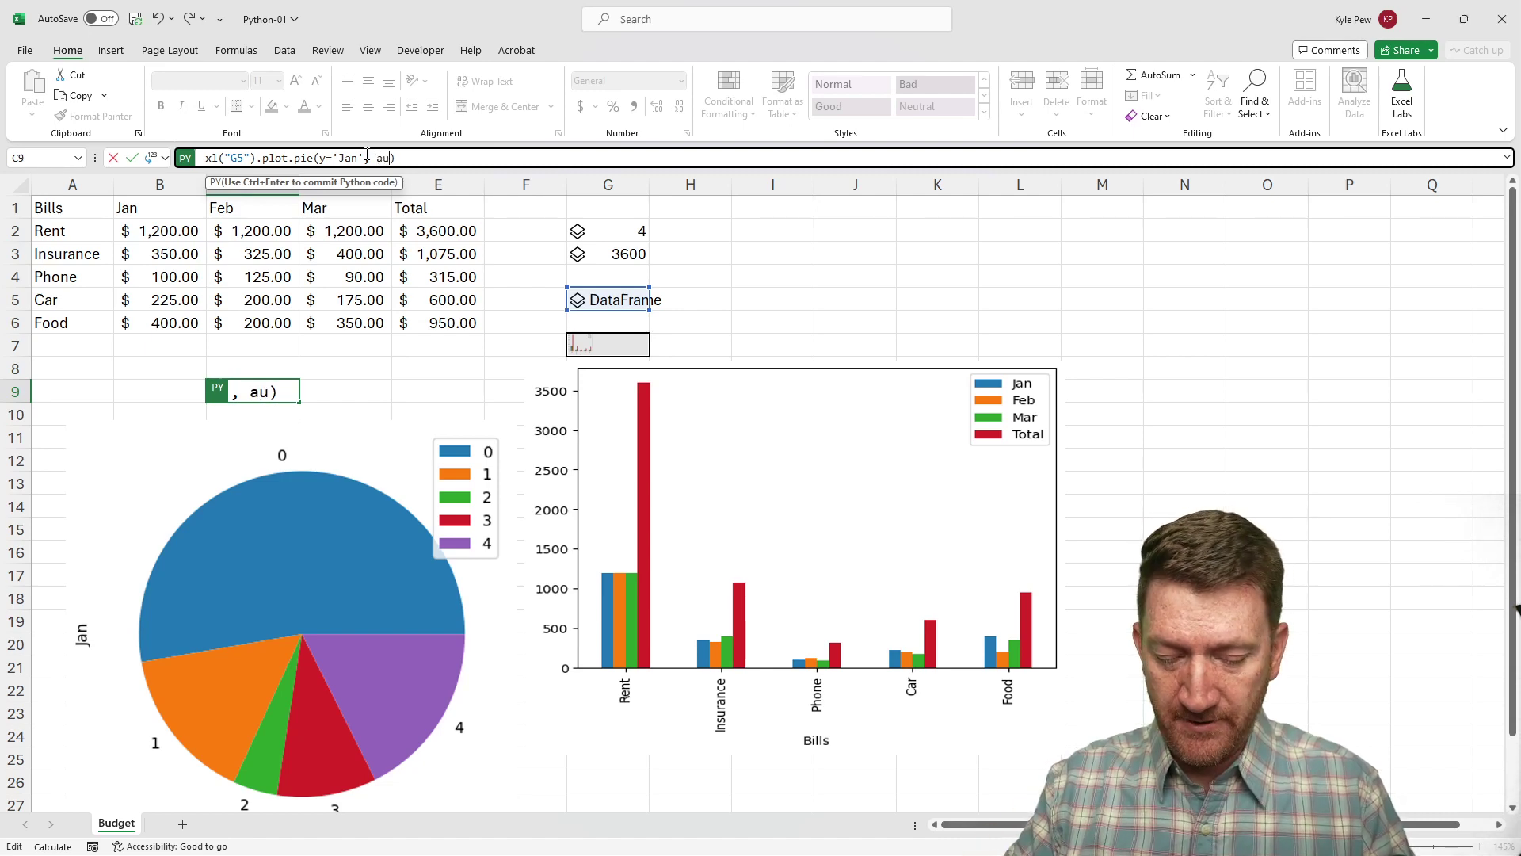
text(t)
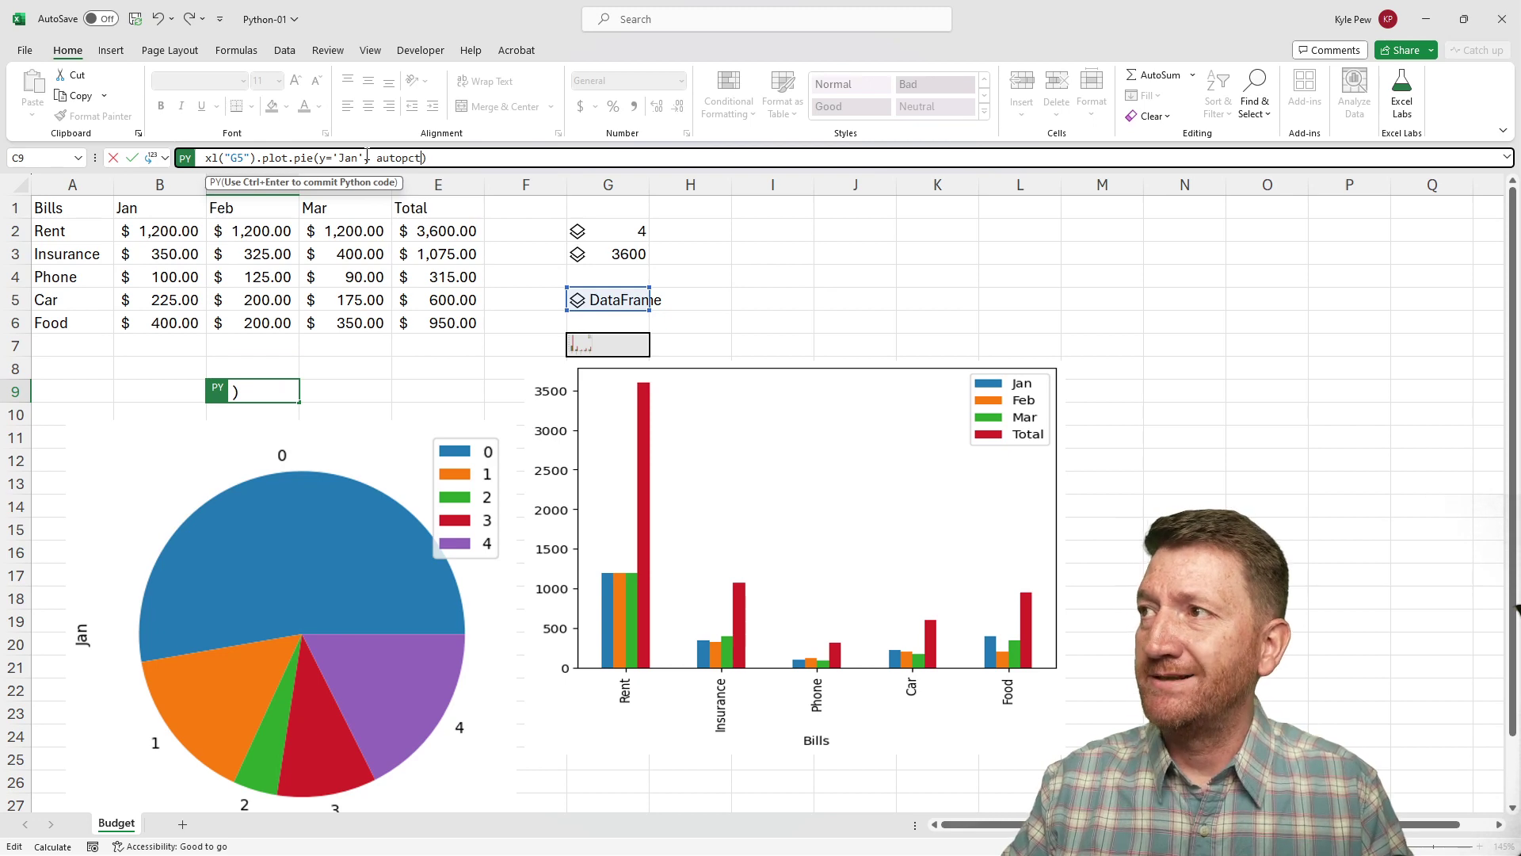
text(='')
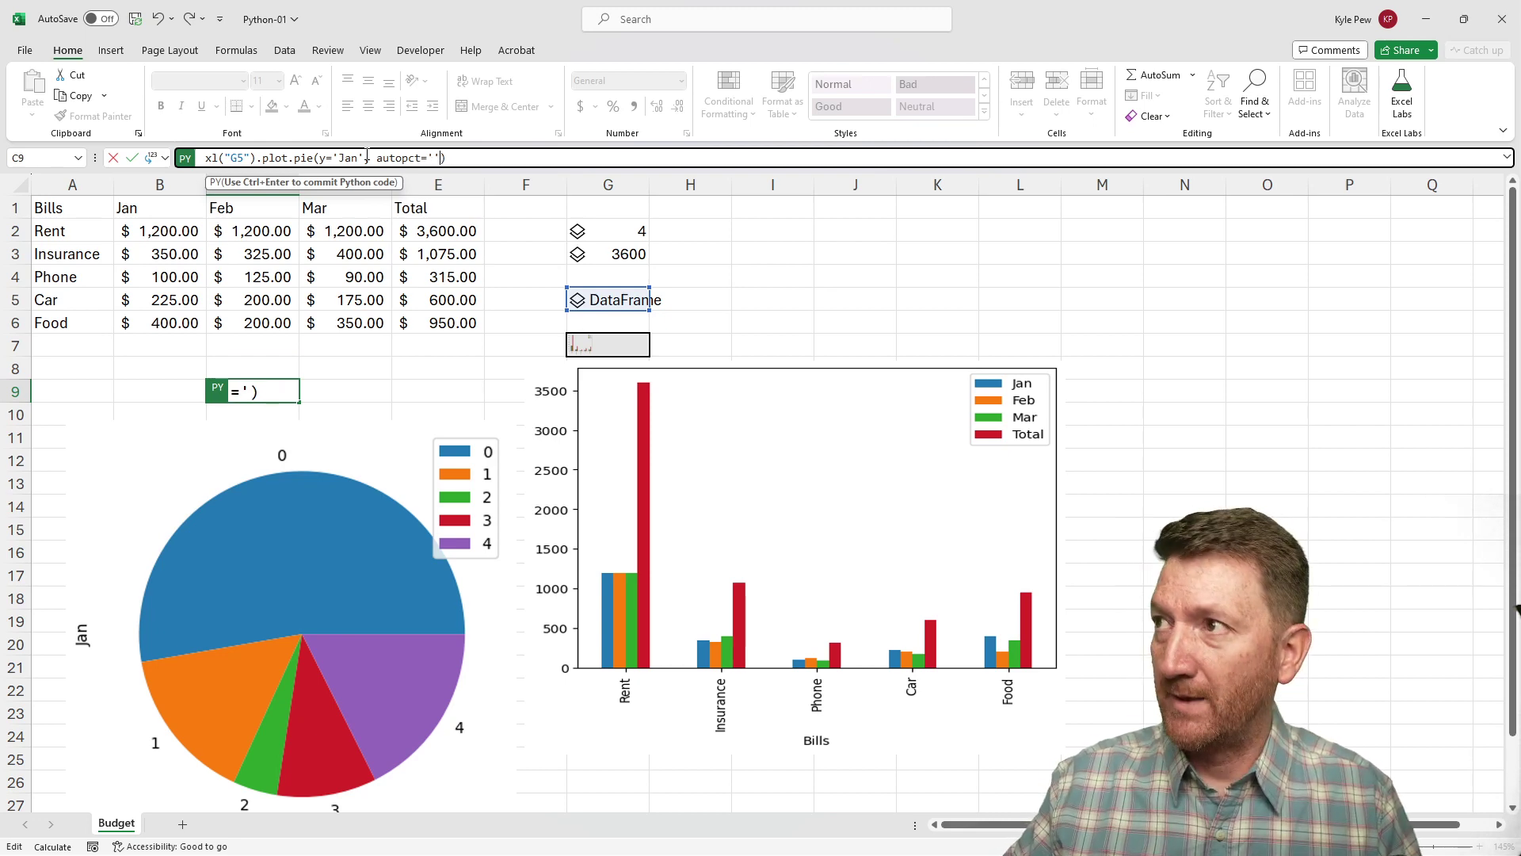
key(Left)
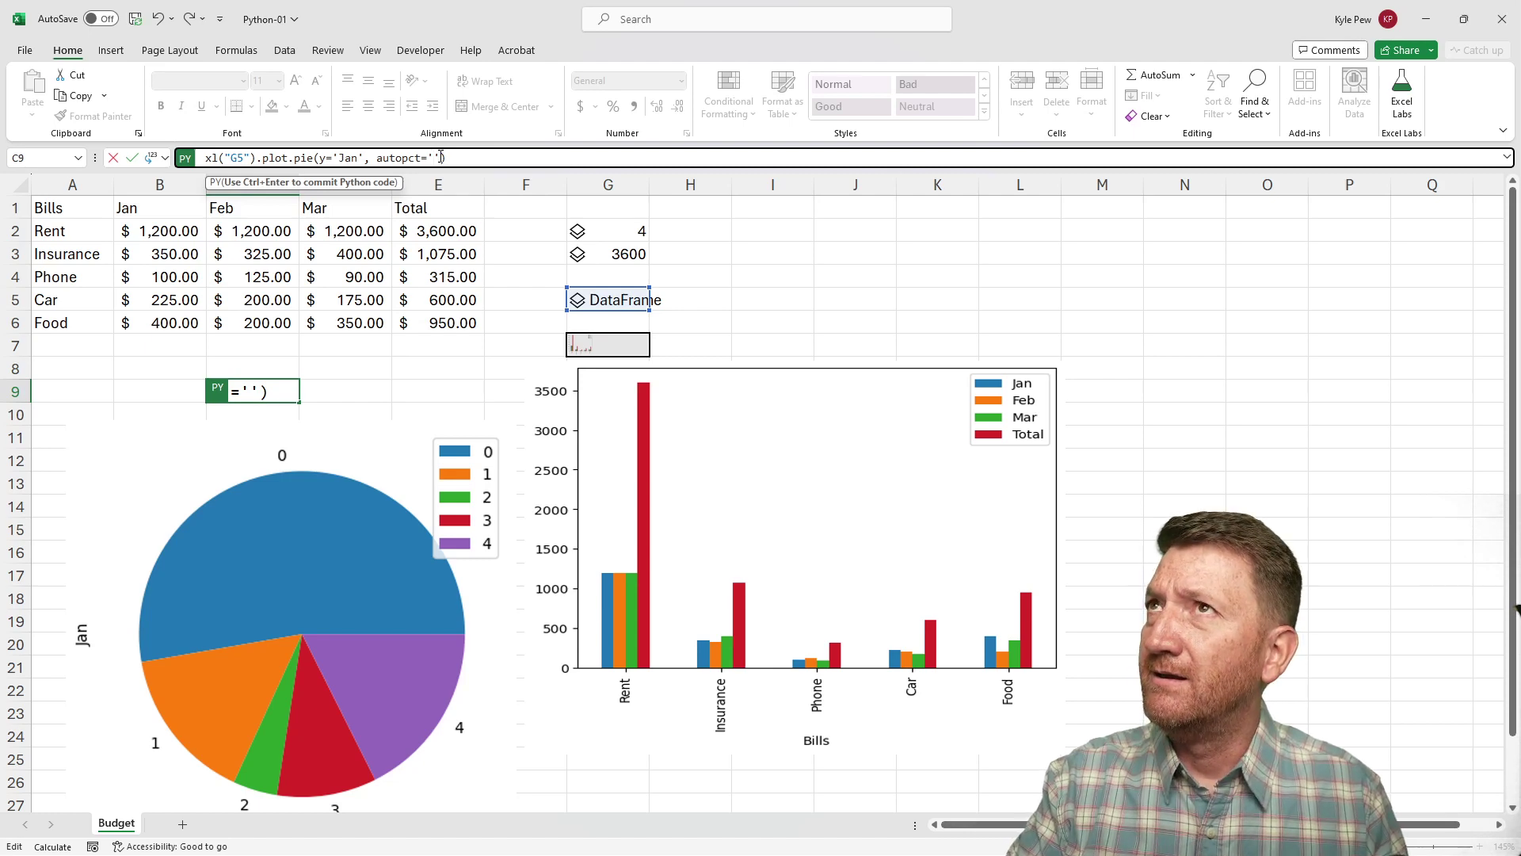
text(%1.0)
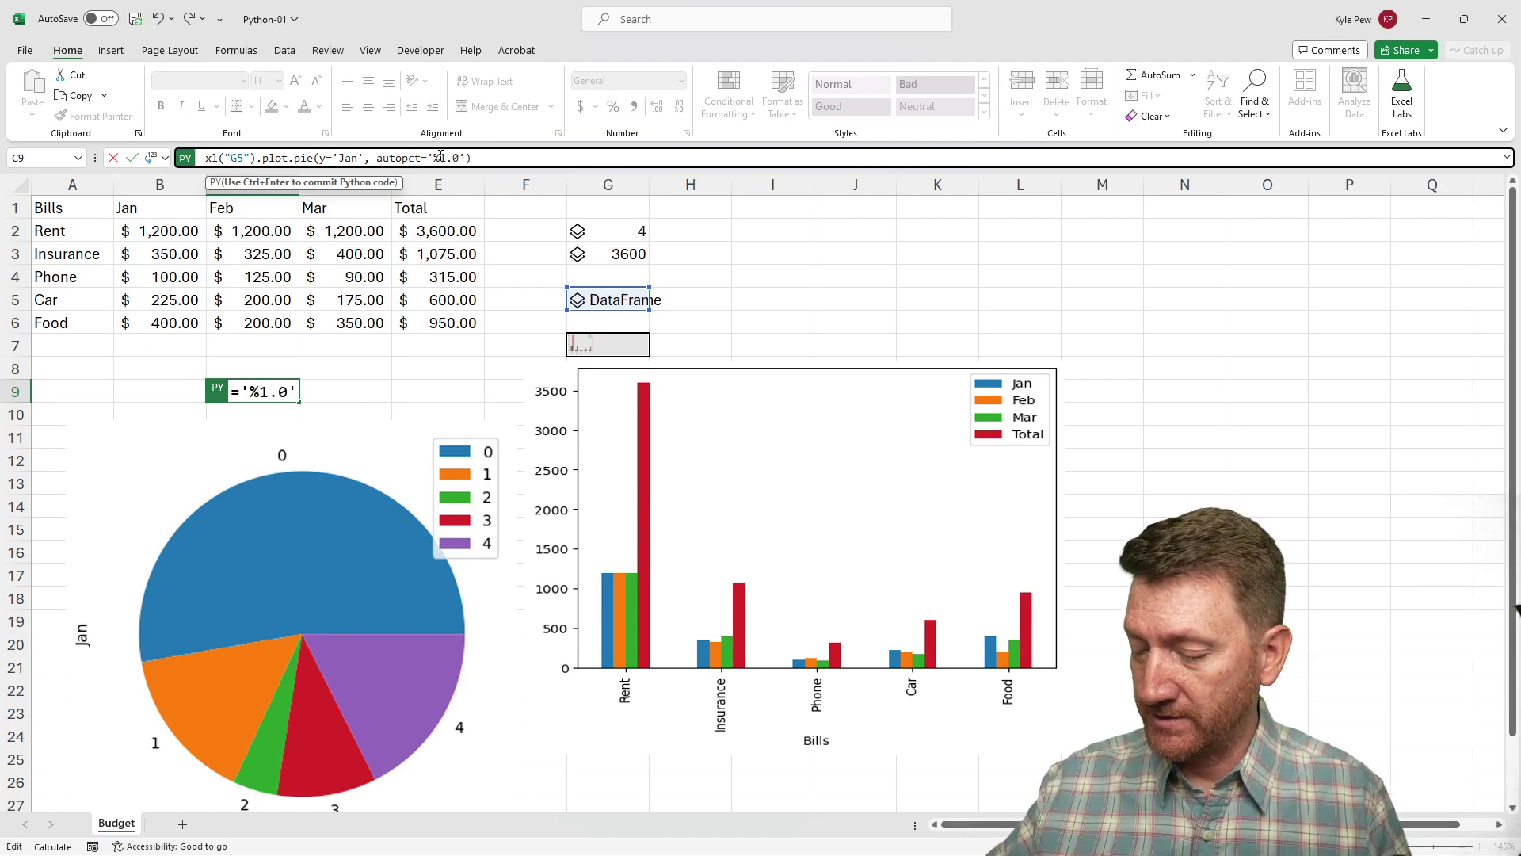
text(f)
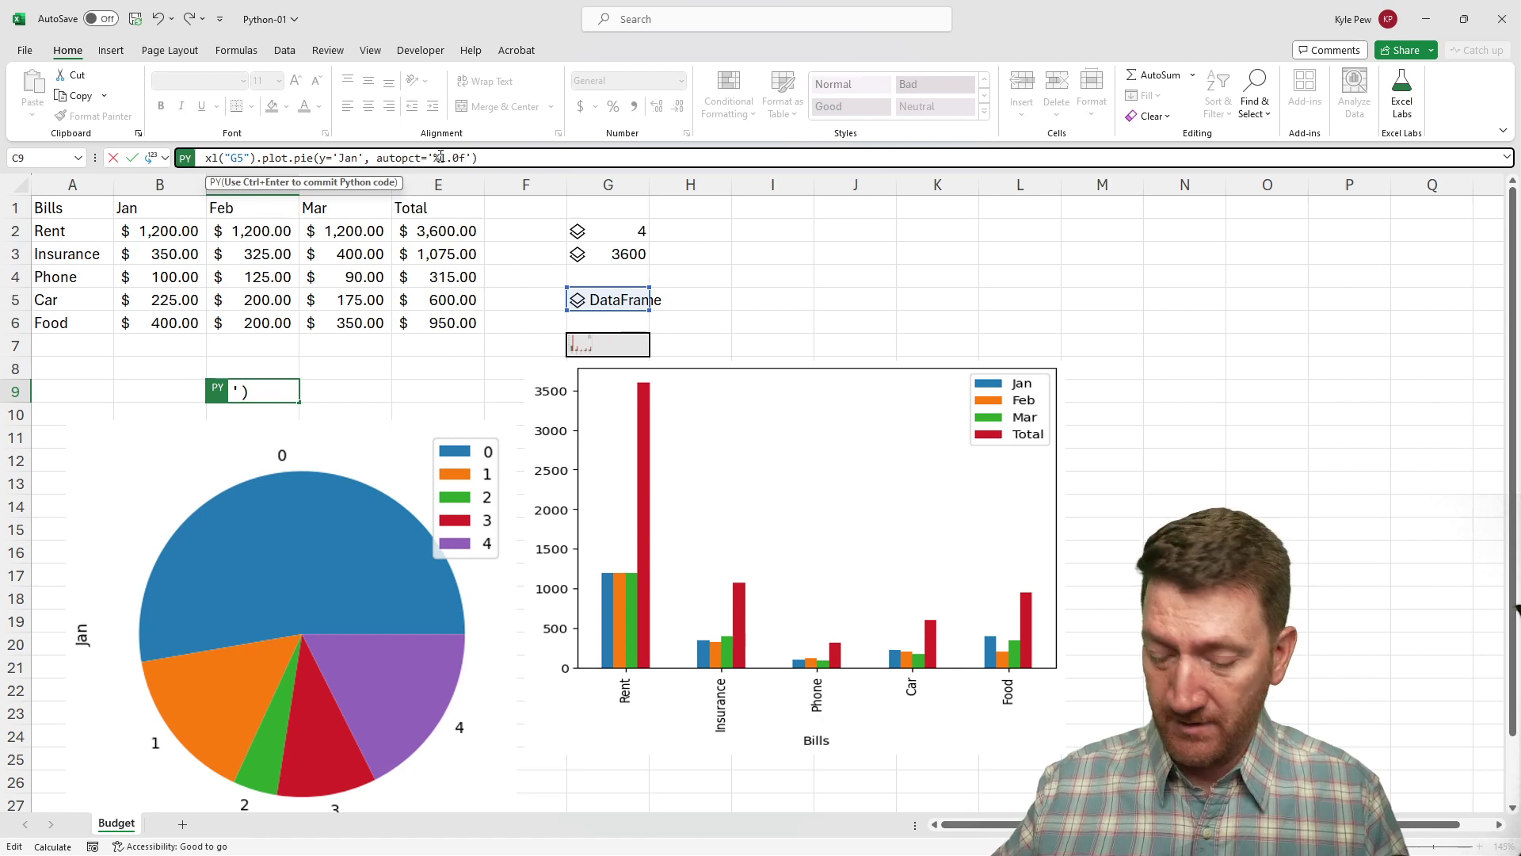
text(%%)
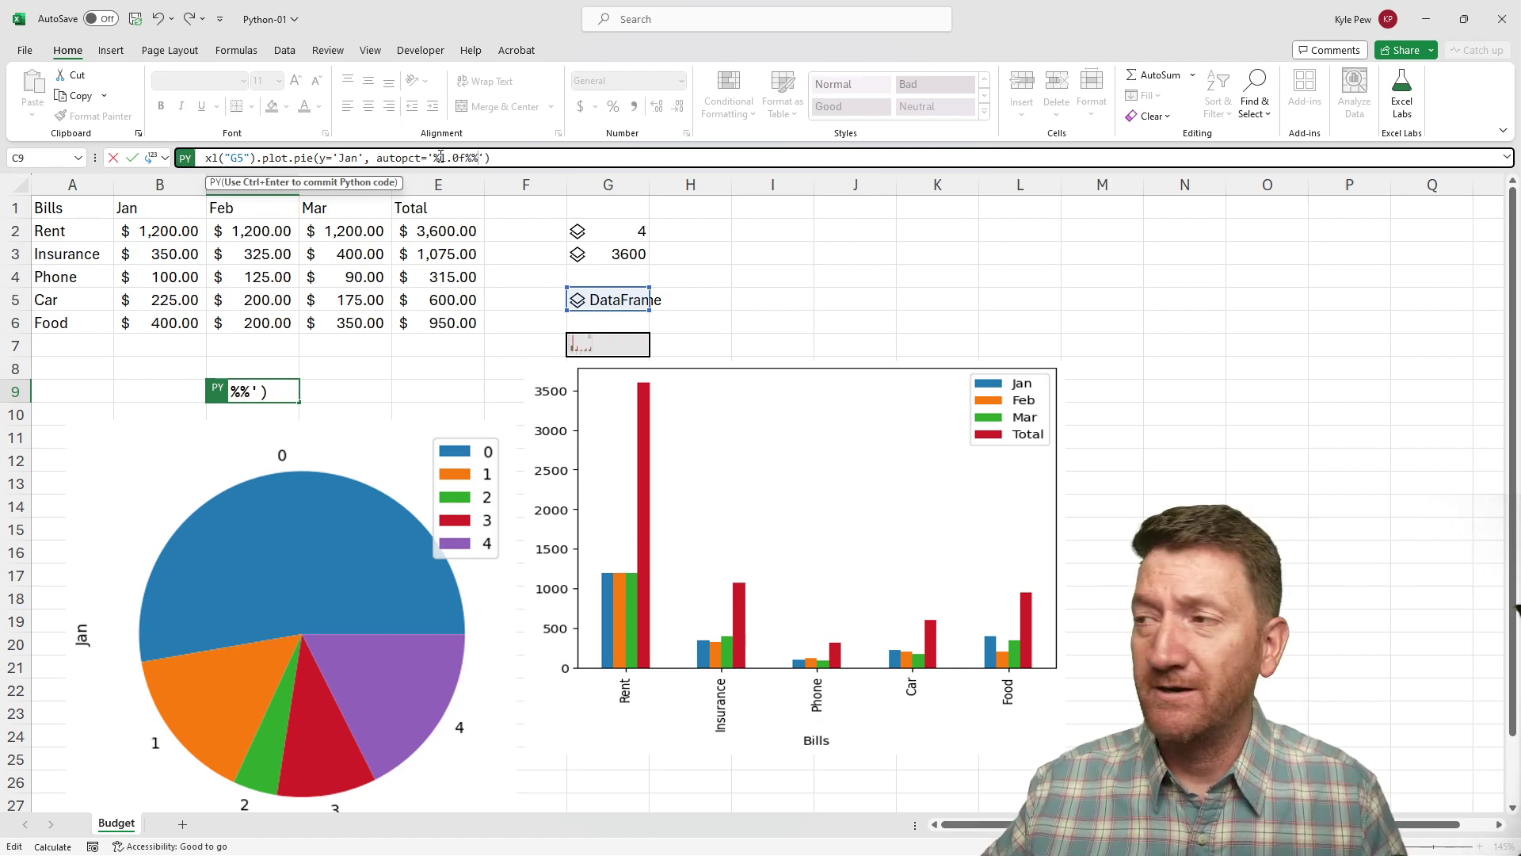
key(ctrl+Return)
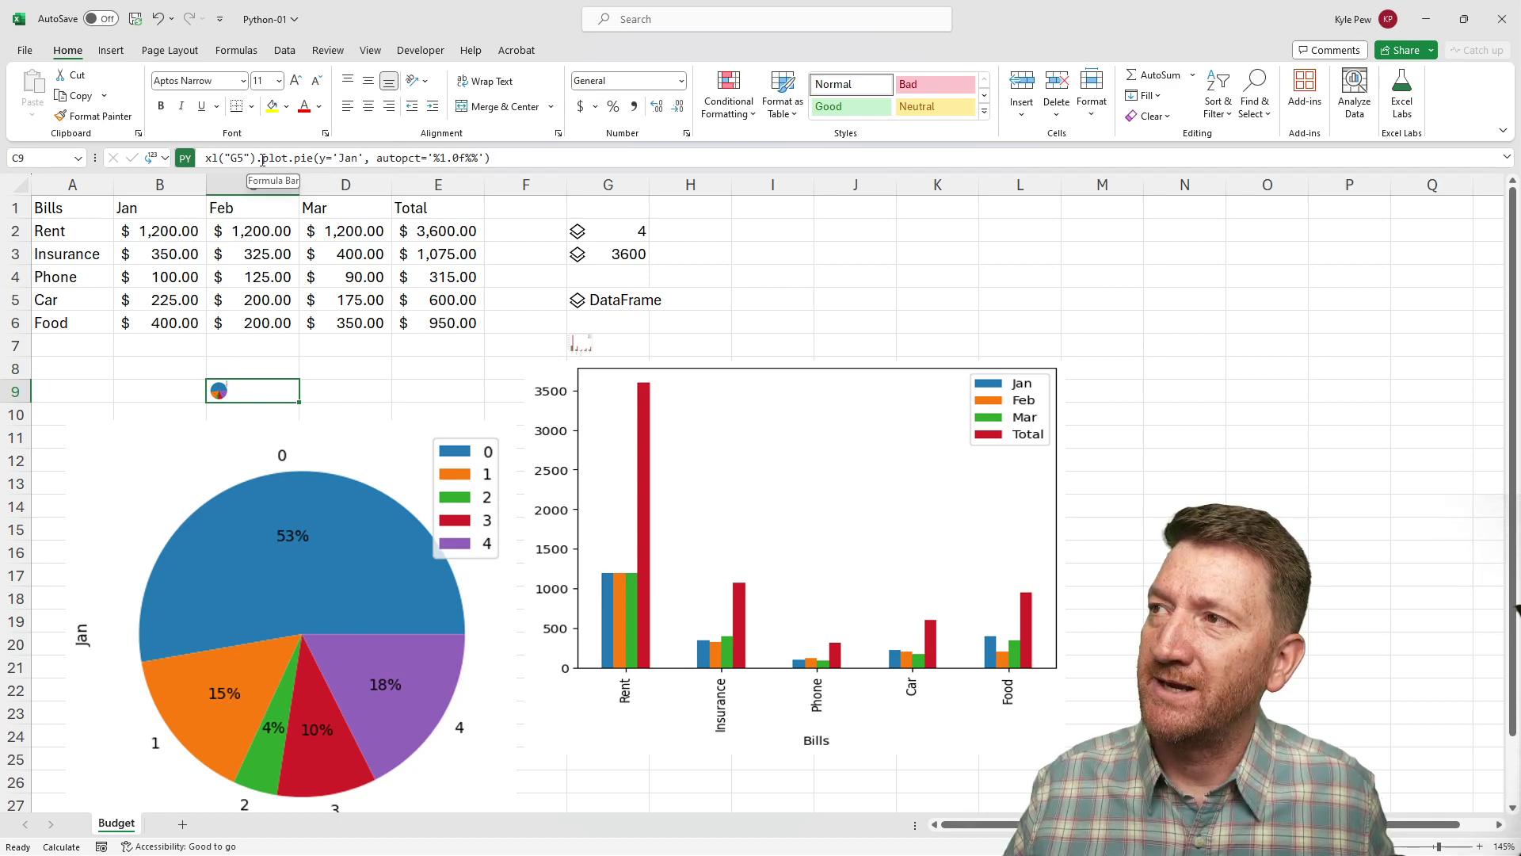
Insert .groupby('Bills').sum() after xl("G5") in C9's formula and run it
click(257, 159)
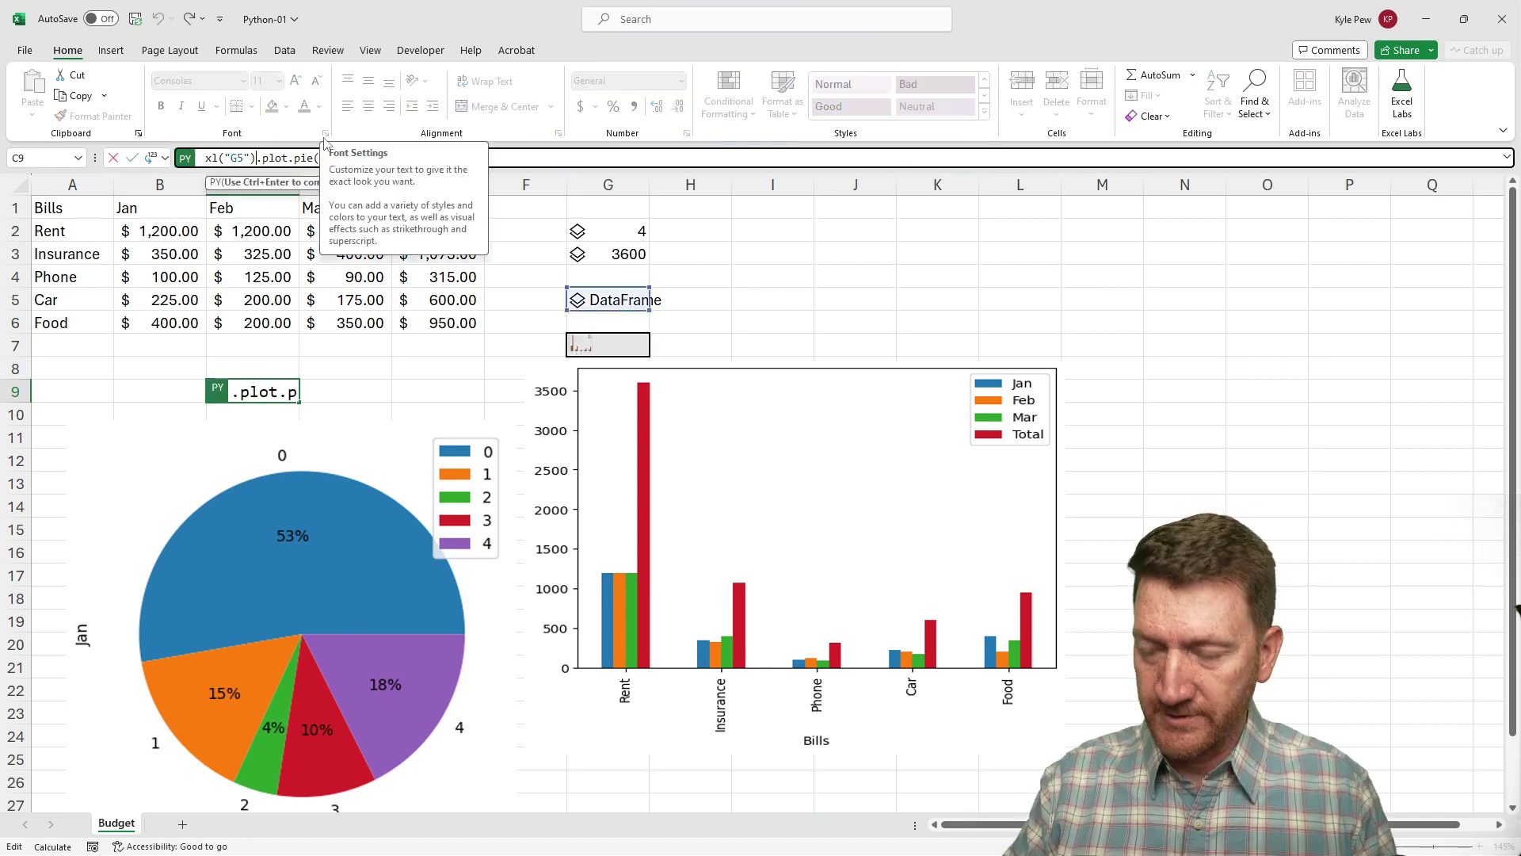
text(.)
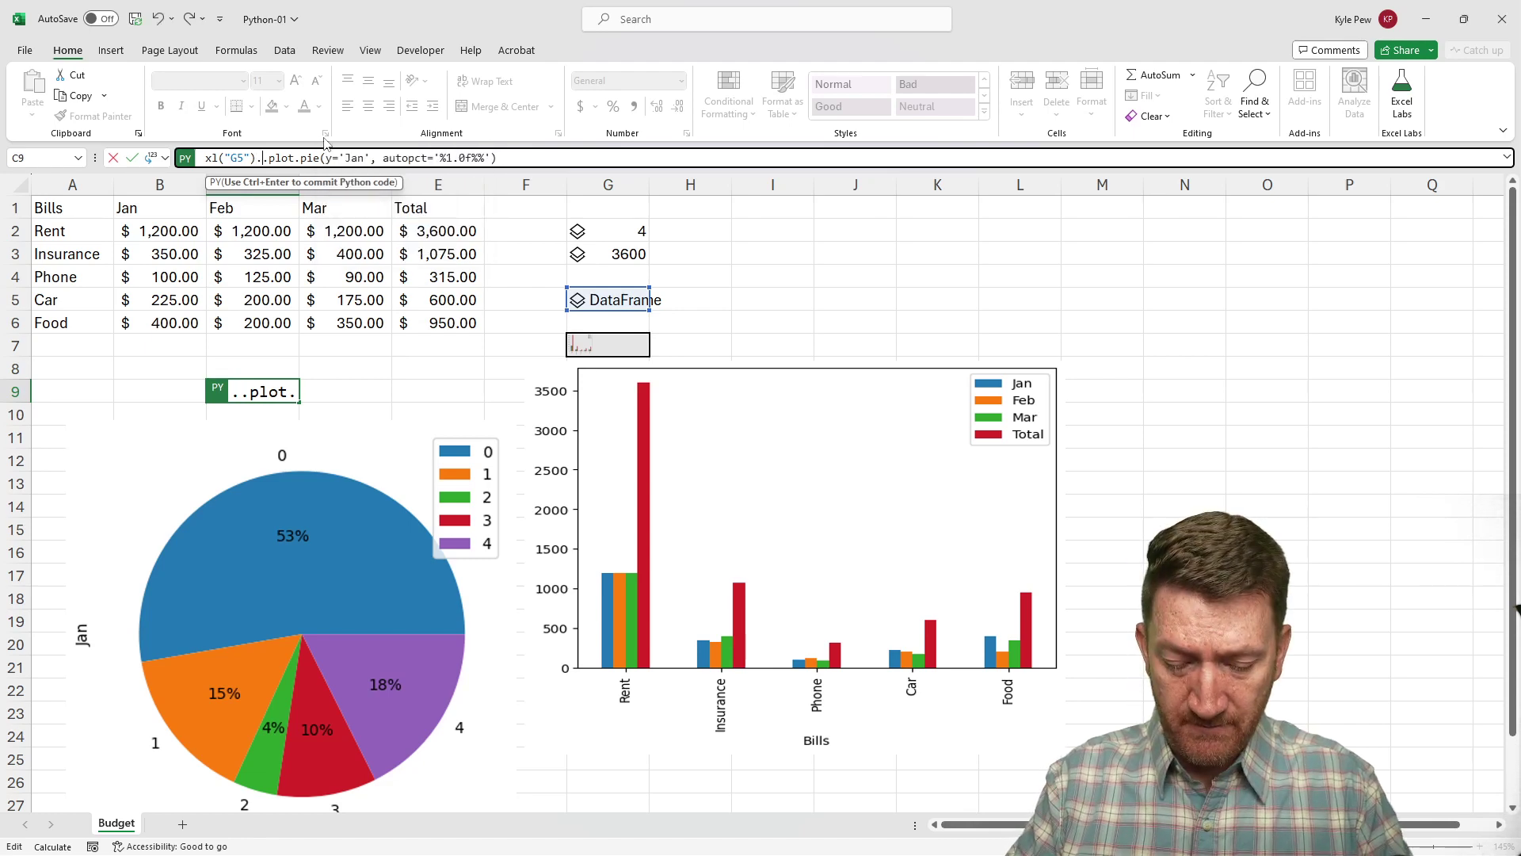
text(groupby)
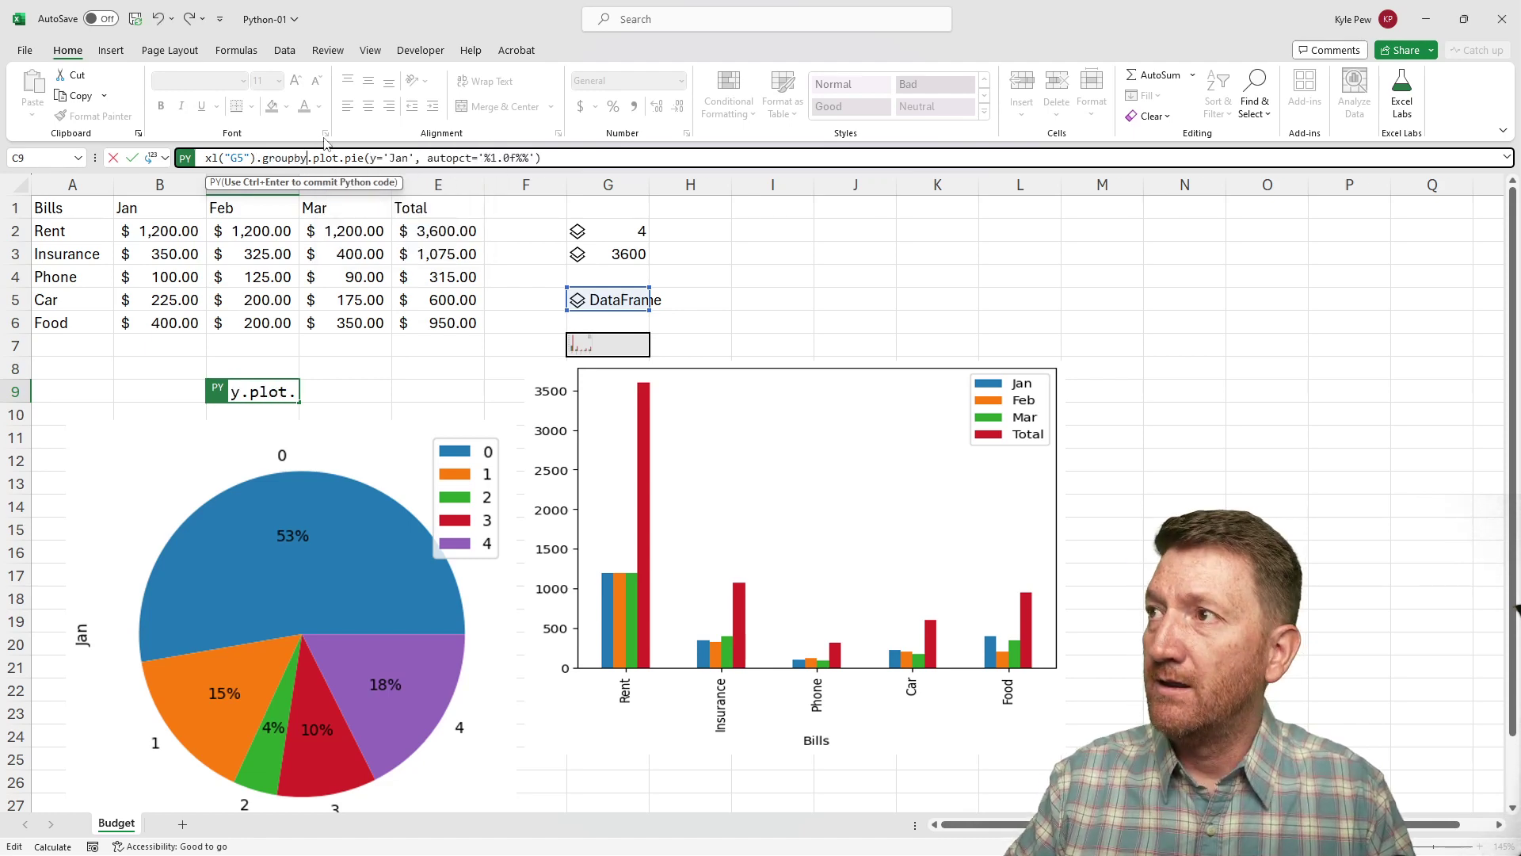
text(('')
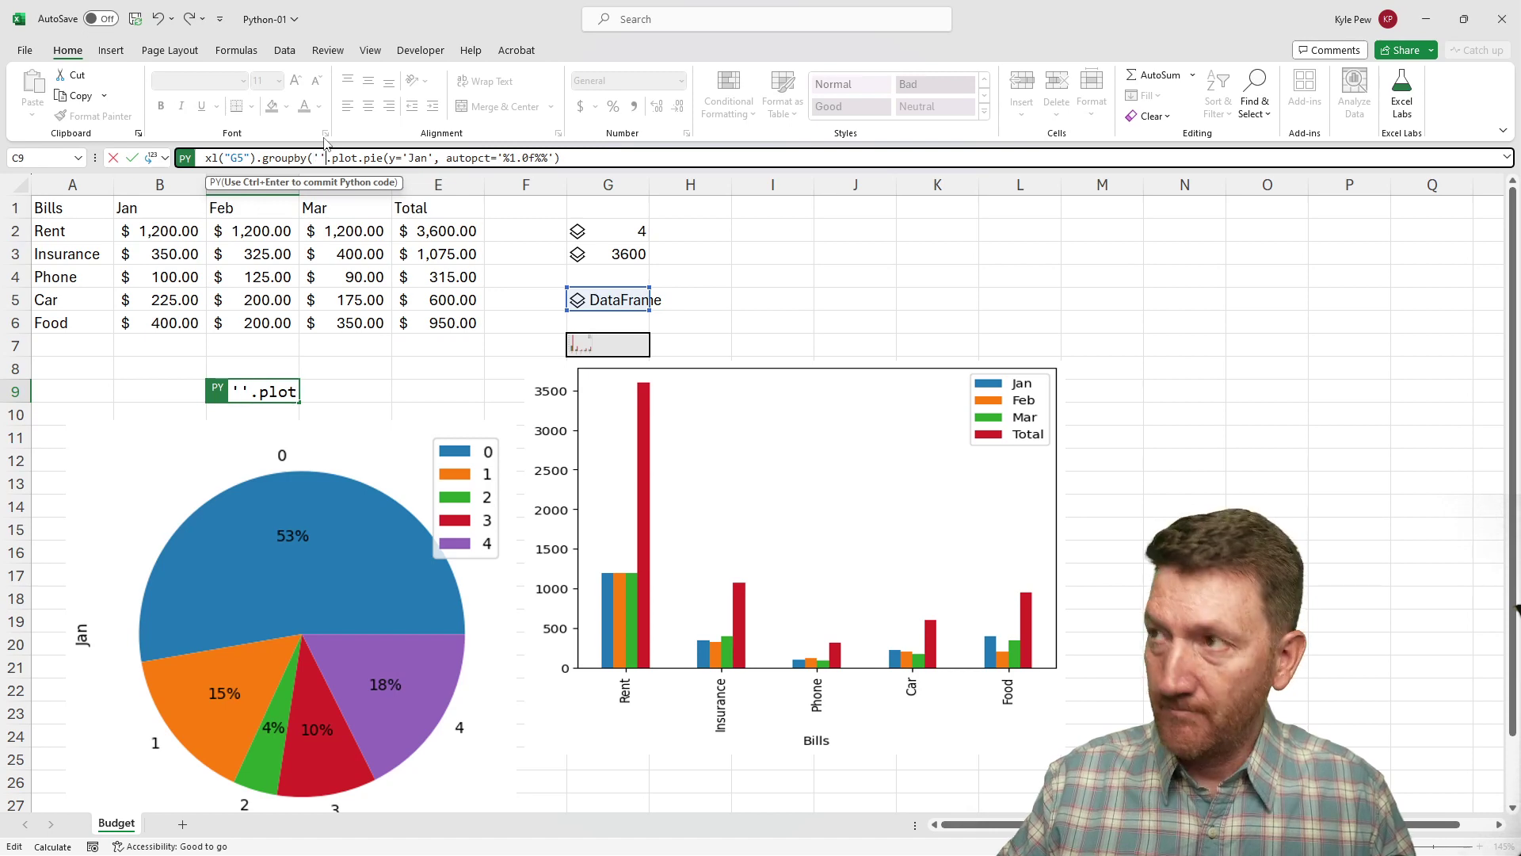
text())
click(319, 158)
text(Bills)
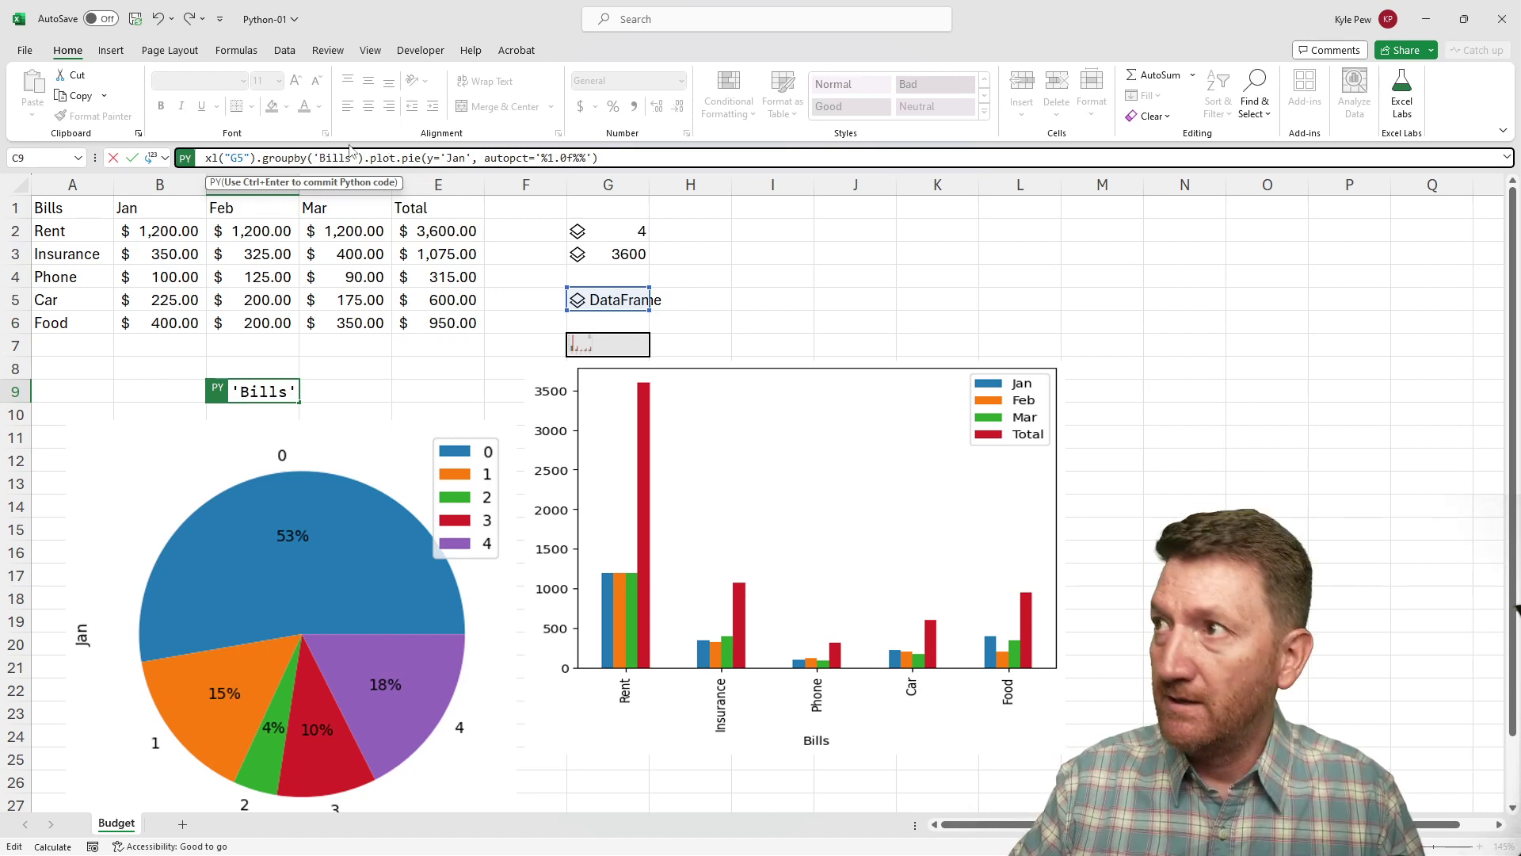
key(Right)
key(Right)
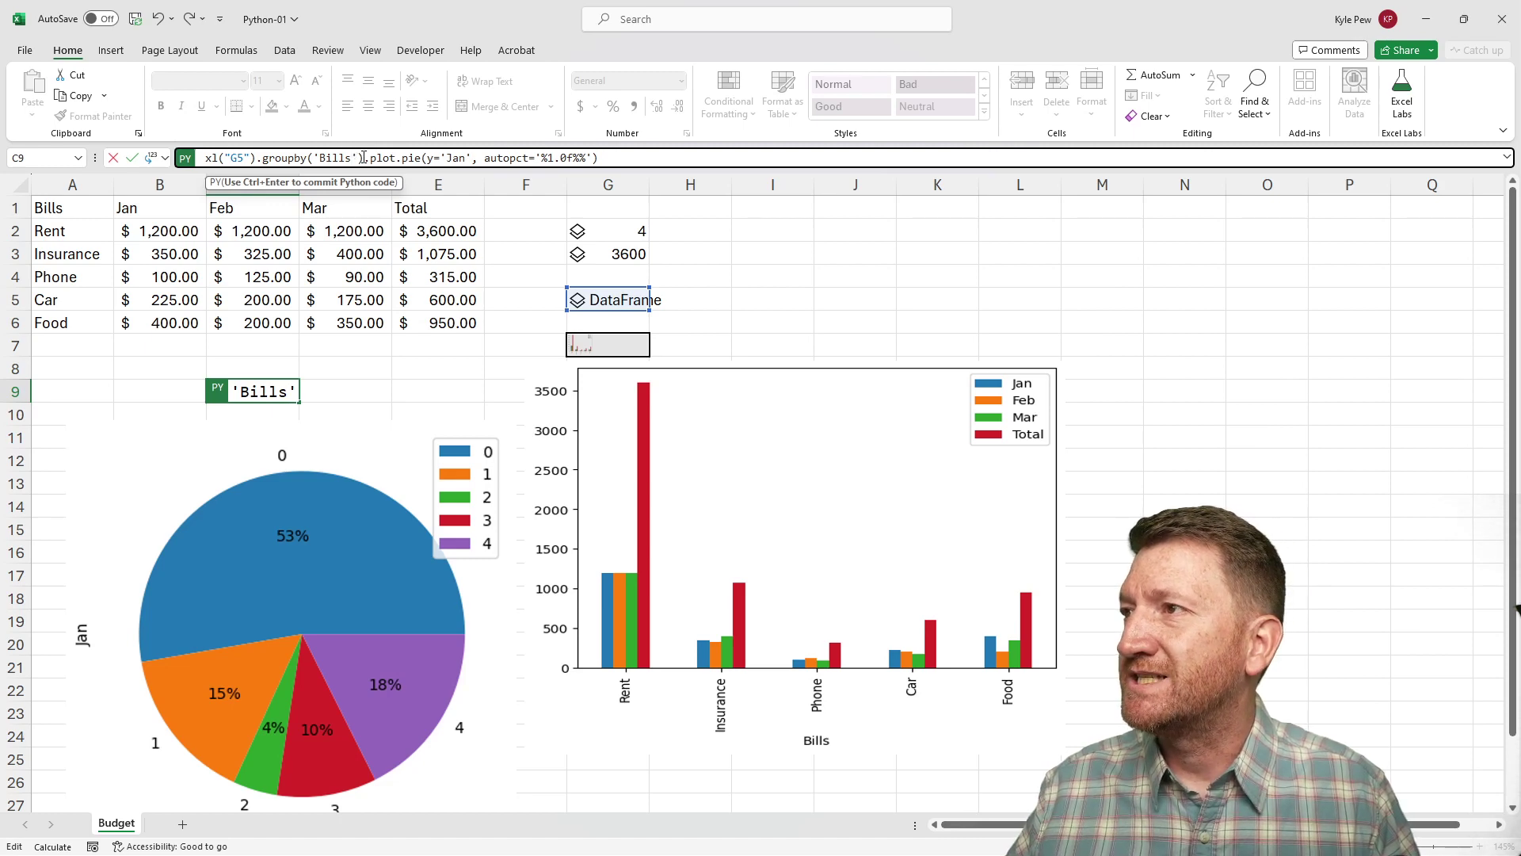
text(.)
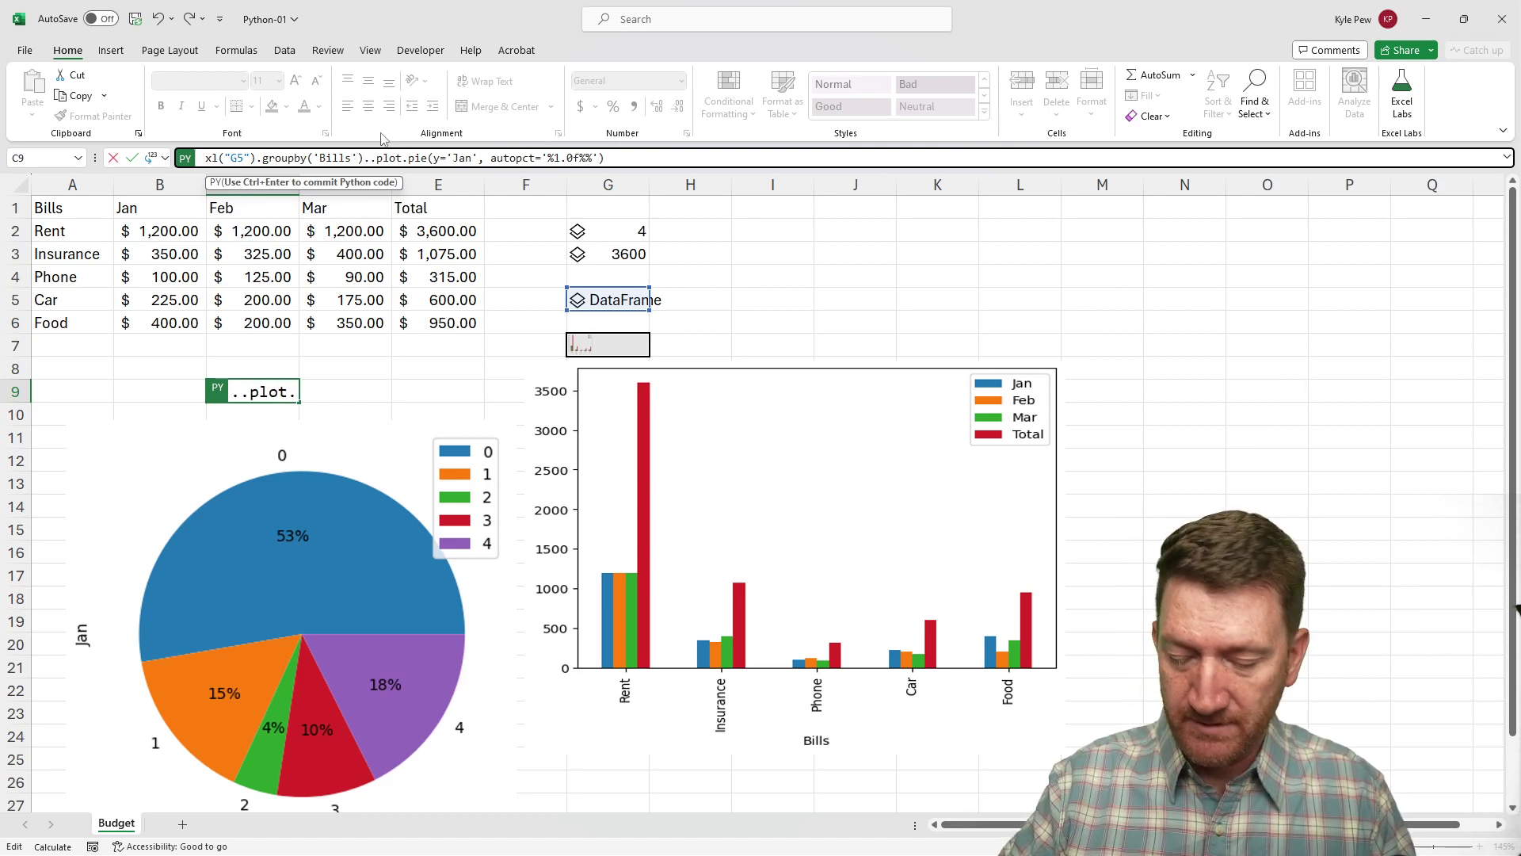
text(sum)
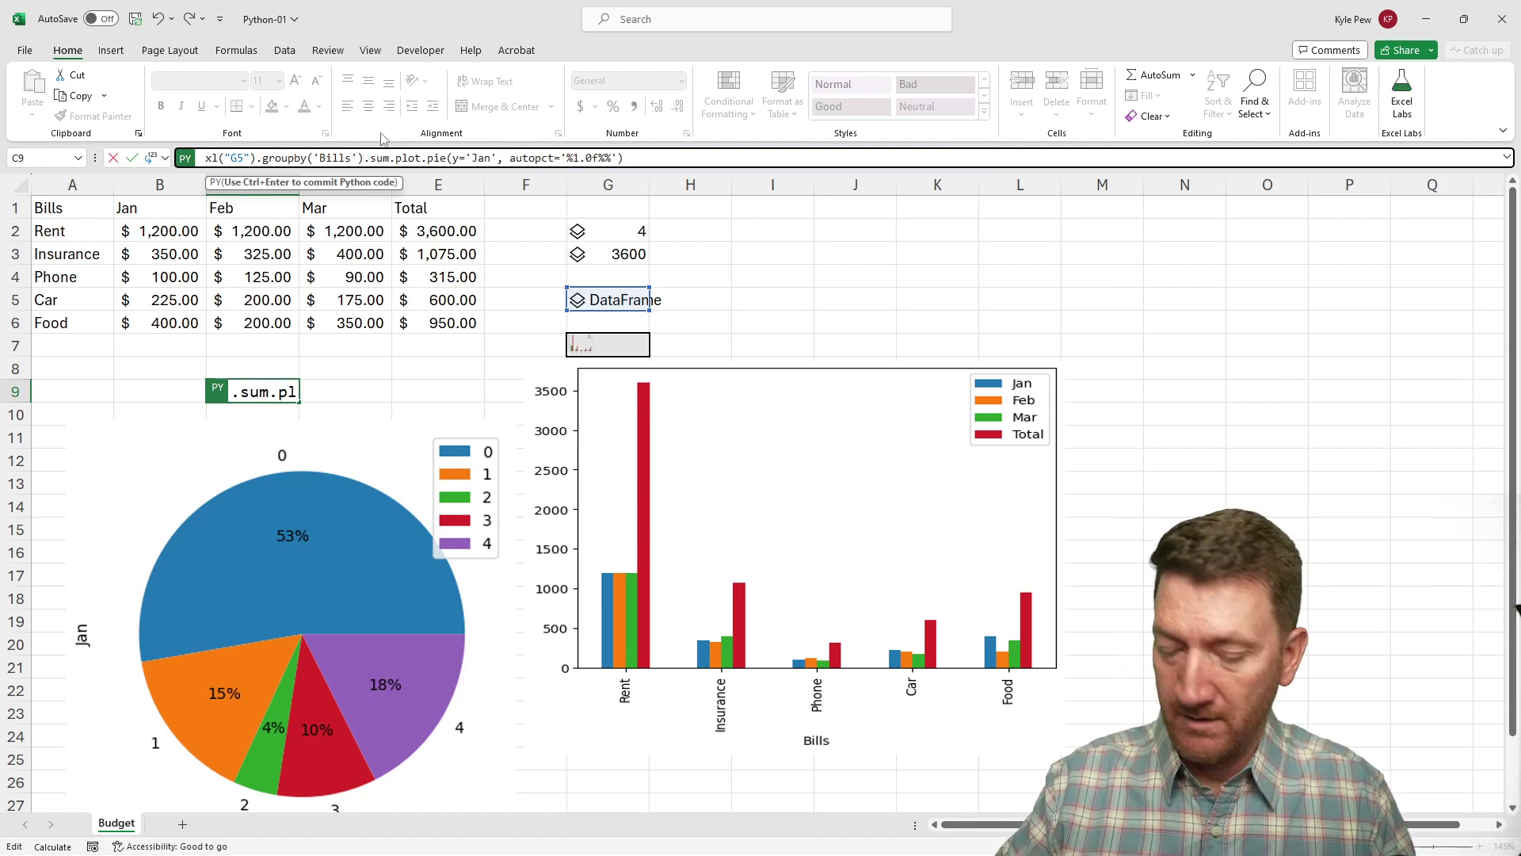
text(())
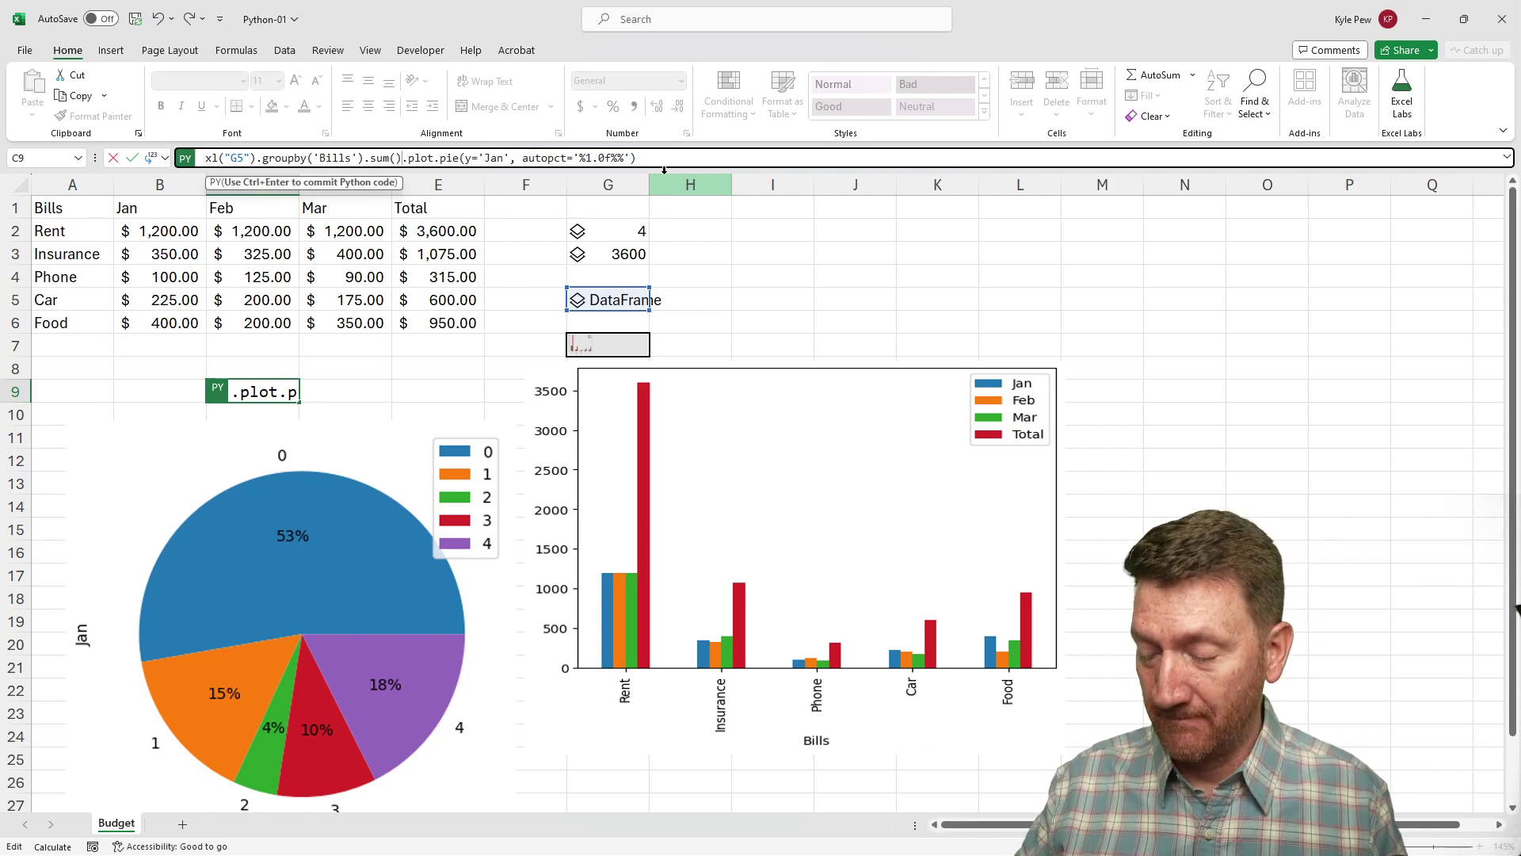
key(ctrl+Return)
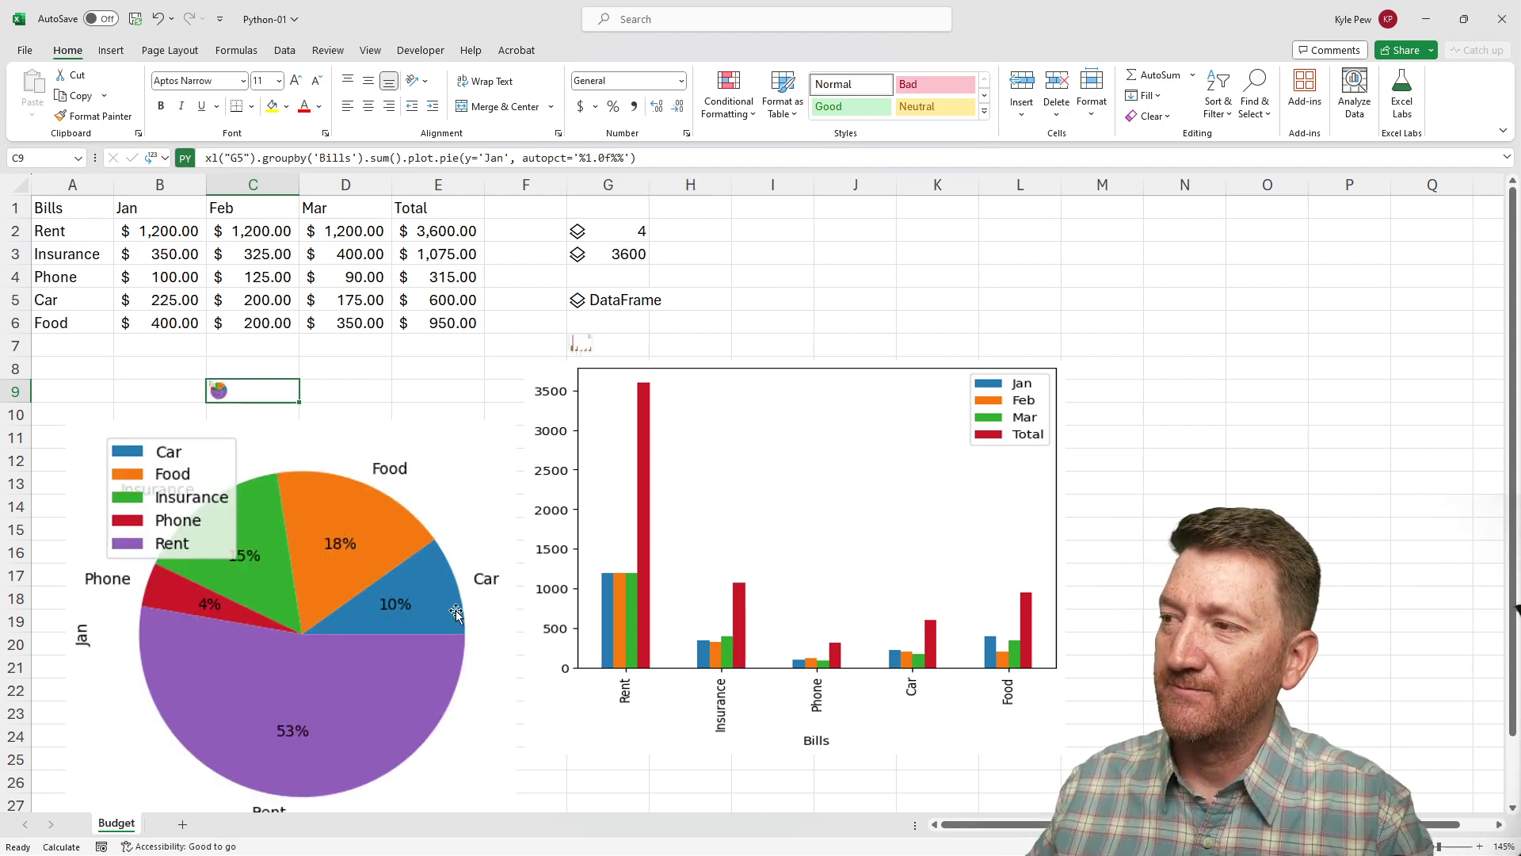
click(652, 157)
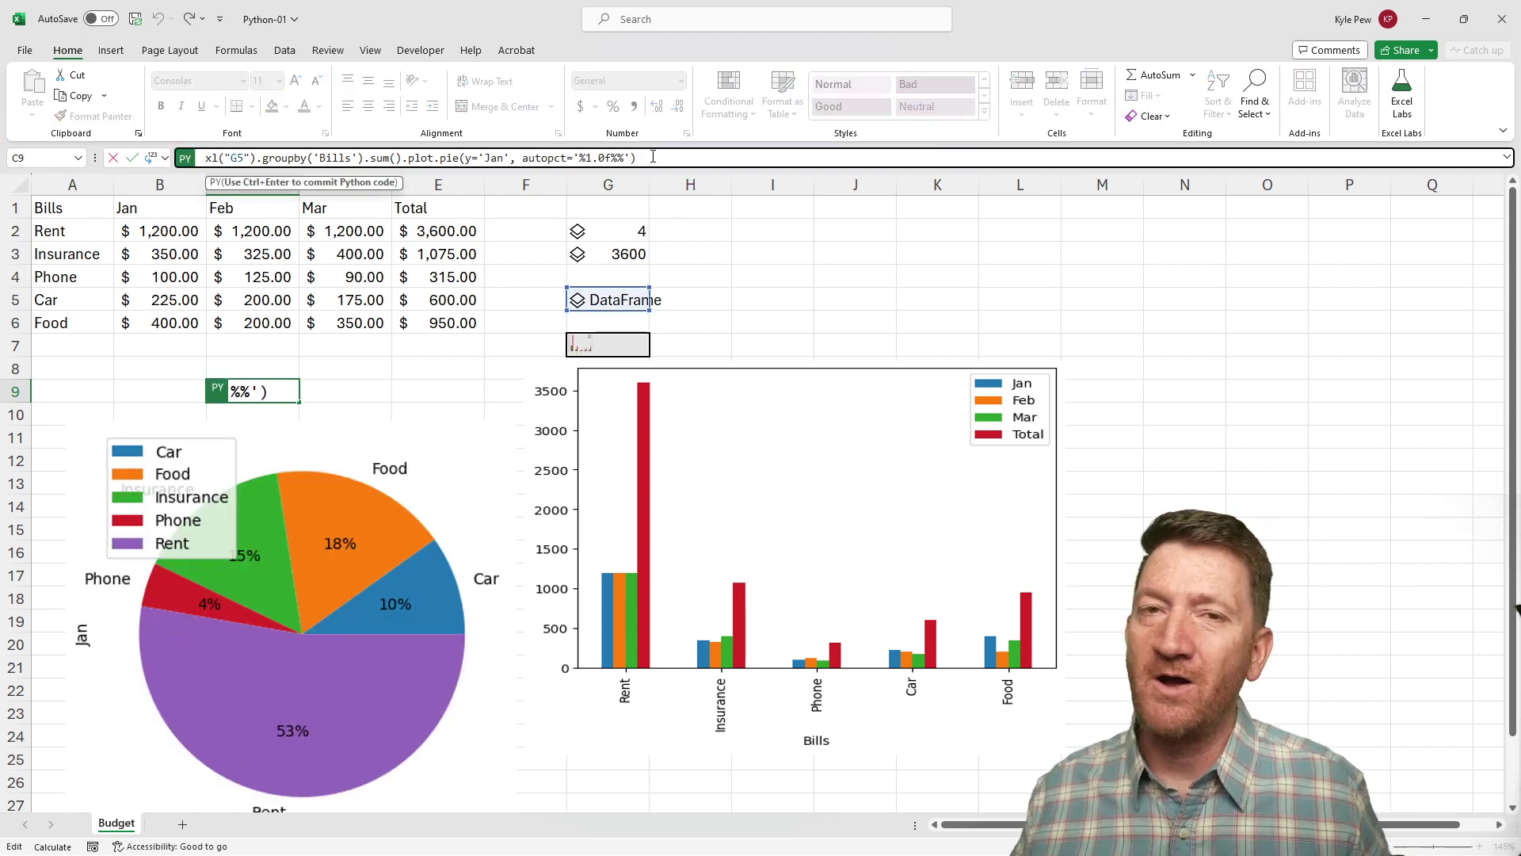